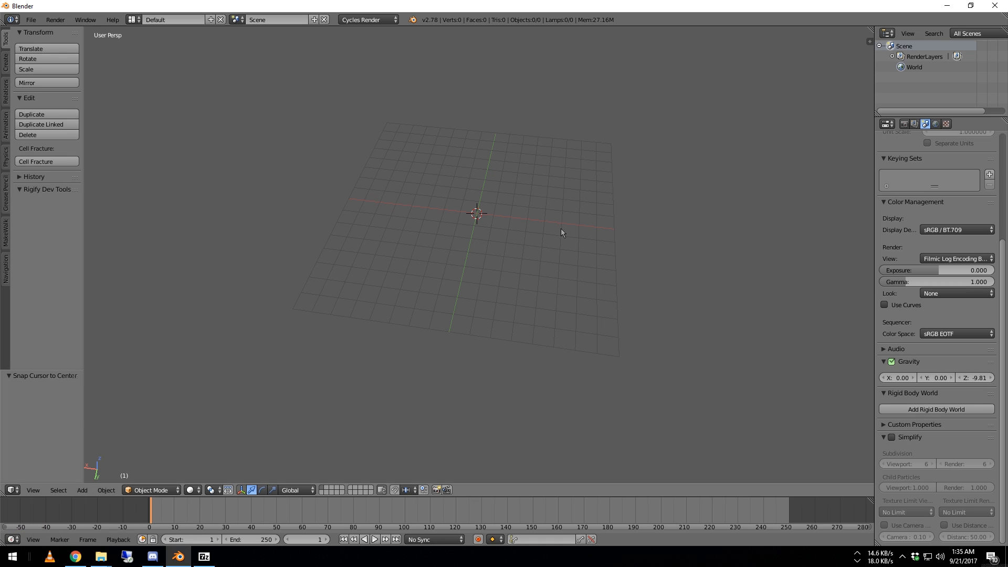
middle_click_drag(563, 257, 487, 253)
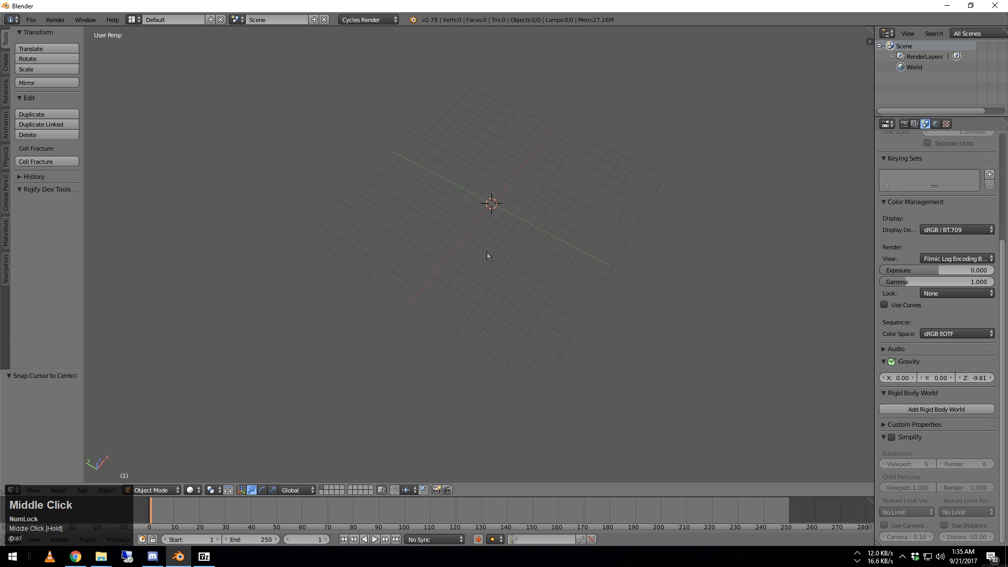
middle_click_drag(636, 194, 426, 126)
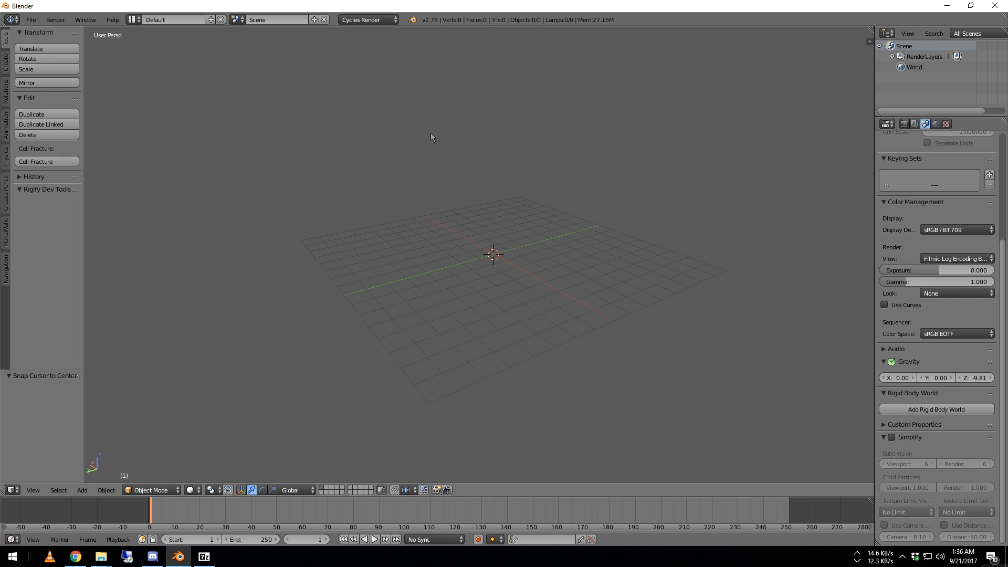
middle_click_drag(567, 214, 555, 259)
middle_click_drag(694, 286, 556, 275)
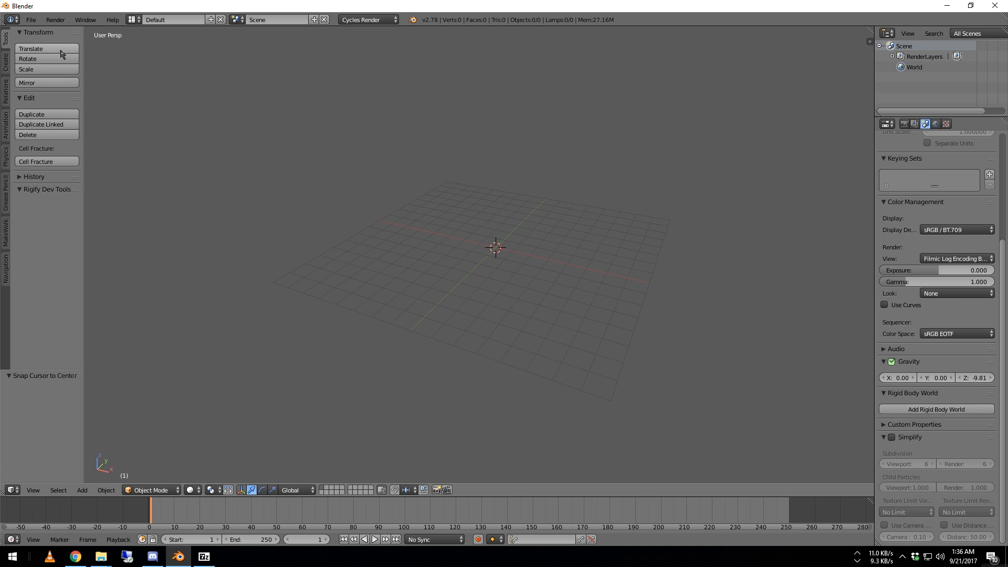
left_click(31, 19)
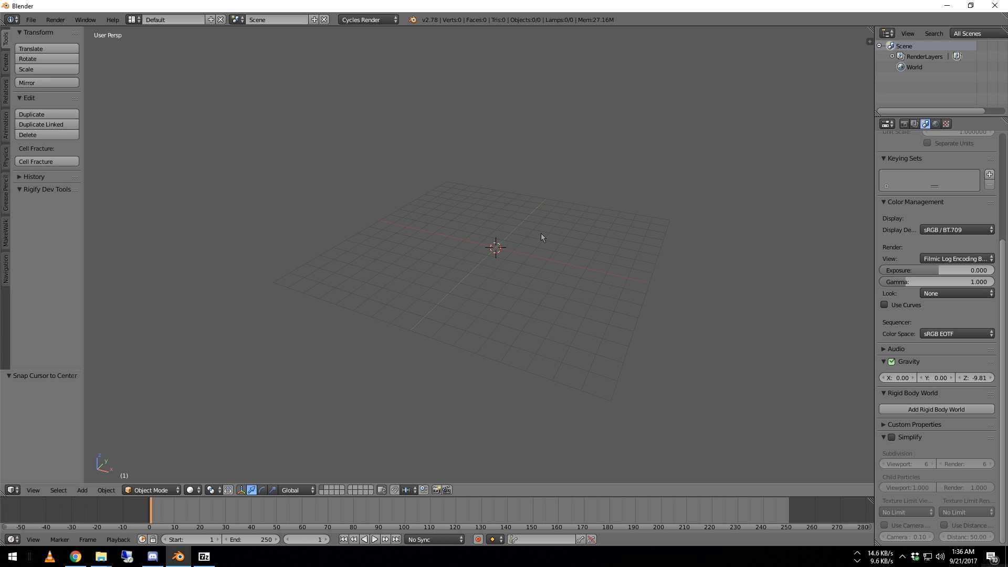
left_click(31, 20)
left_click(395, 89)
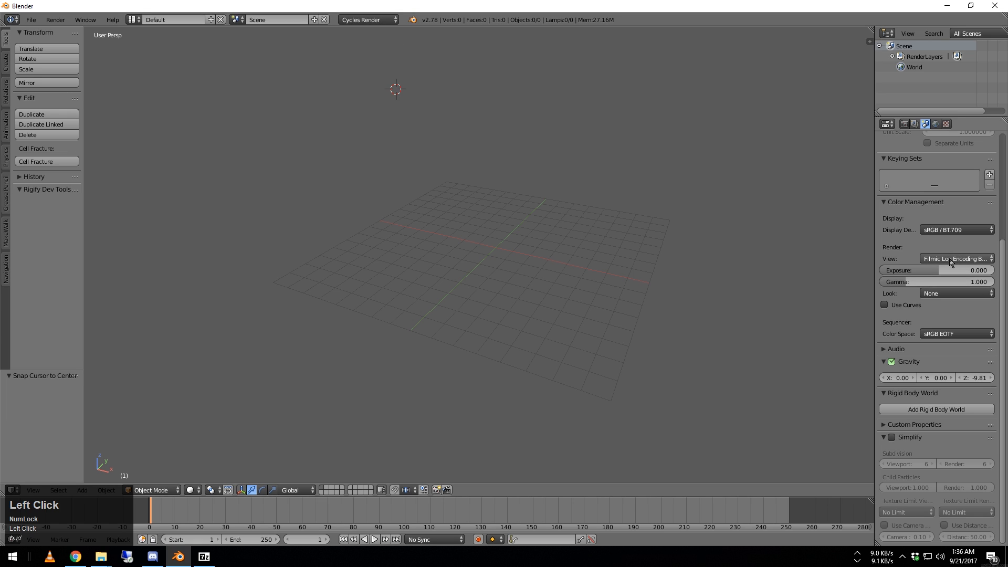
- Set the scene's color management look to Base Contrast
left_click(955, 296)
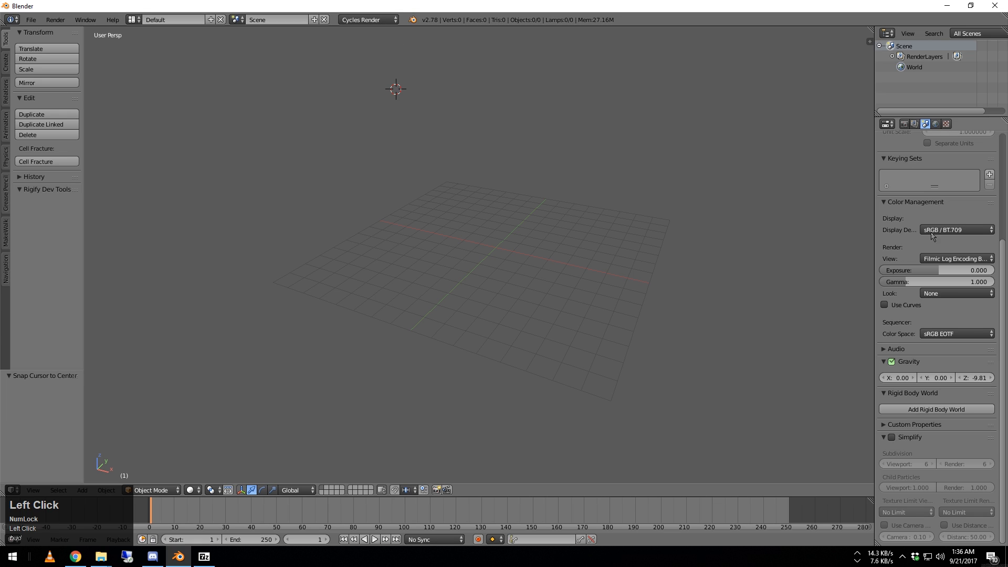
left_click(956, 294)
left_click(929, 210)
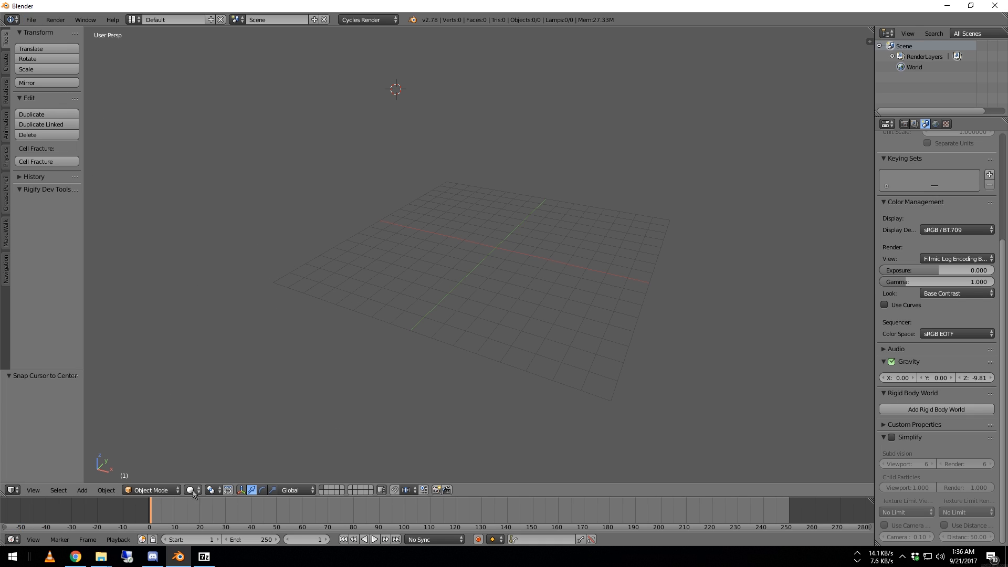
- Enlarge the timeline area by raising its border with the 3D view
left_click(487, 479)
left_click_drag(487, 478, 499, 452)
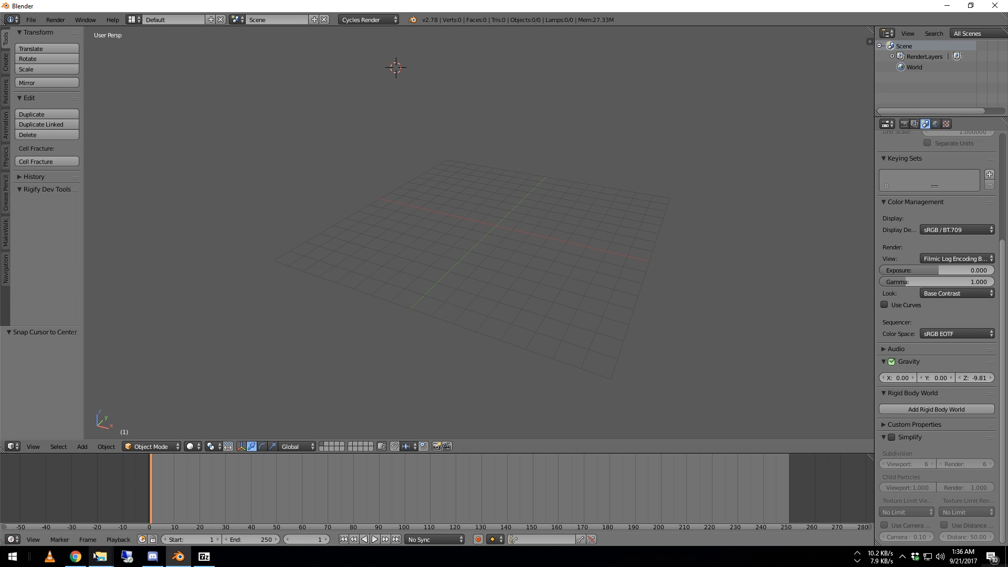
- Switch to Chrome and review the Rainbow Six Siege Operators guide's sections on creating the material, importing textures and connecting the nodes
mouse_move(79, 558)
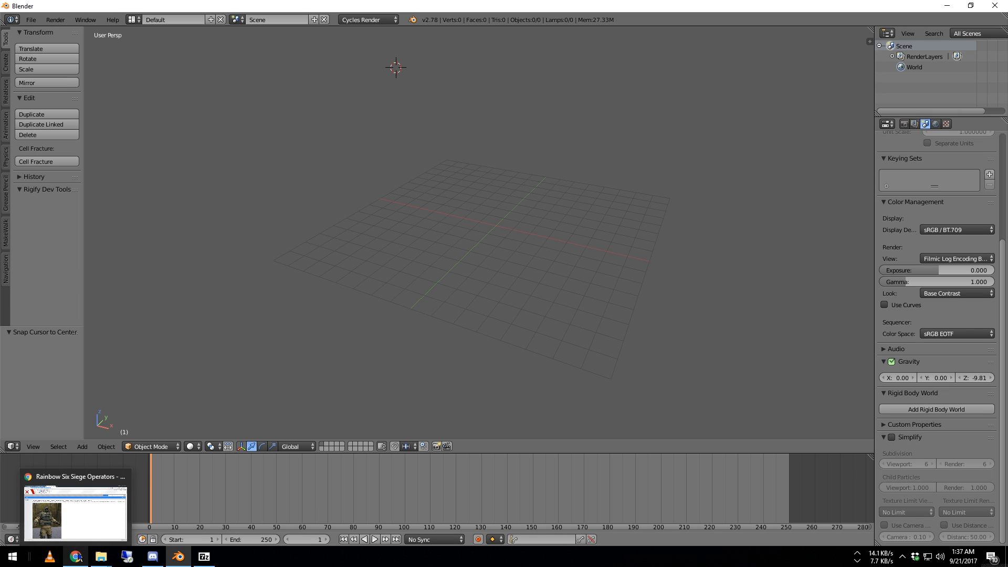
left_click(75, 512)
scroll(309, 369, "down", 15)
scroll(310, 369, "down", 4)
scroll(702, 353, "down", 3)
scroll(702, 354, "down", 12)
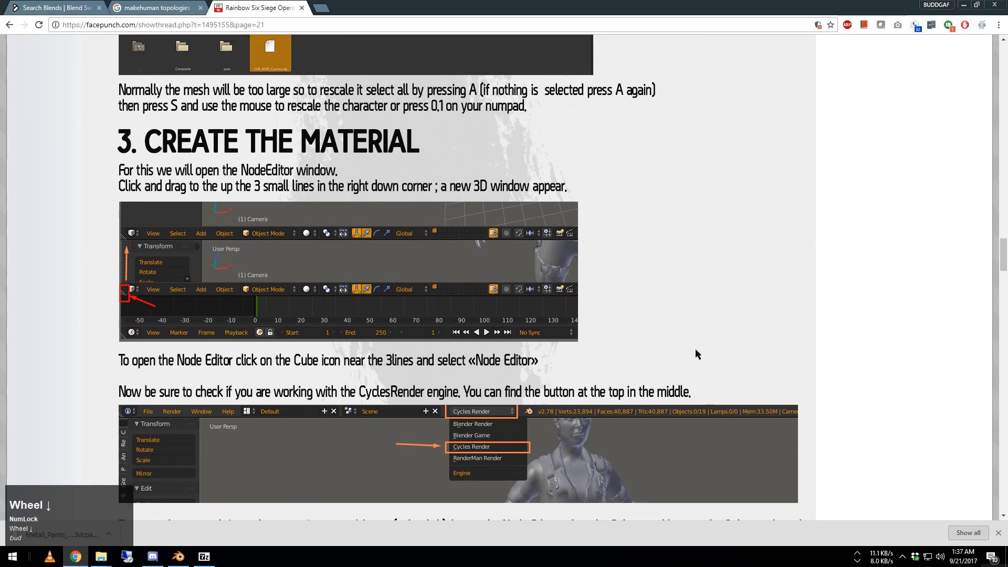
scroll(697, 353, "down", 9)
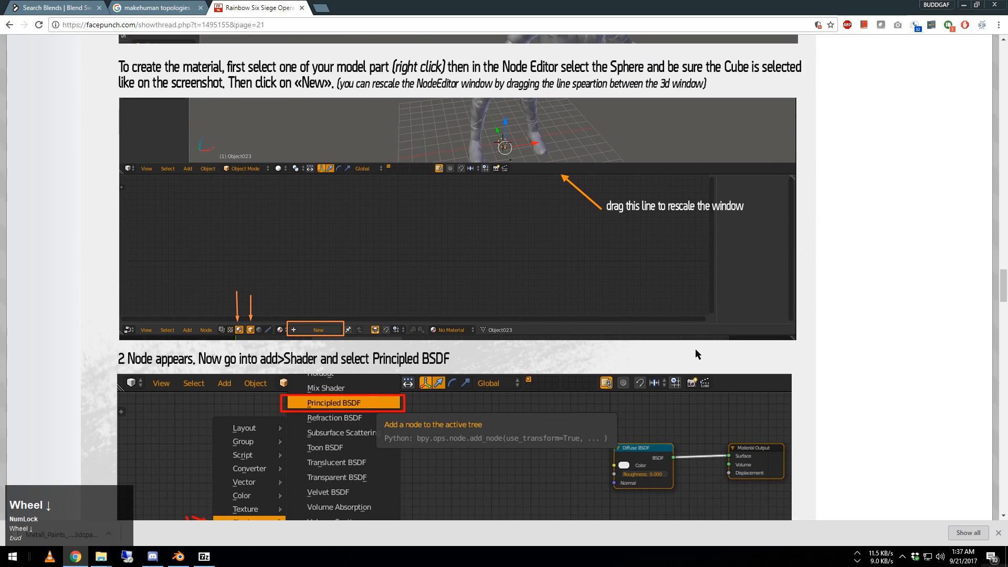
scroll(696, 354, "down", 17)
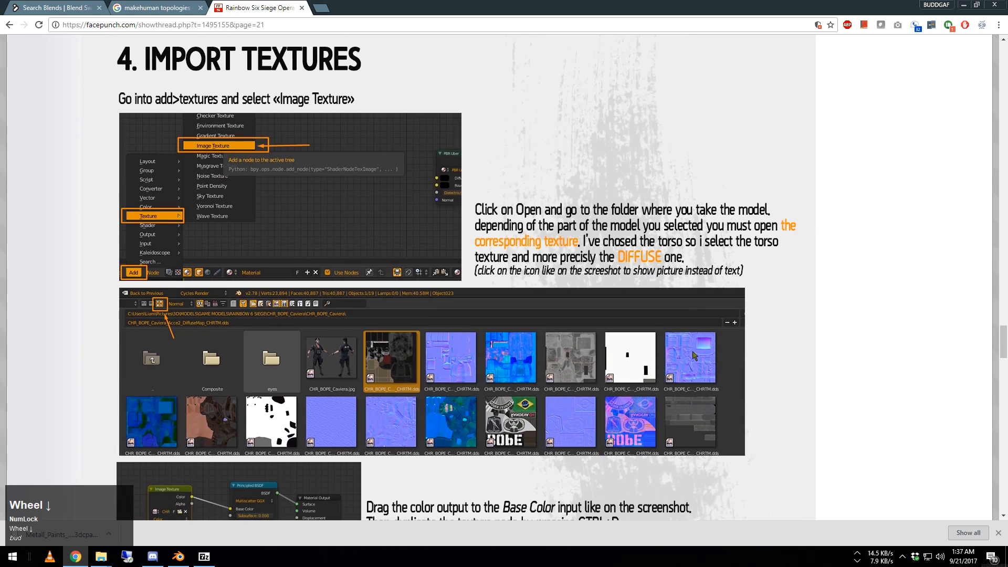
scroll(694, 355, "down", 12)
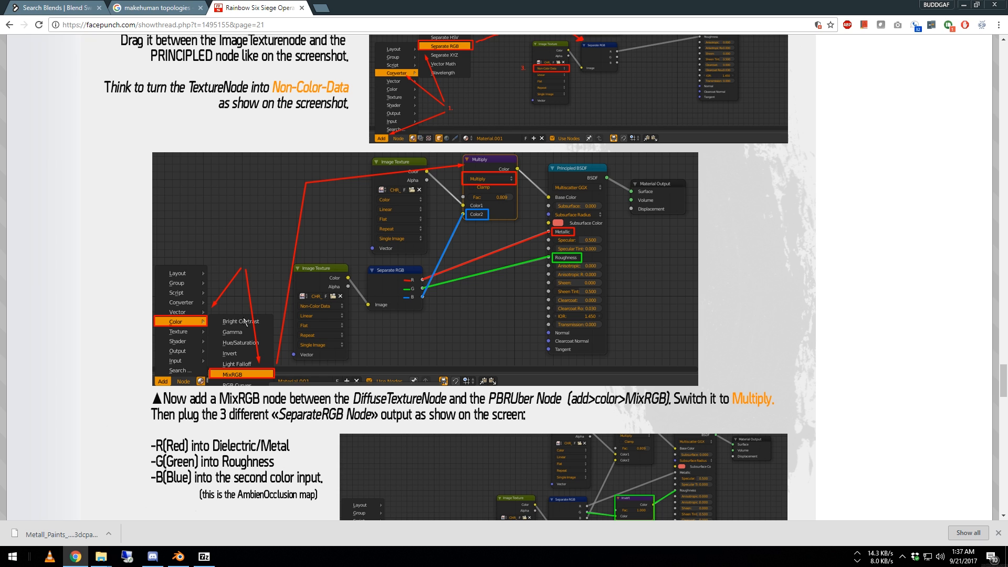
scroll(543, 262, "down", 7)
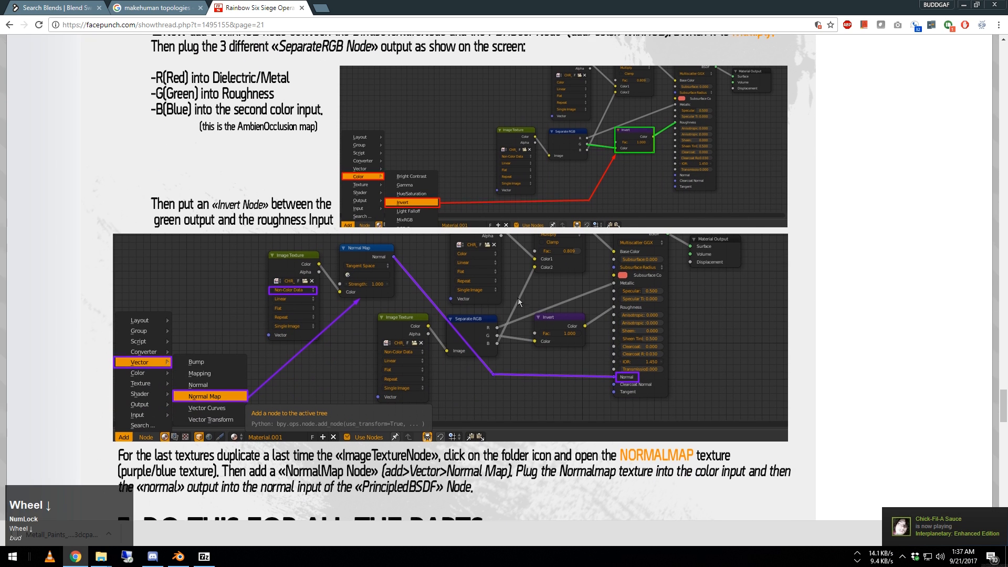
scroll(518, 298, "down", 6)
scroll(498, 300, "up", 1)
scroll(491, 301, "up", 3)
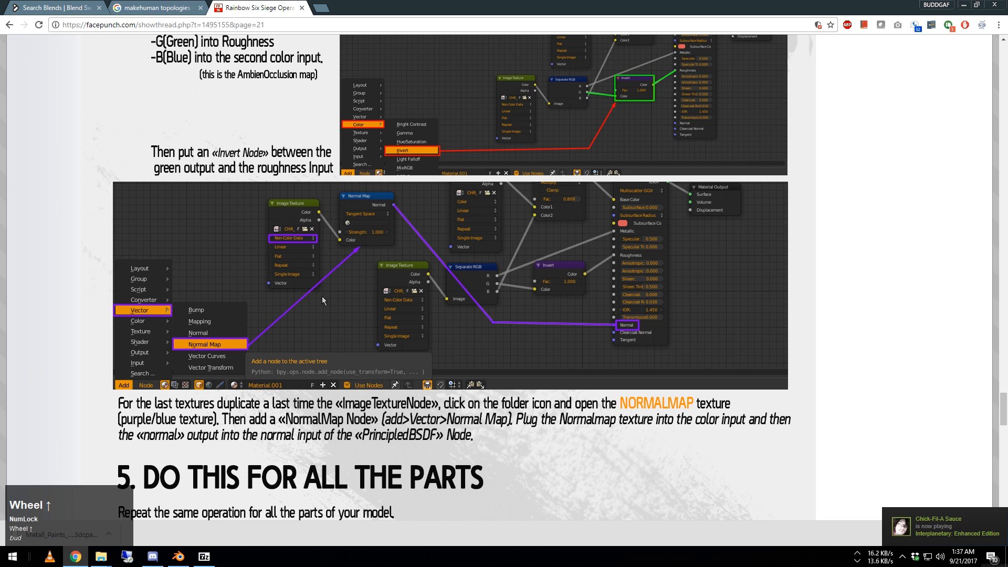
scroll(322, 296, "down", 3)
scroll(257, 310, "down", 2)
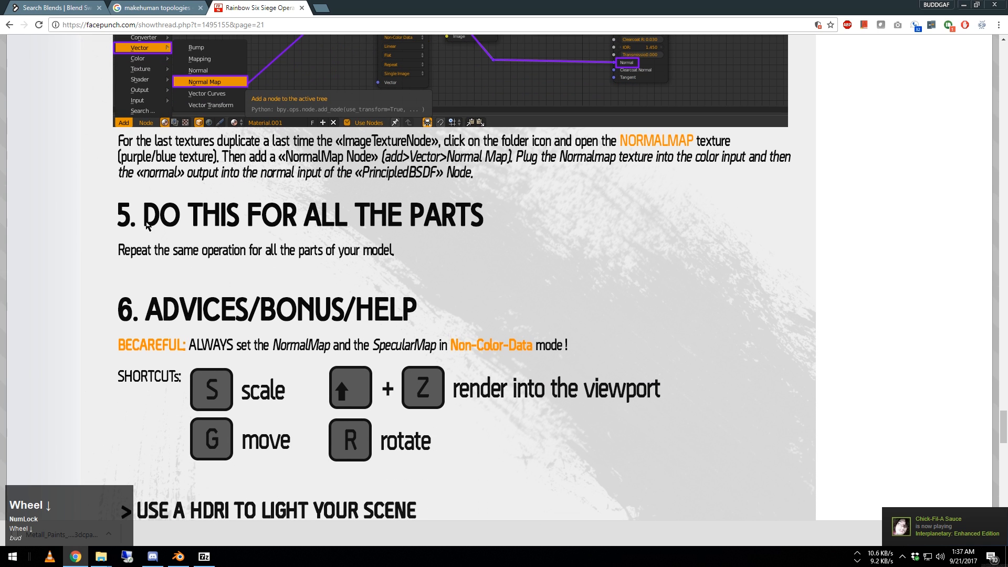
scroll(525, 253, "up", 13)
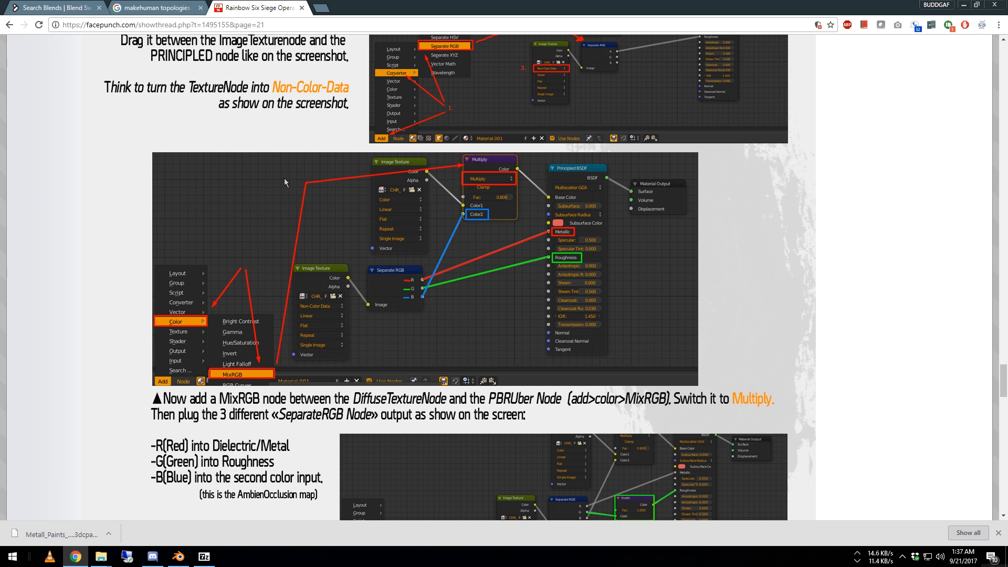
left_click(142, 9)
left_click(63, 8)
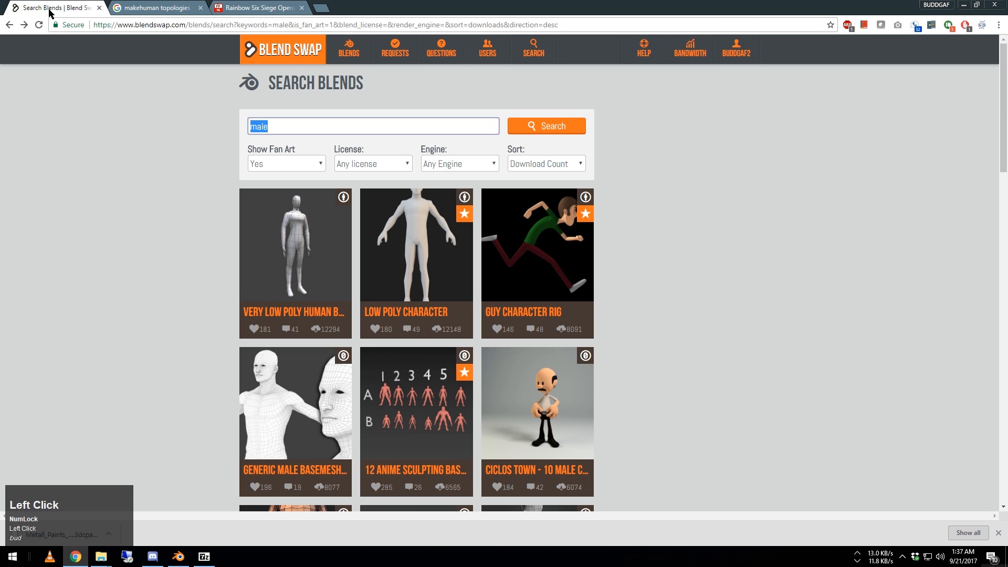
left_click(169, 9)
left_click(257, 8)
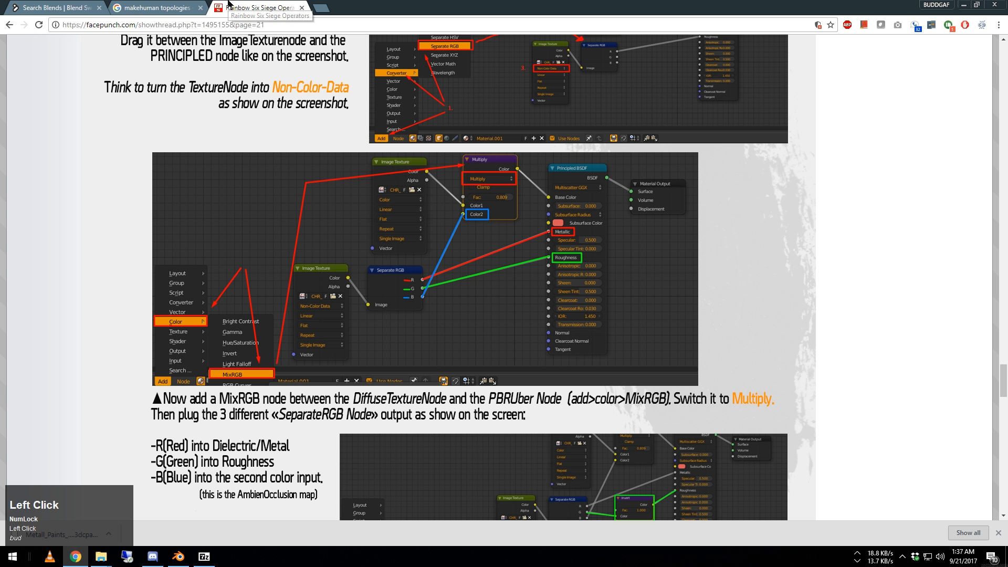
- Switch back to Blender and snap the 3D cursor to the center of the scene
key("alt+Tab")
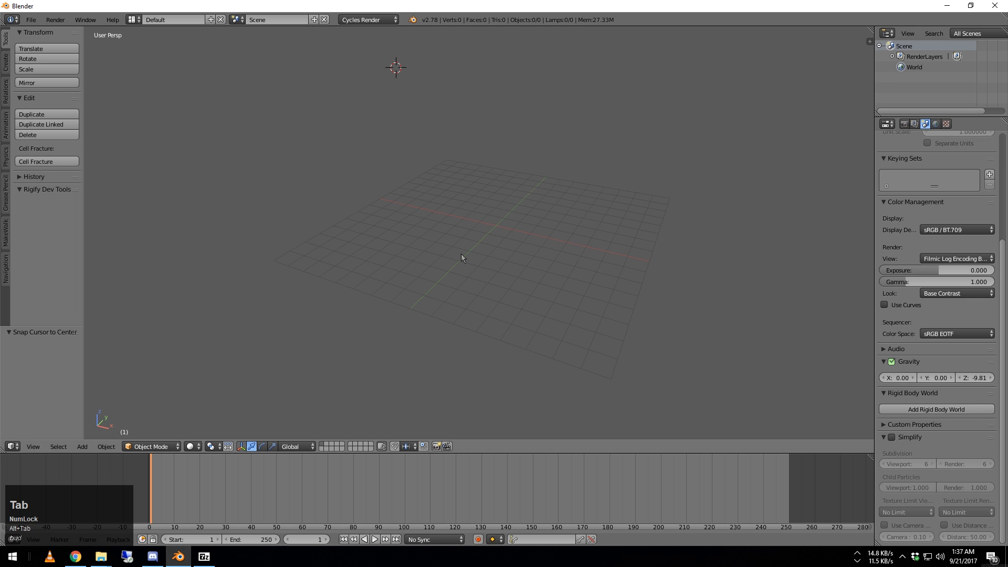
middle_click_drag(462, 257, 523, 265)
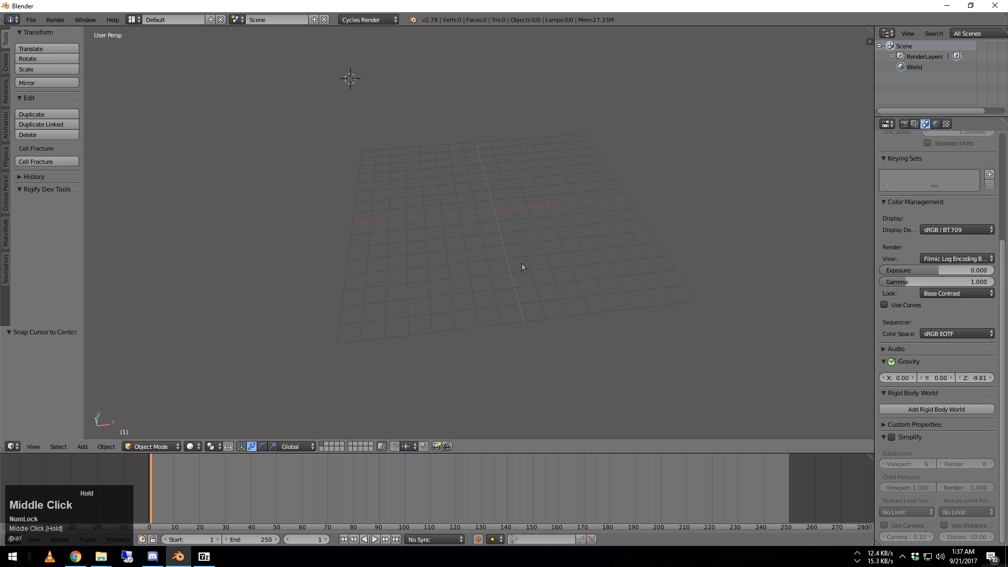
scroll(555, 261, "down", 2)
key("shift+s")
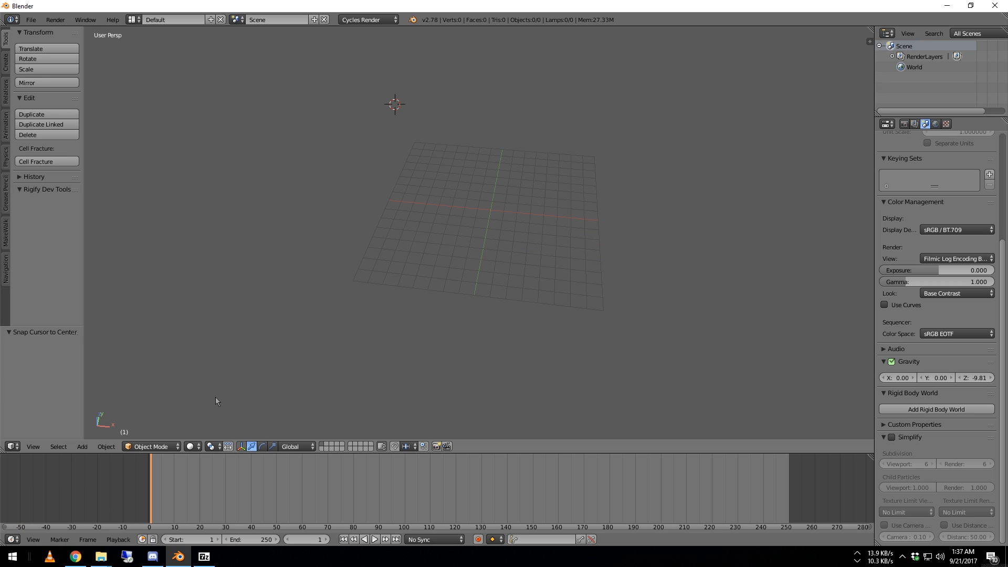
key("shift+s")
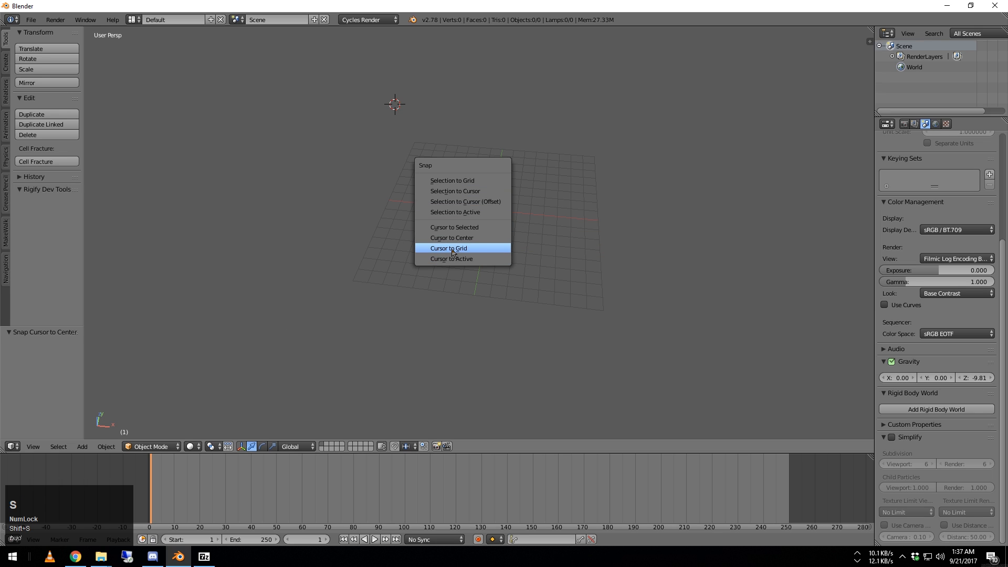
key("shift+s")
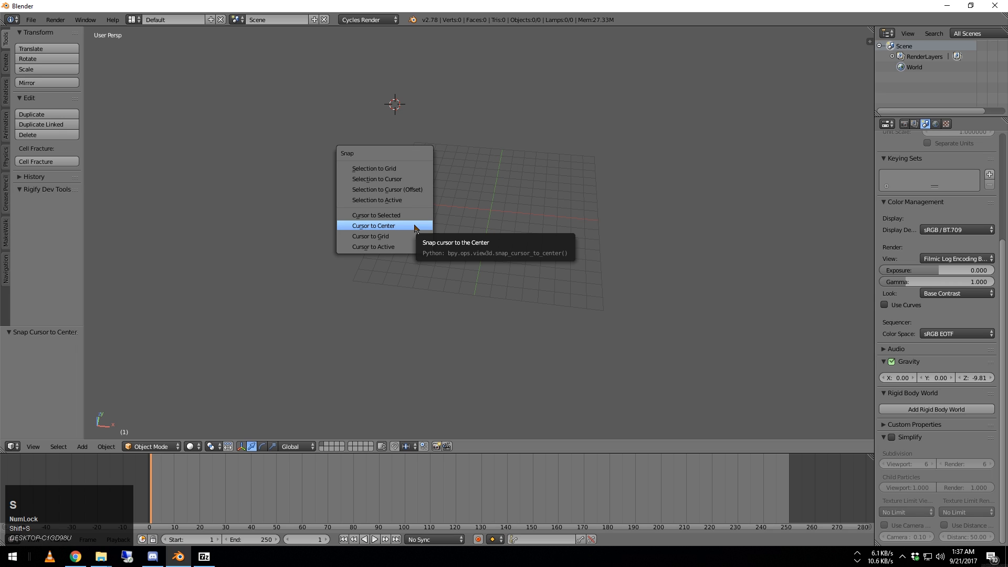
left_click(414, 225)
- Import the OBJ model CHR_SAS_Mute.obj from the D:\siege-models\CHR_SAS_Mute folder
left_click(31, 19)
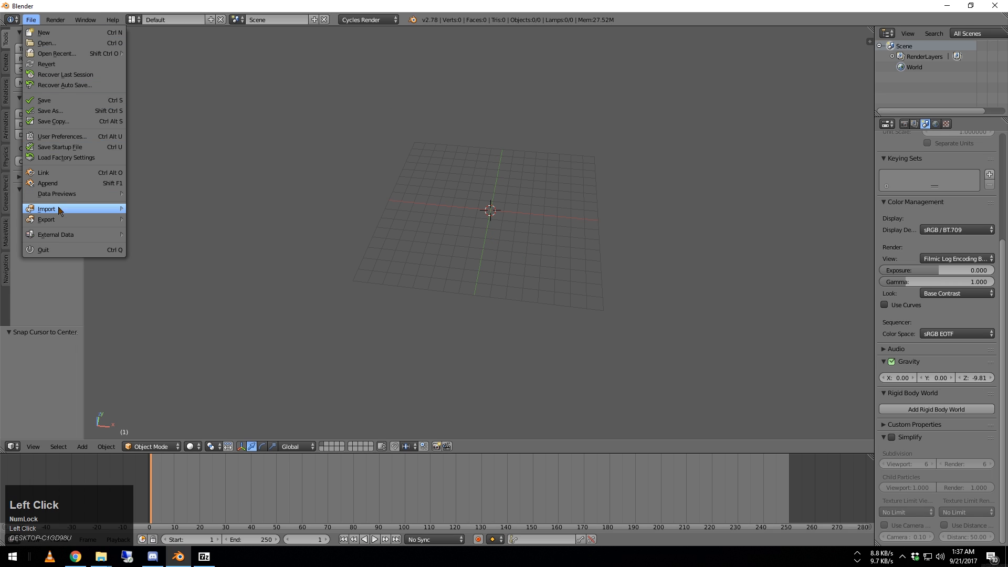
mouse_move(60, 209)
left_click(184, 272)
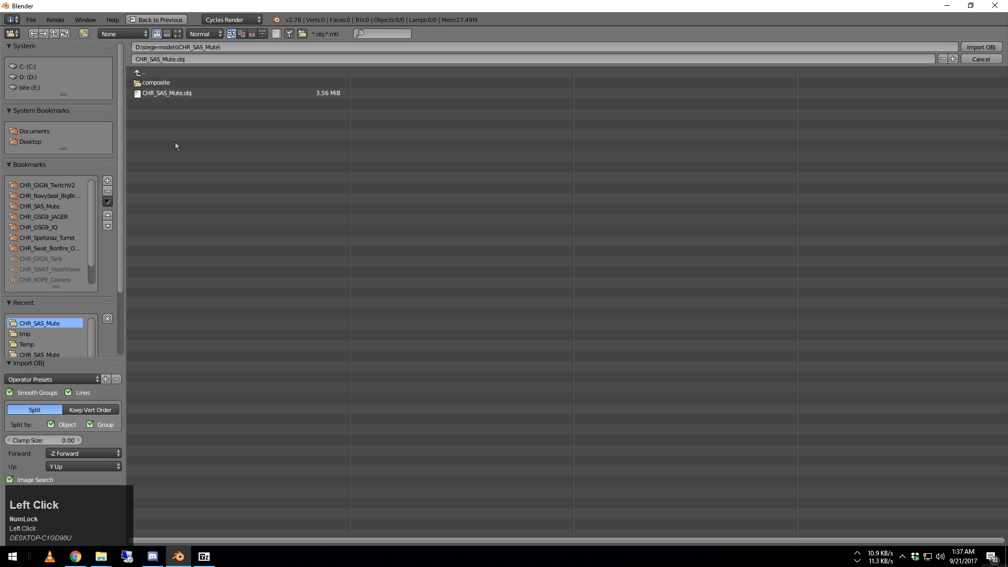
double_click(175, 94)
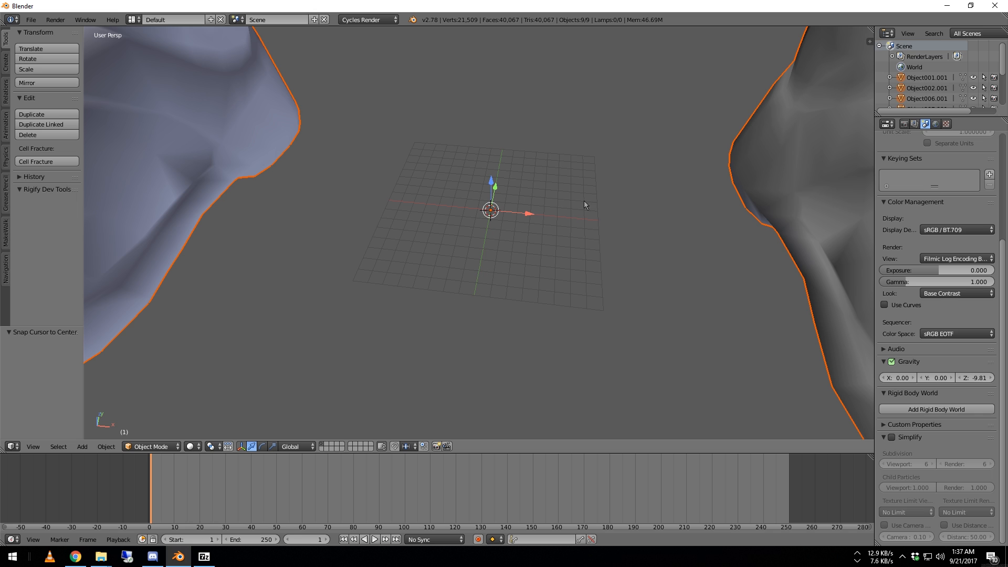
- Scale the imported character uniformly by about 0.03 and by a further 0.972, and deselect all of its parts
key("s")
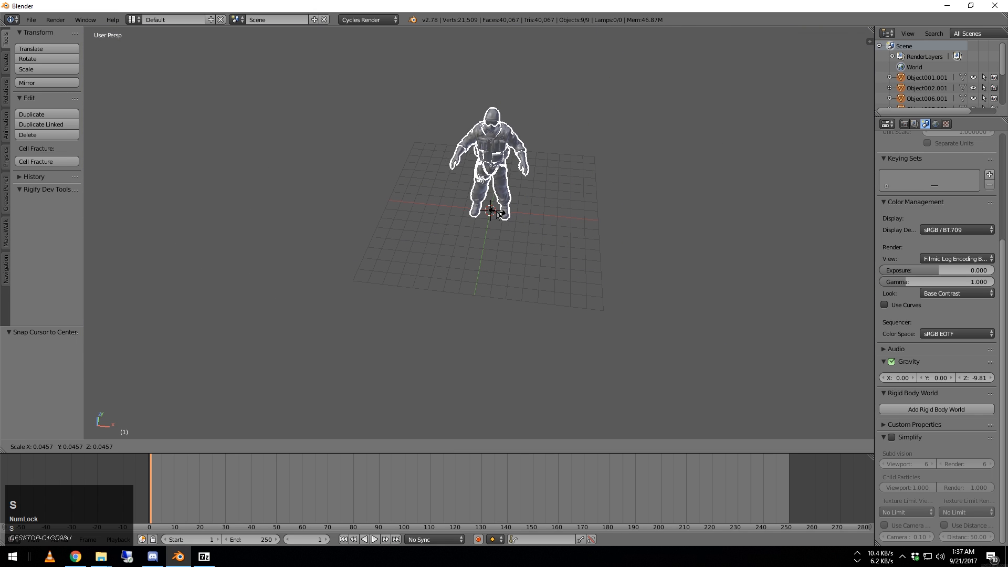
left_click(496, 212)
key("shift+f")
key("shift+w")
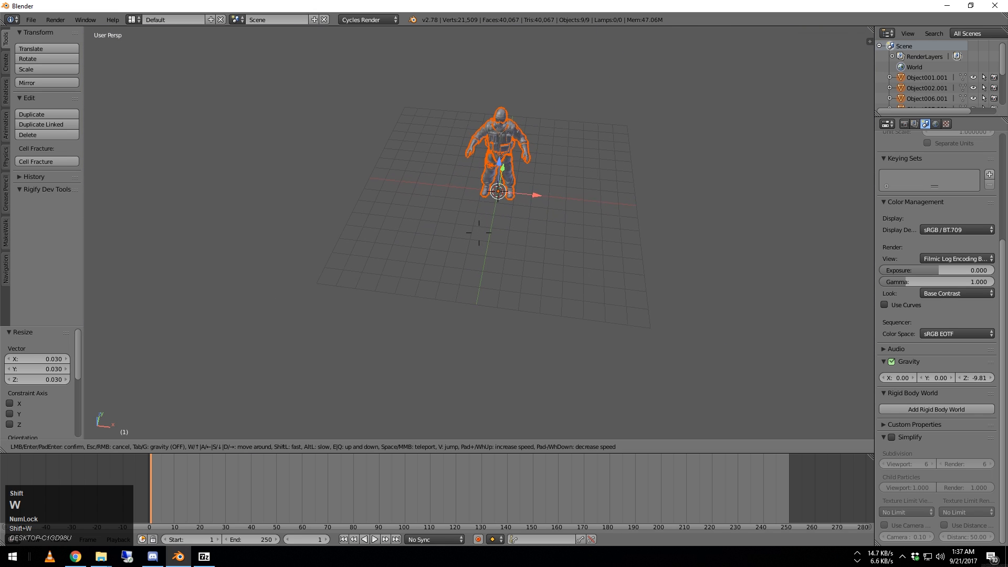
key("s")
key("s")
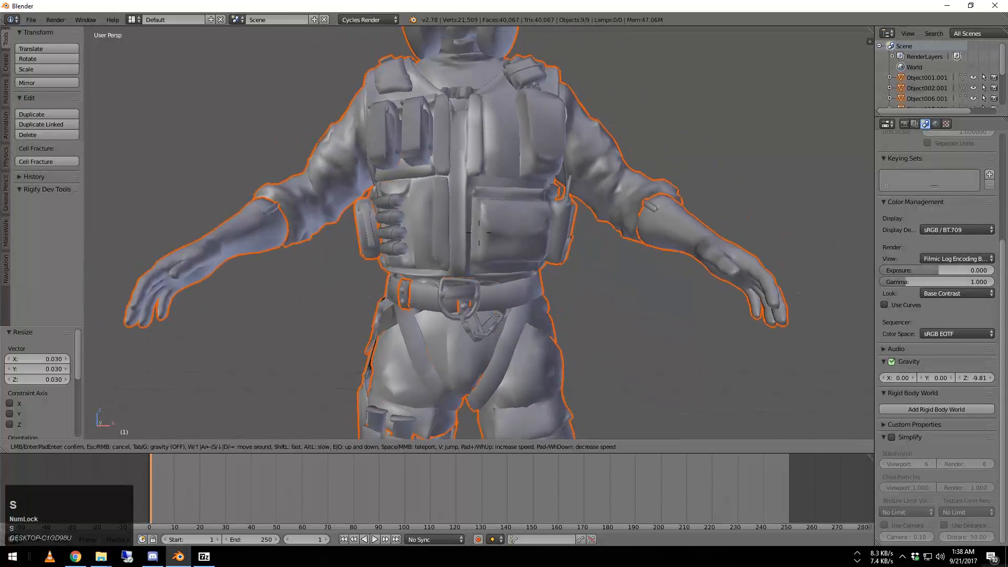
key("s")
key("s")
key("s")
key("s")
left_click(479, 231)
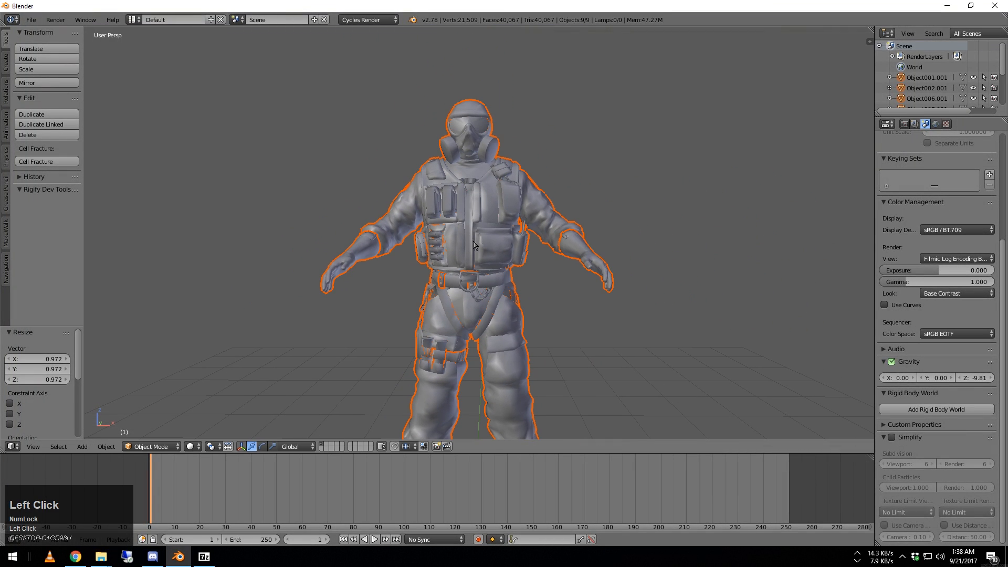
key("a")
middle_click_drag(531, 294, 488, 340)
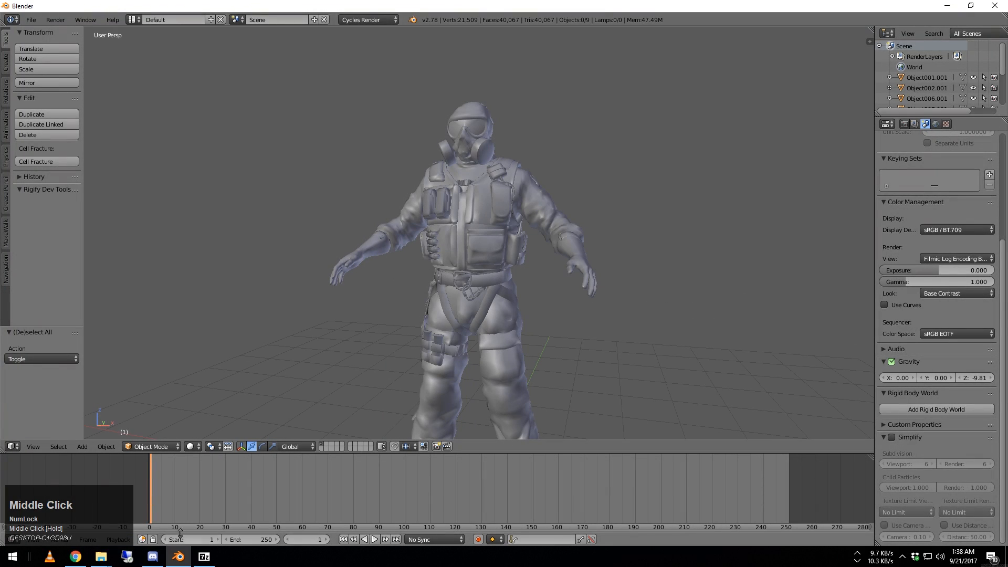
left_click(12, 539)
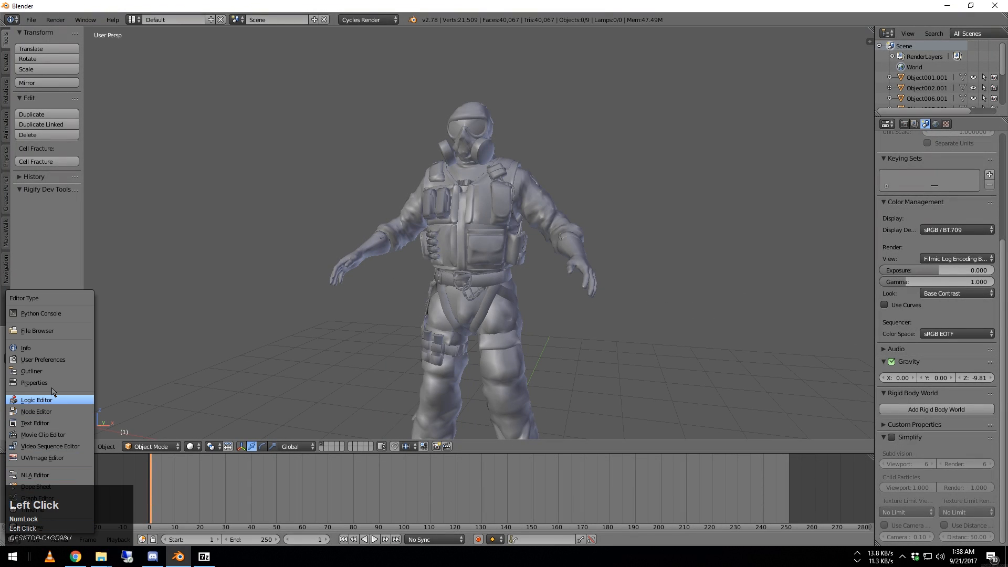
left_click(236, 496)
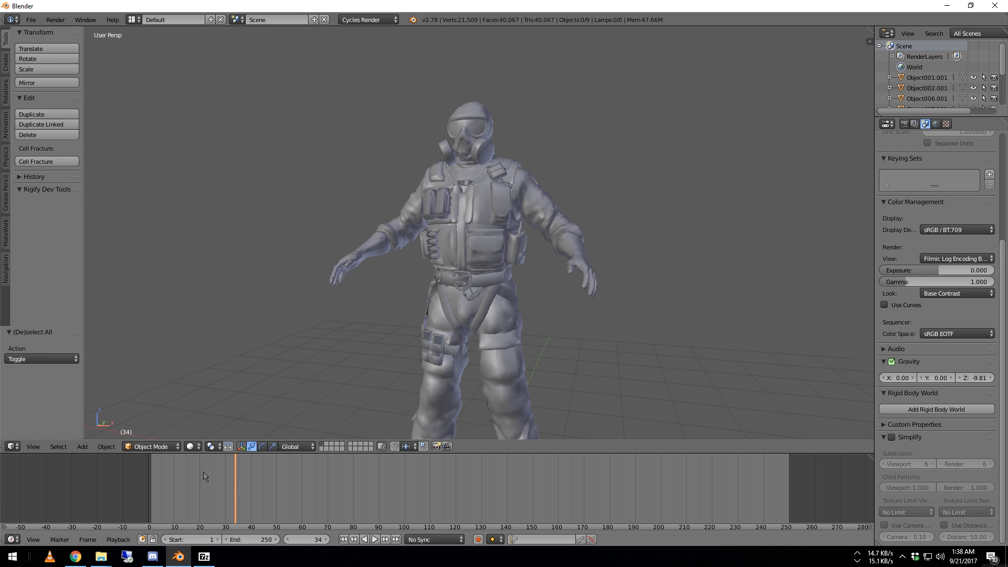
left_click(33, 539)
left_click(195, 292)
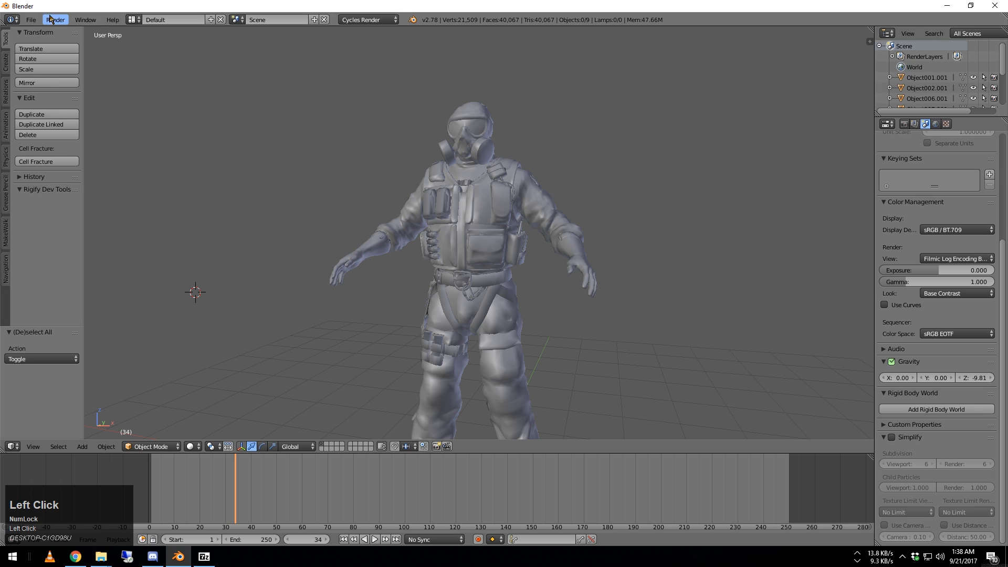
- Append the Siege node group from the NodeTree section of project.blend in the Desktop project folder
left_click(31, 19)
mouse_move(67, 209)
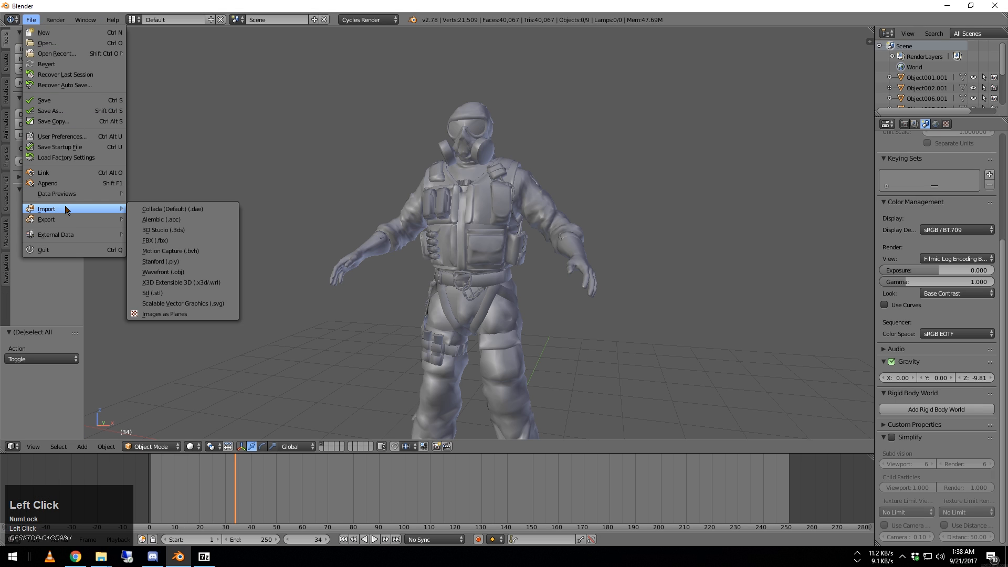
left_click(45, 183)
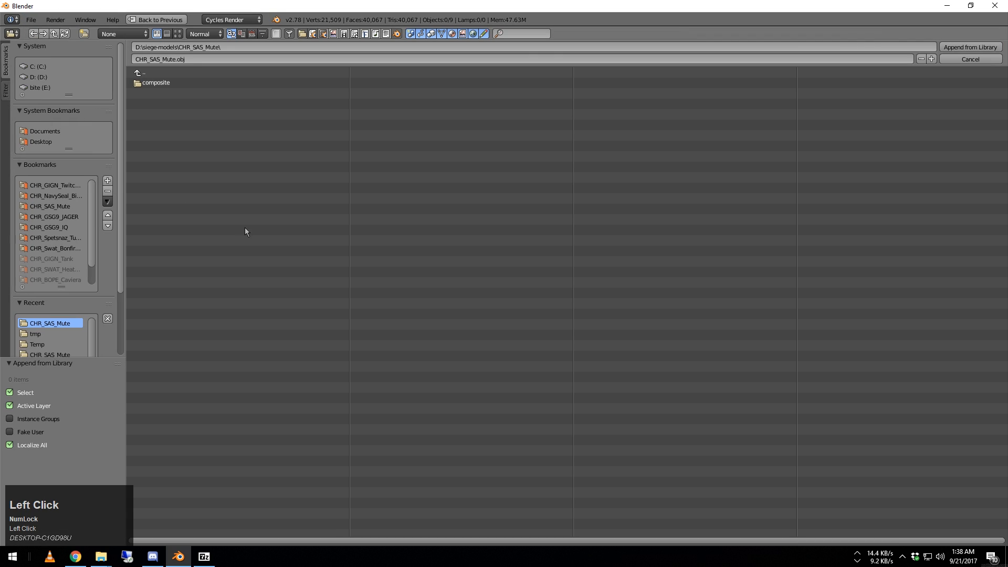
left_click(53, 216)
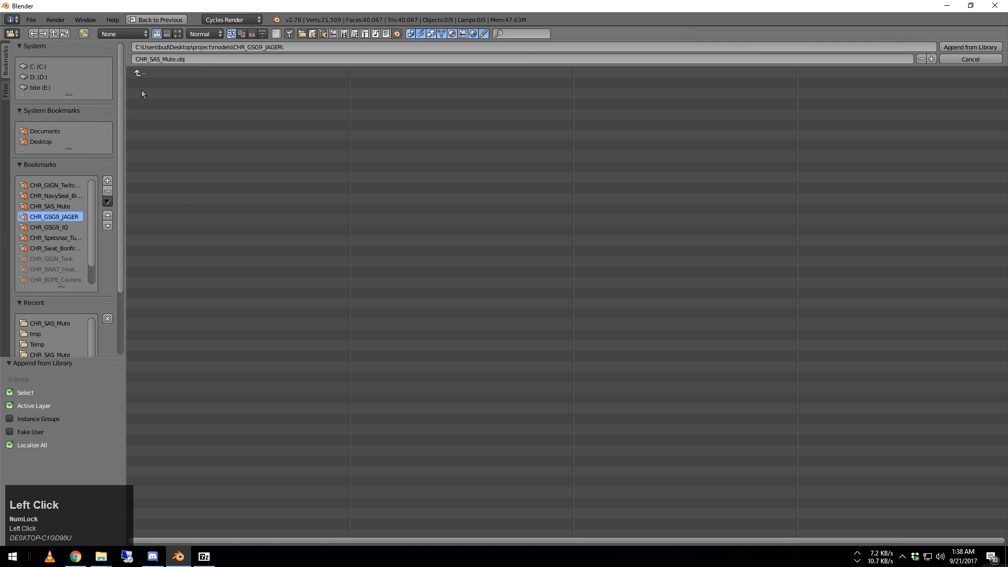
left_click(139, 73)
left_click(139, 74)
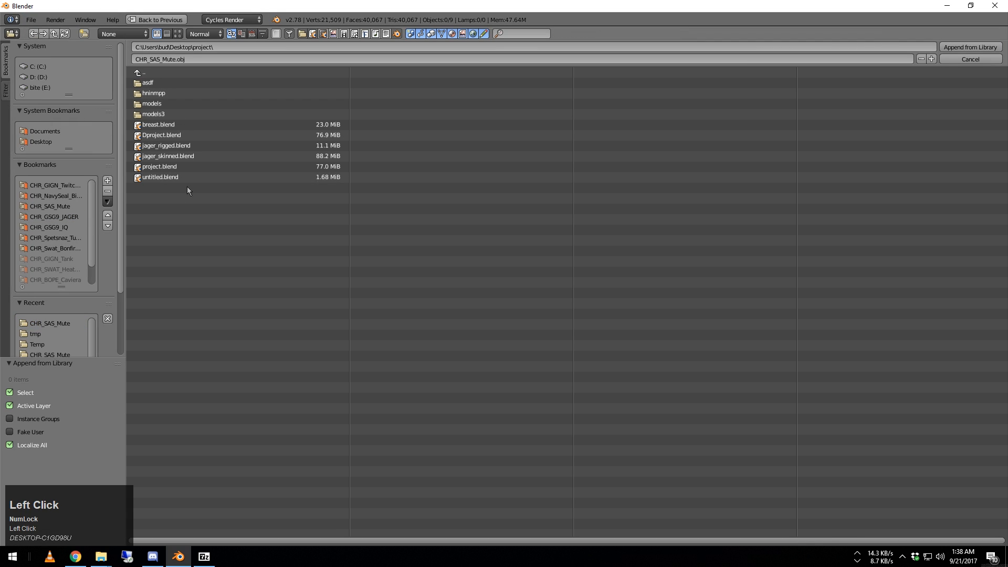
left_click(160, 167)
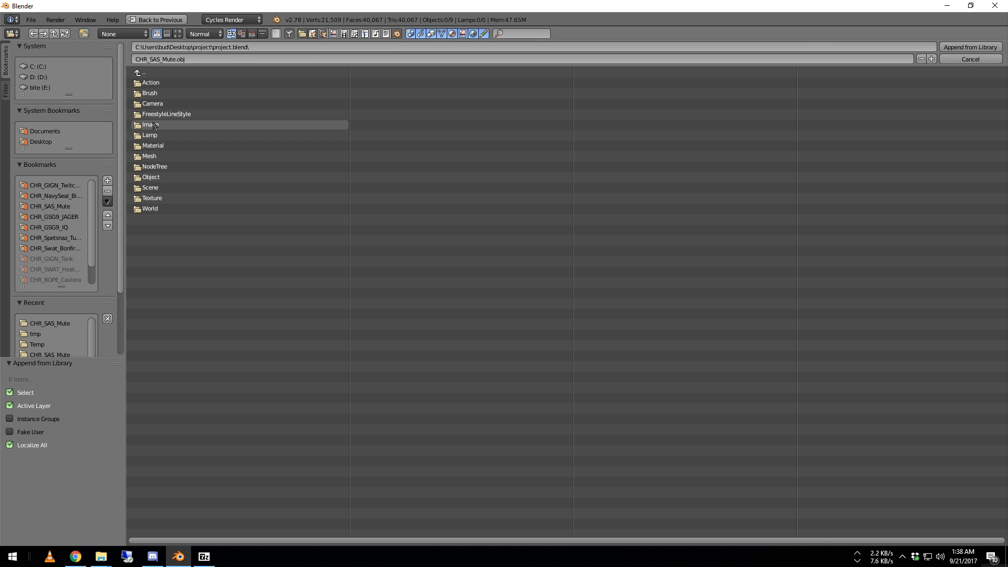
left_click(163, 168)
double_click(174, 154)
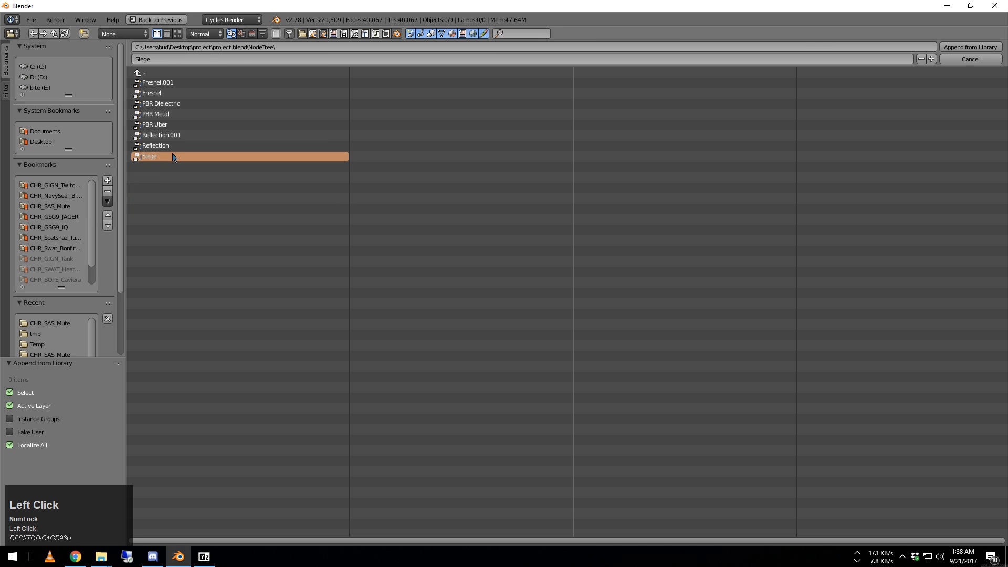
- Turn the timeline area into a Node Editor and enlarge it to fill most of the space below the 3D view
left_click(14, 539)
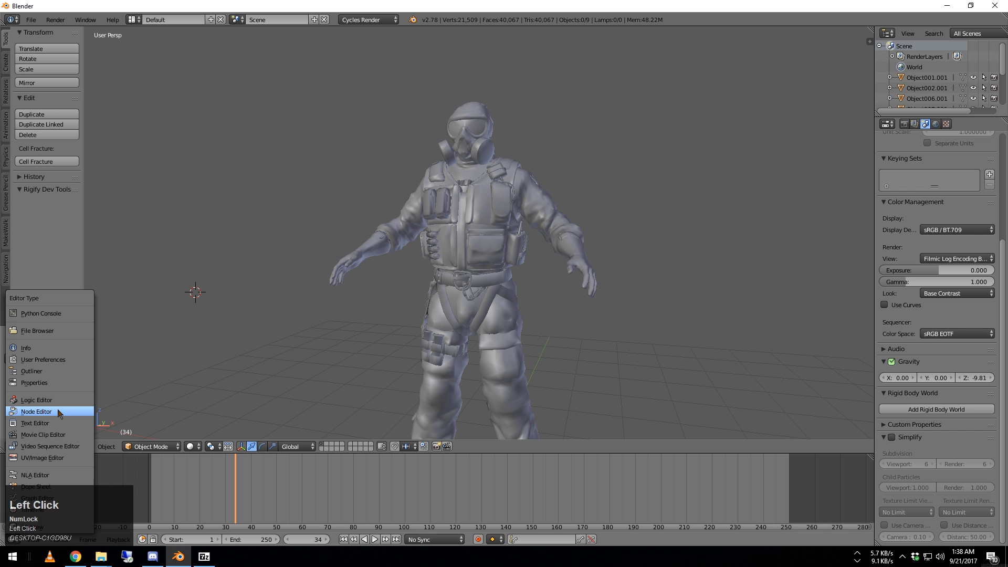
left_click(57, 412)
left_click_drag(458, 454, 525, 334)
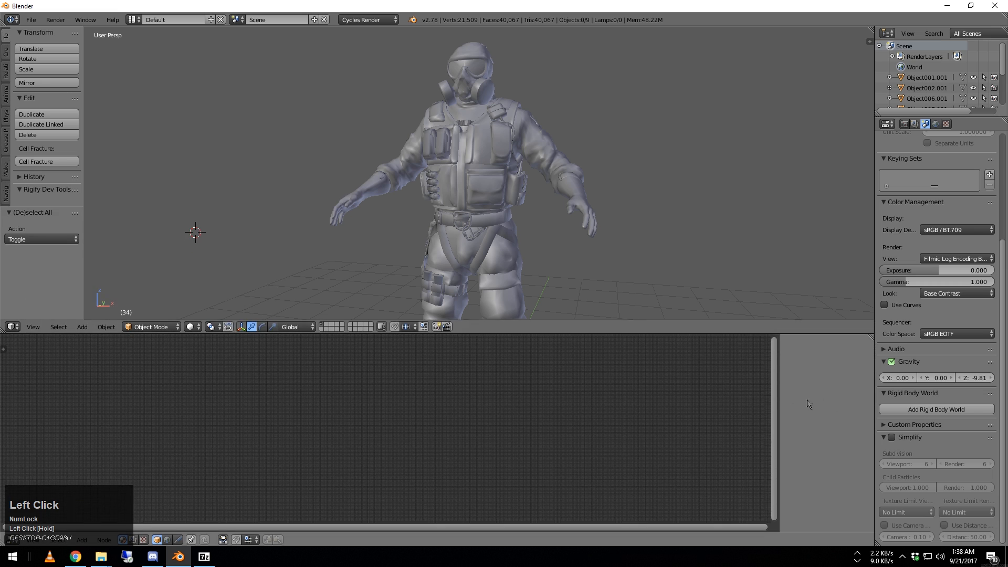
left_click_drag(779, 406, 850, 407)
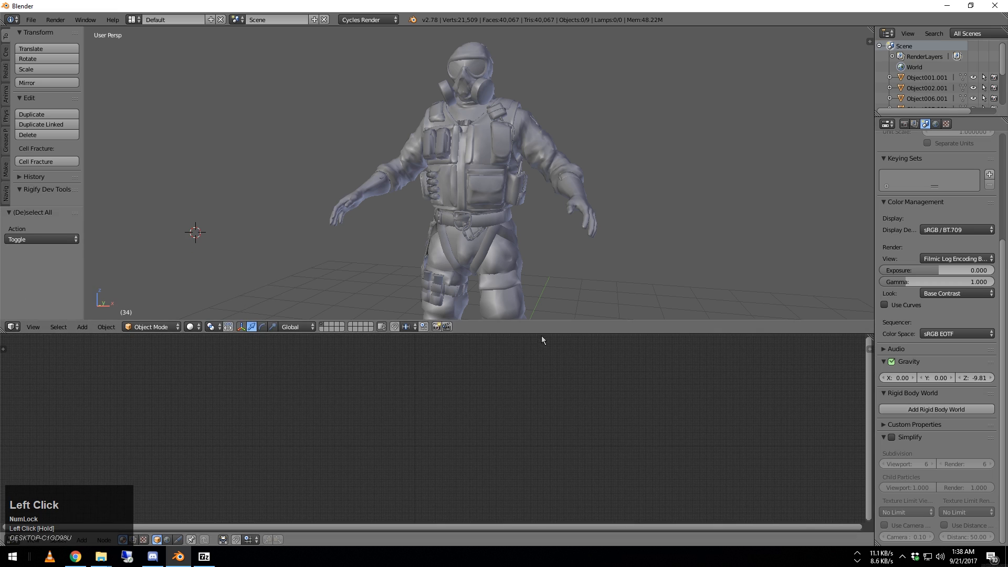
left_click_drag(545, 335, 451, 225)
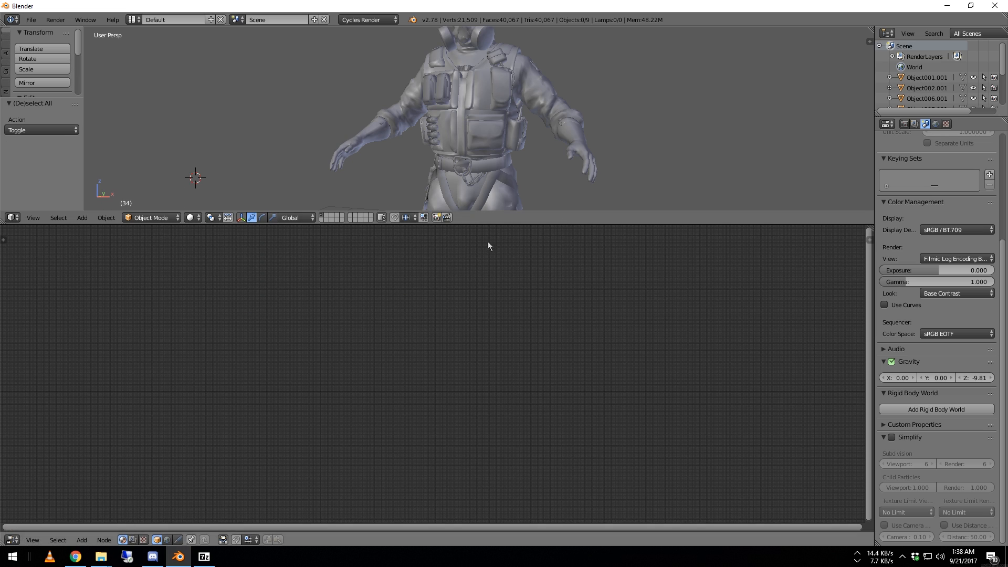
- Create a new material on the vest pouches object, spread its nodes apart and delete the Diffuse BSDF node
right_click(483, 158)
left_click(237, 539)
scroll(433, 390, "up", 8)
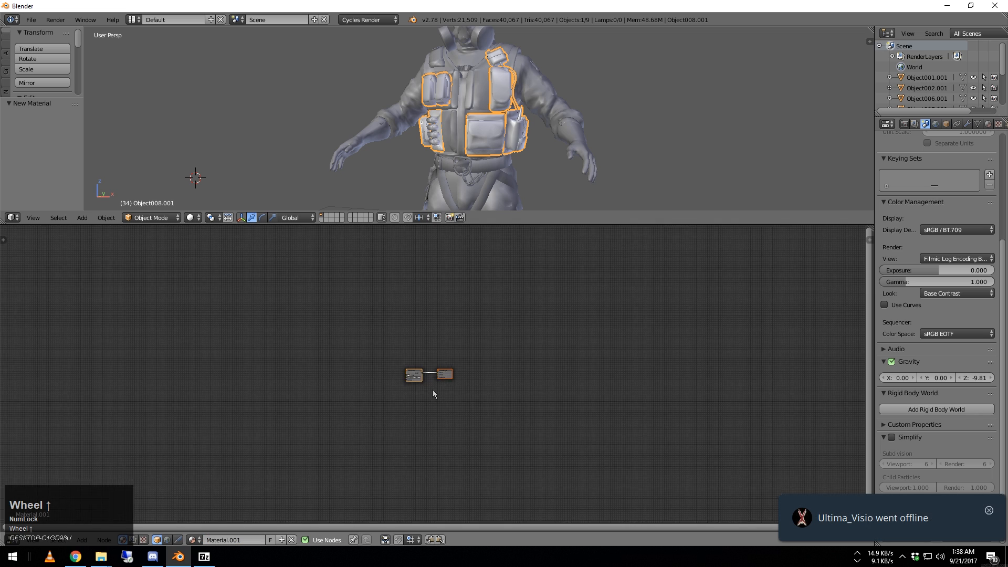
left_click_drag(508, 379, 747, 313)
left_click_drag(352, 384, 418, 308)
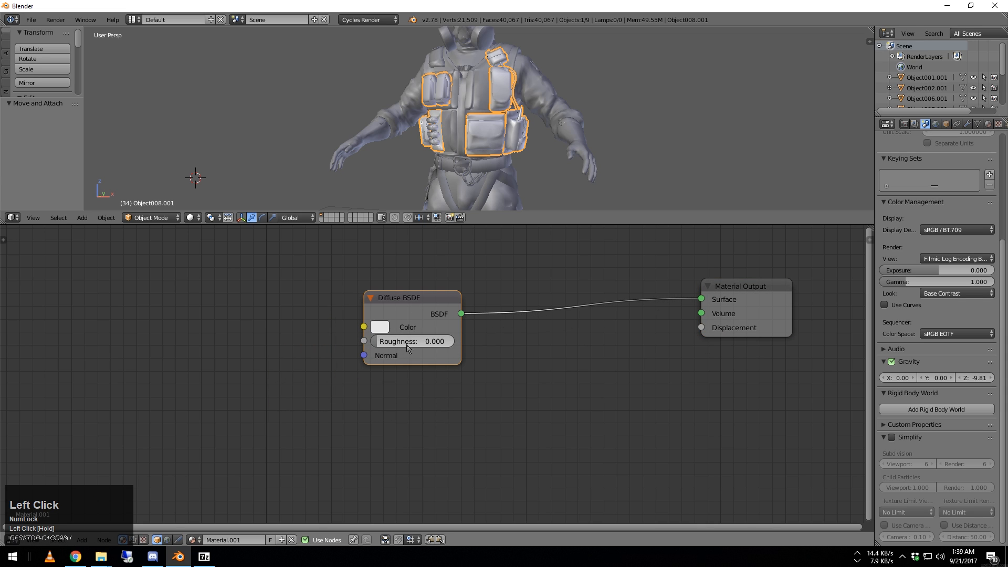
key("x")
left_click(427, 302)
- Add a Normal Map node and three Image Texture nodes to the material
key("shift+a")
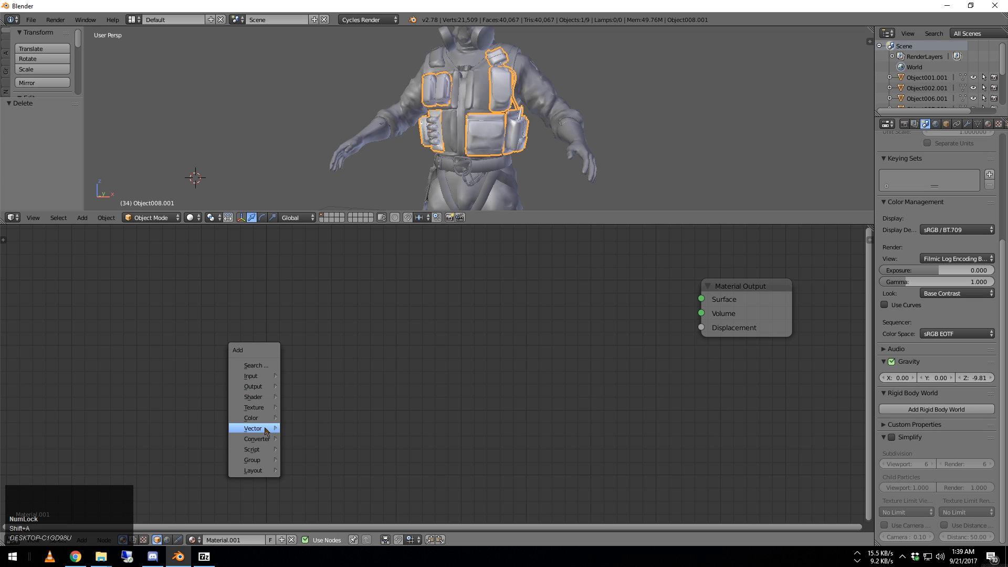
mouse_move(254, 428)
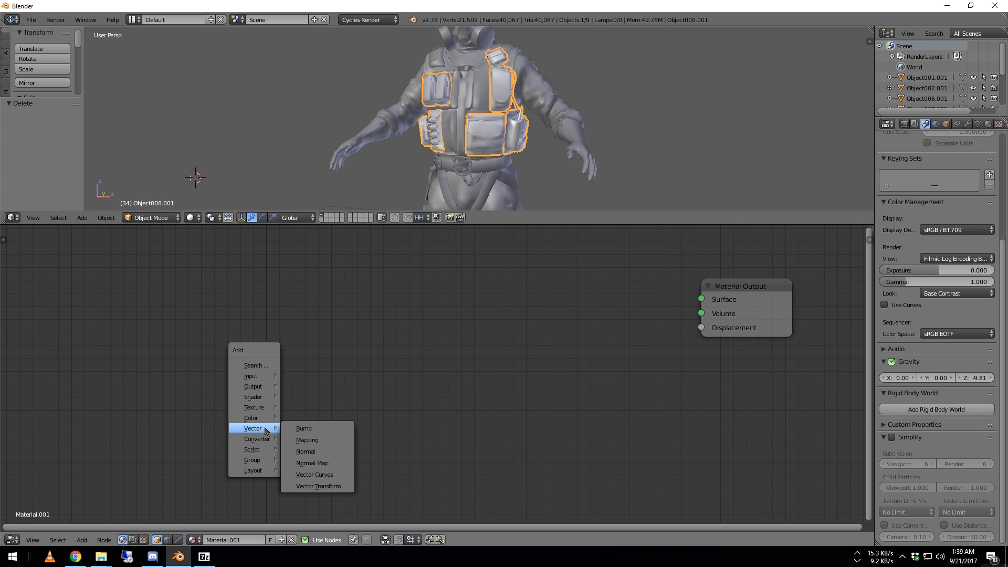
left_click(336, 463)
left_click(259, 291)
key("shift+a")
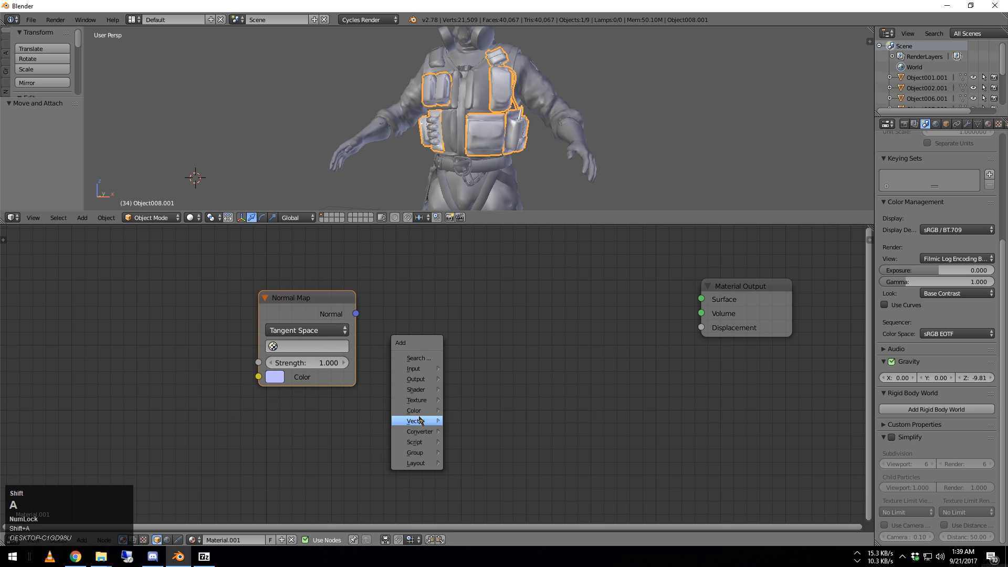
left_click(417, 400)
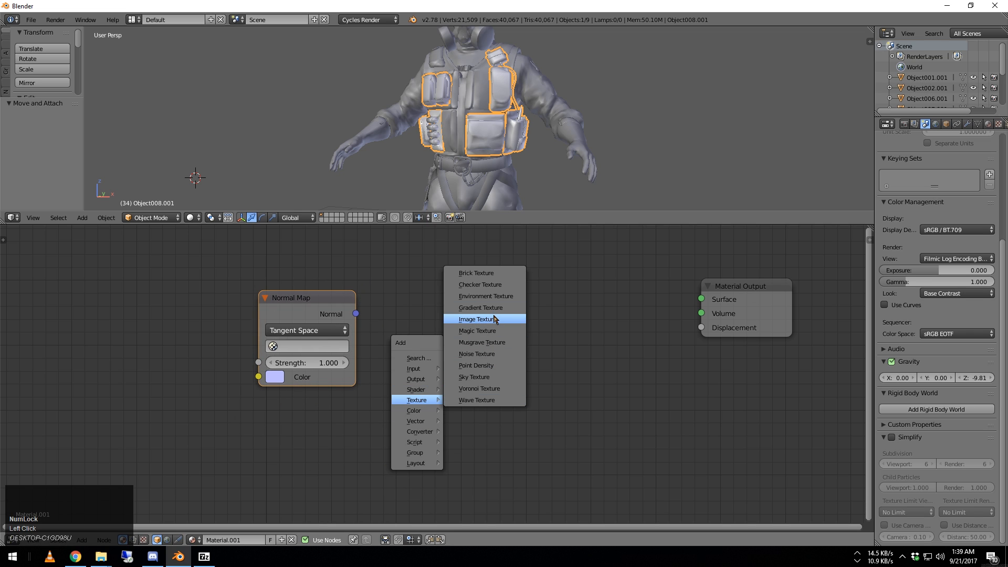
left_click(477, 319)
left_click(81, 291)
key("shift+d")
left_click(91, 322)
key("shift+d")
left_click(124, 380)
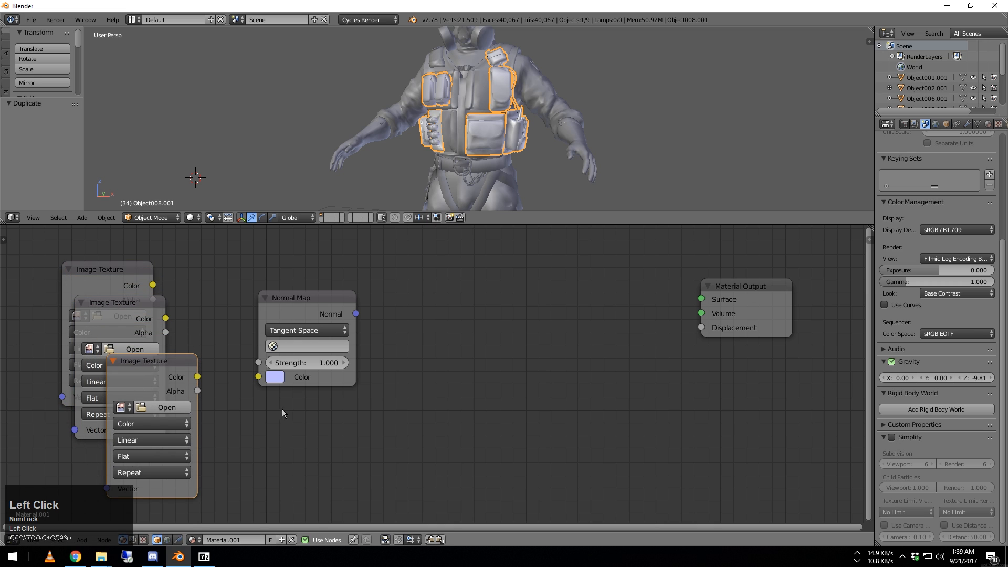
- Add a Separate RGB node beside the Normal Map node
key("shift+a")
left_click(407, 402)
mouse_move(410, 390)
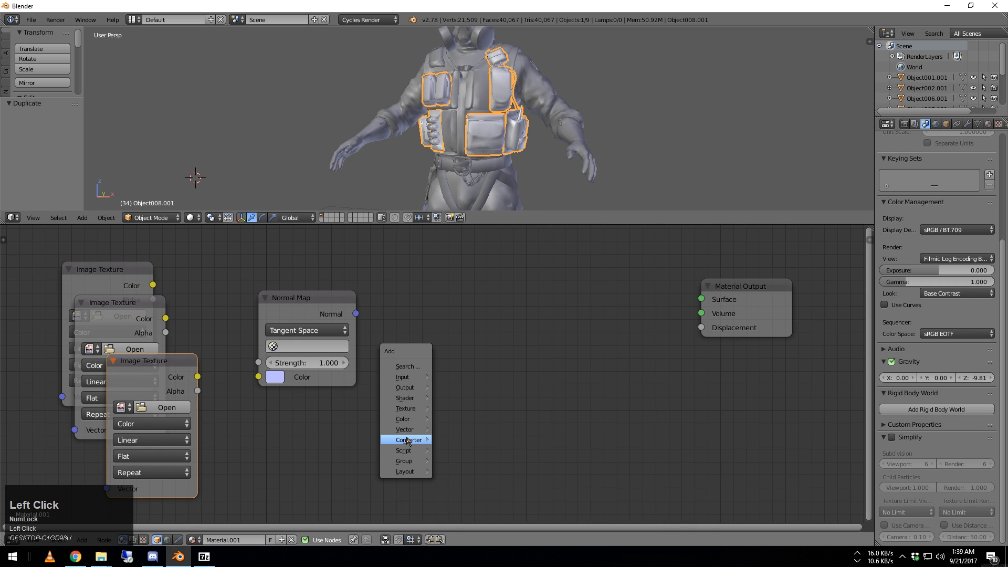
mouse_move(412, 440)
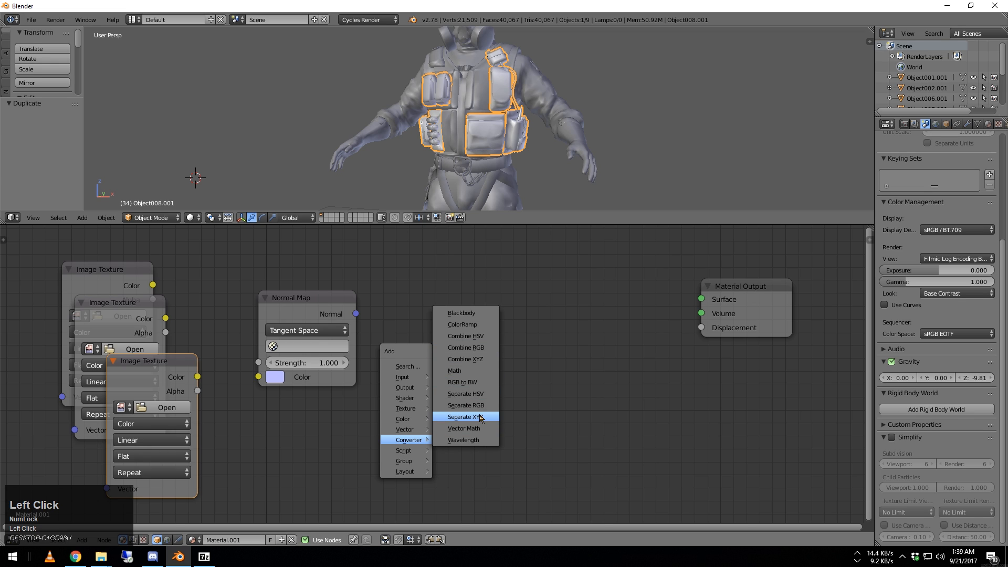
left_click(466, 405)
key("shift+a")
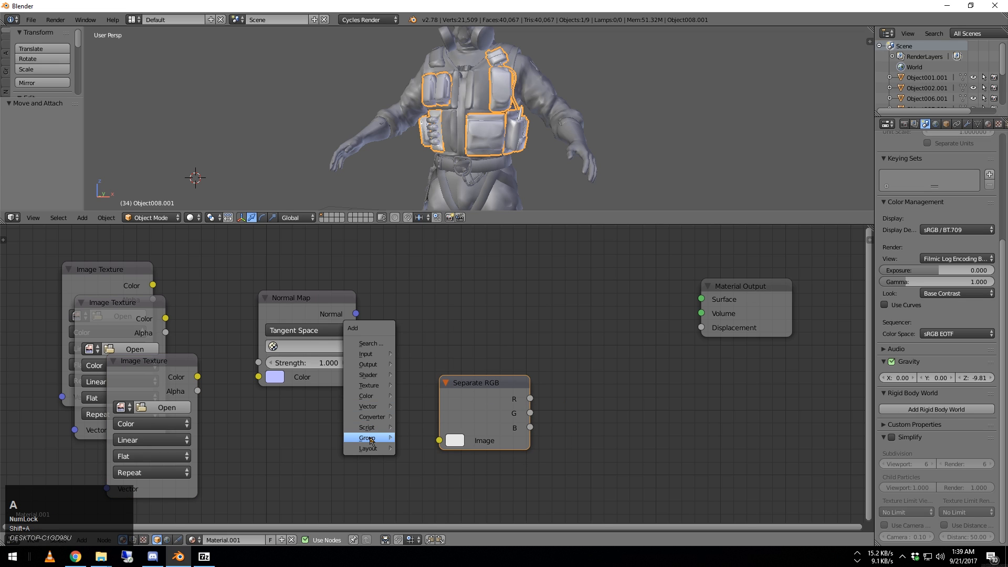
mouse_move(370, 440)
mouse_move(378, 367)
left_click(473, 401)
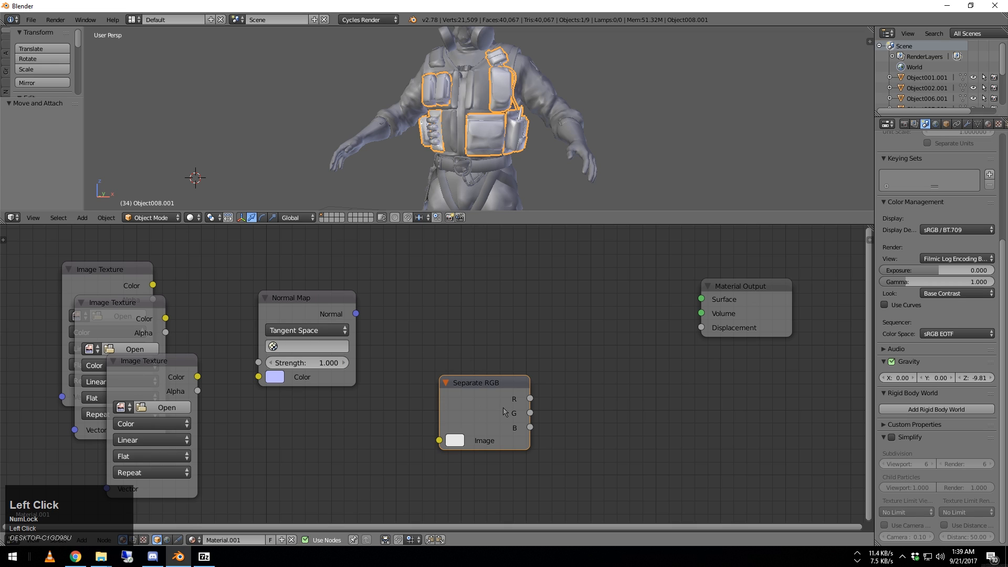
- Delete the Separate RGB, Normal Map and all three Image Texture nodes, keeping only the Material Output
key("x")
left_click(346, 322)
key("x")
left_click(181, 379)
key("x")
left_click(149, 340)
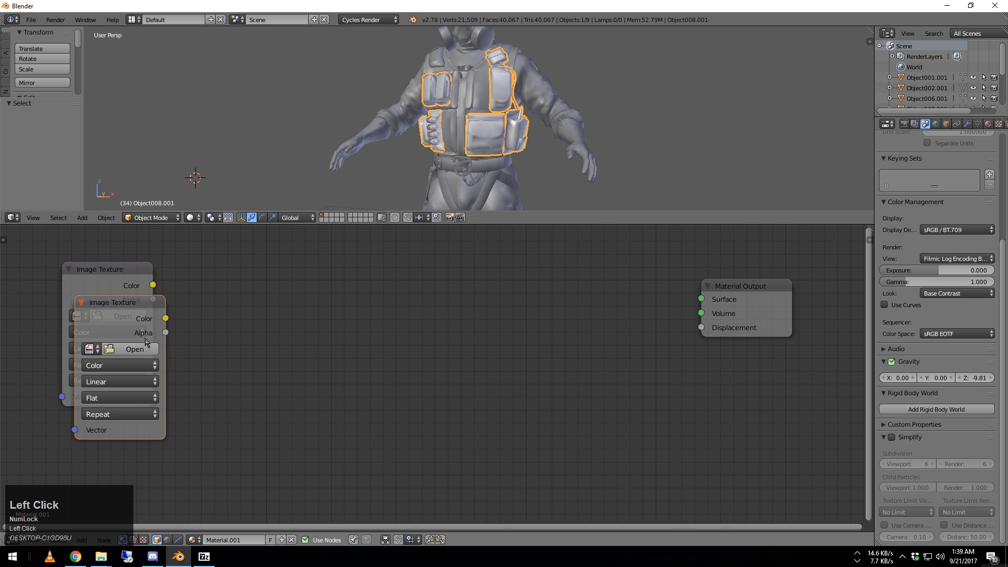
key("x")
left_click(143, 305)
key("x")
- Add the Siege group node and connect its Siege output to the Material Output's Surface input
left_click_drag(754, 295, 769, 316)
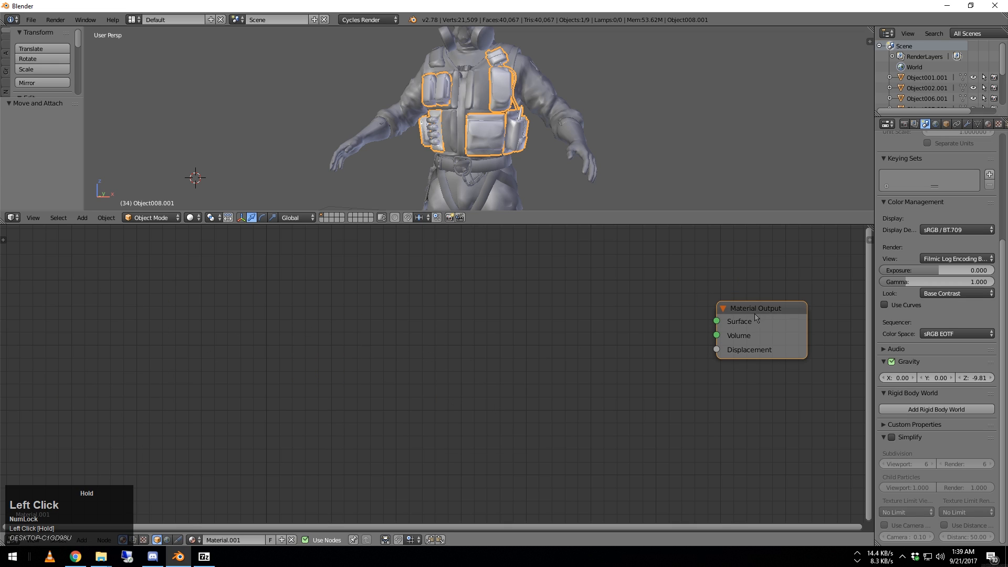
key("shift+a")
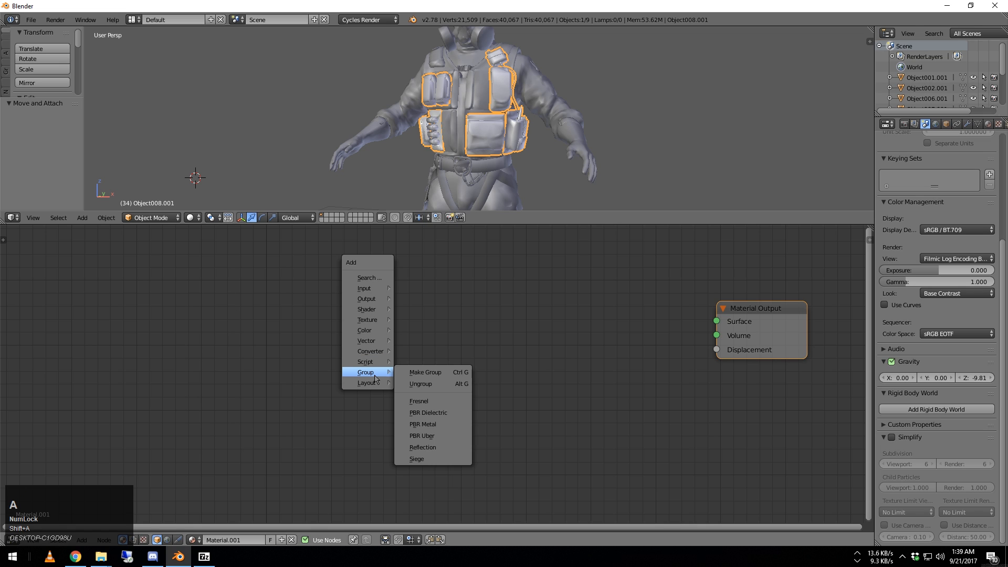
left_click(366, 373)
left_click(434, 458)
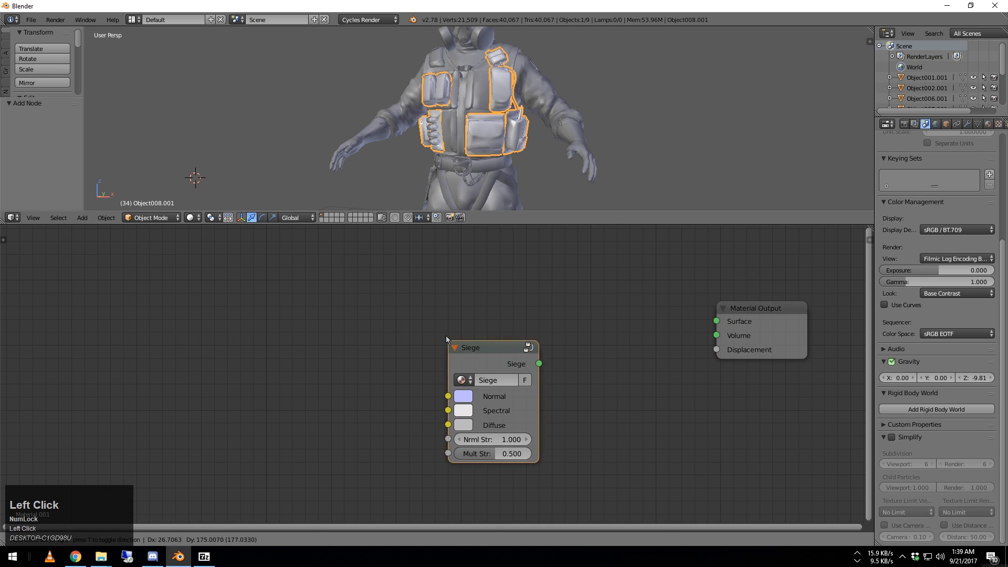
left_click(550, 326)
left_click_drag(548, 324, 698, 326)
left_click_drag(515, 310, 569, 298)
- Add an Image Texture node before the Siege node and set its color space to Non-Color Data
key("shift+a")
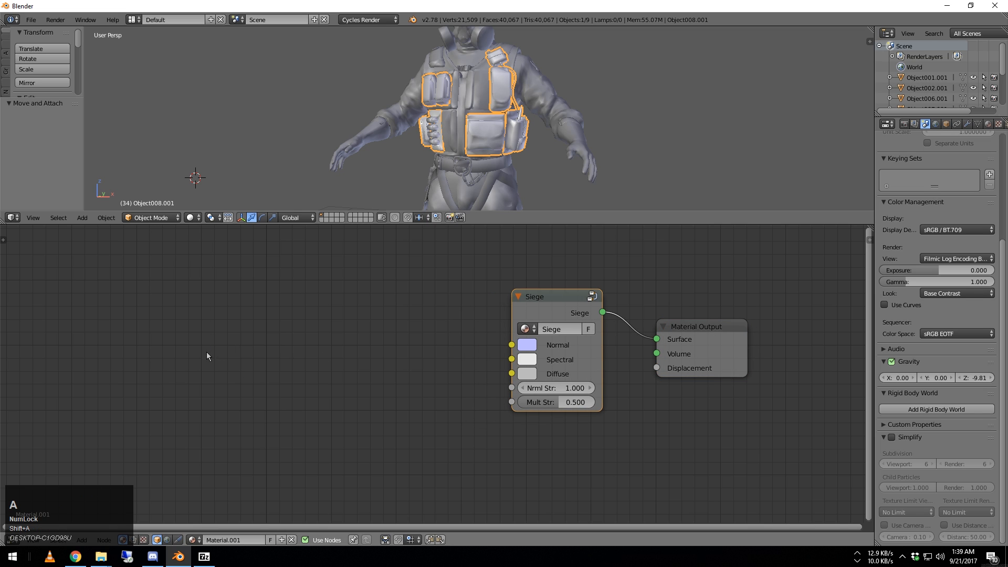
mouse_move(115, 342)
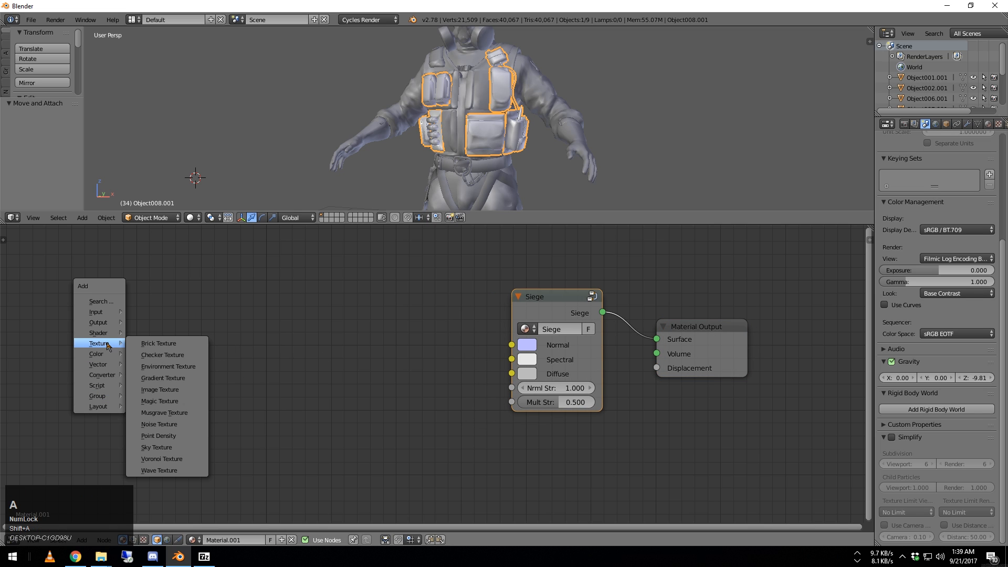
left_click(159, 389)
left_click(401, 329)
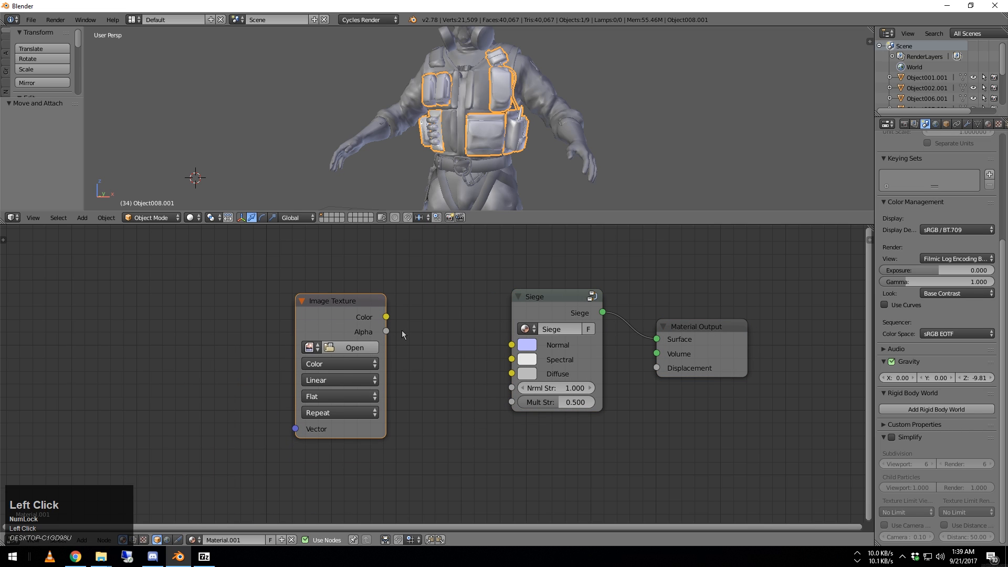
left_click(331, 363)
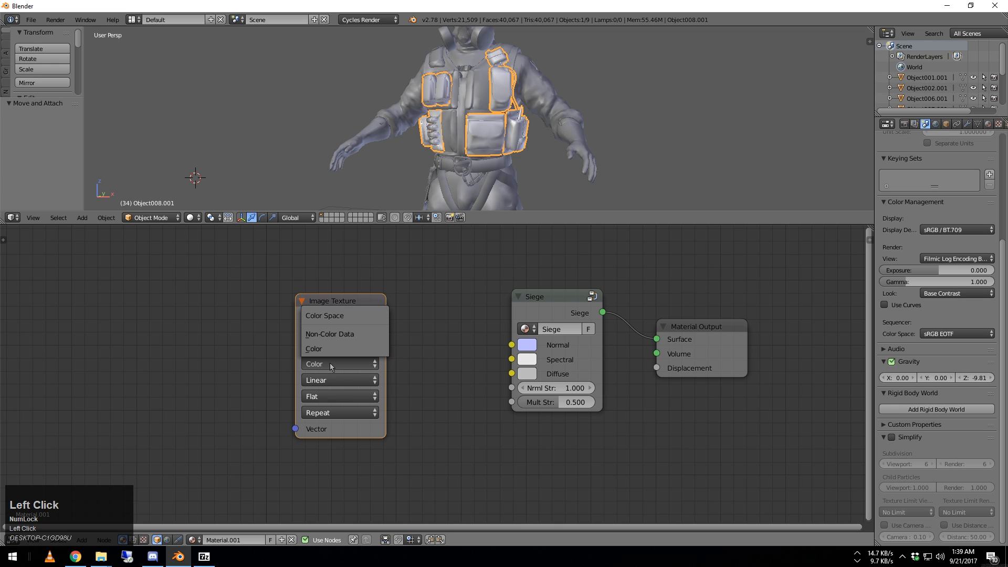
left_click(348, 332)
- Connect the Image Texture's Color output to the Siege node's Normal input
left_click_drag(386, 318, 470, 328)
right_click(471, 328)
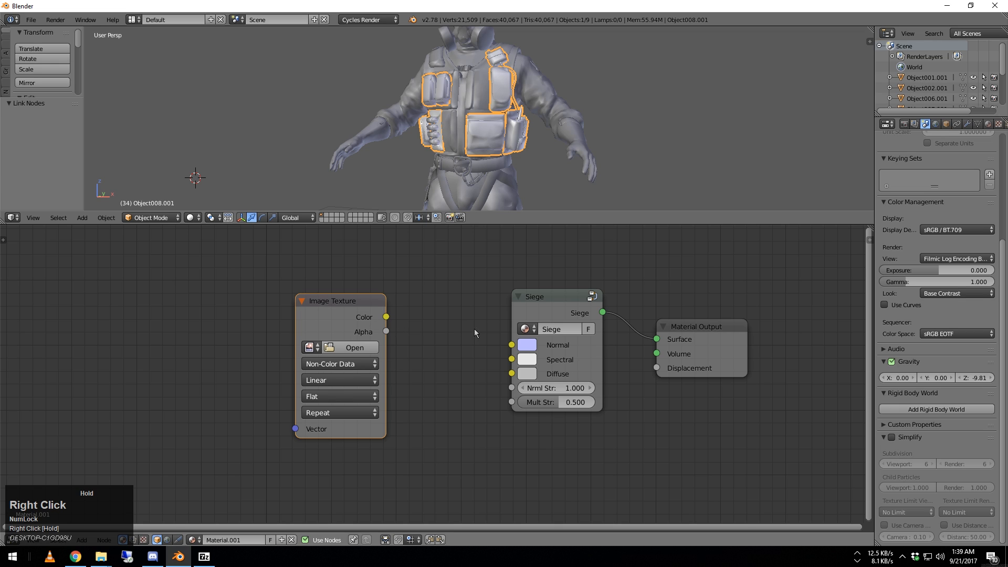
left_click_drag(387, 317, 397, 319)
left_click_drag(509, 346, 511, 345)
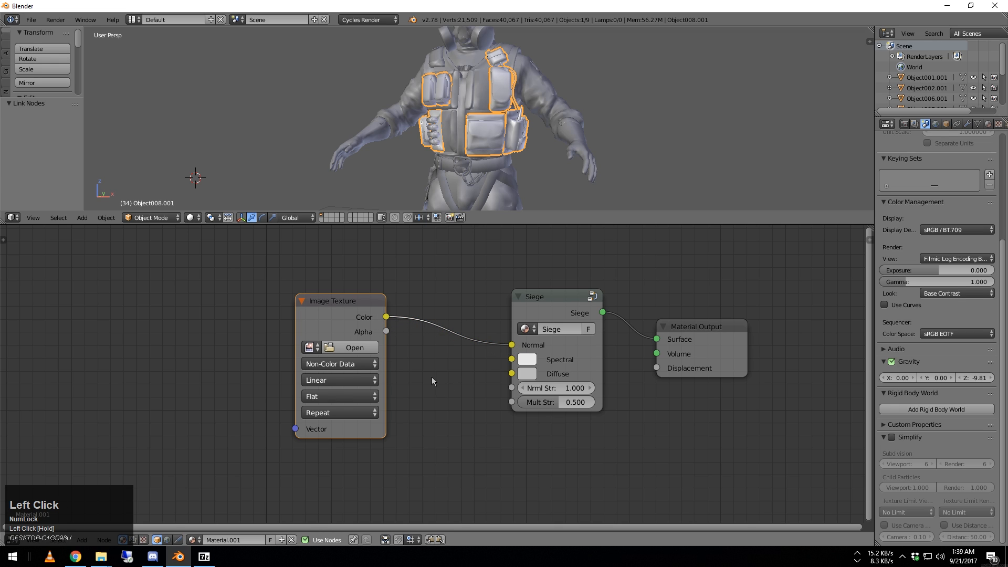
- Add a Normal Map node below the Siege node and delete it again
key("shift+a")
left_click(381, 417)
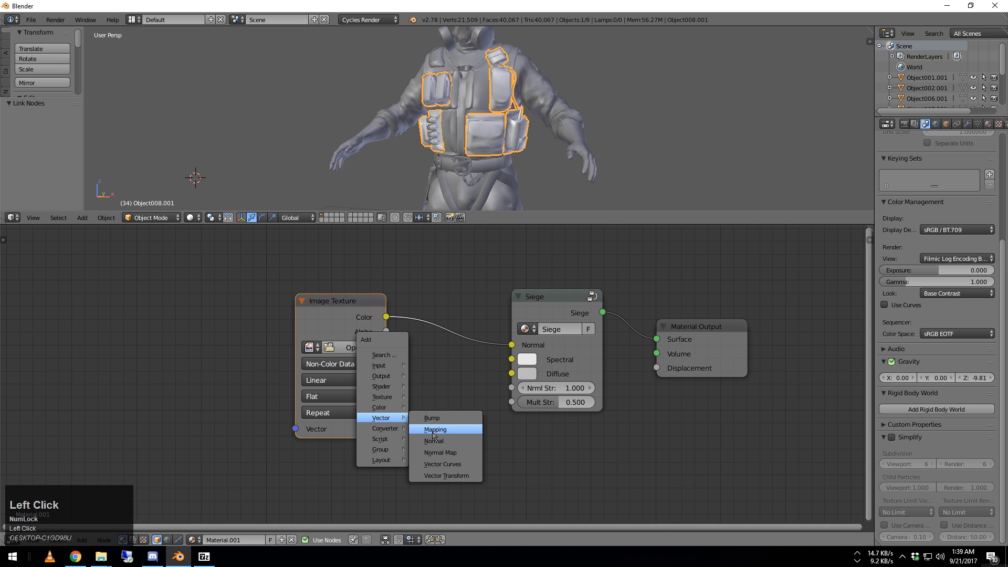
left_click(439, 452)
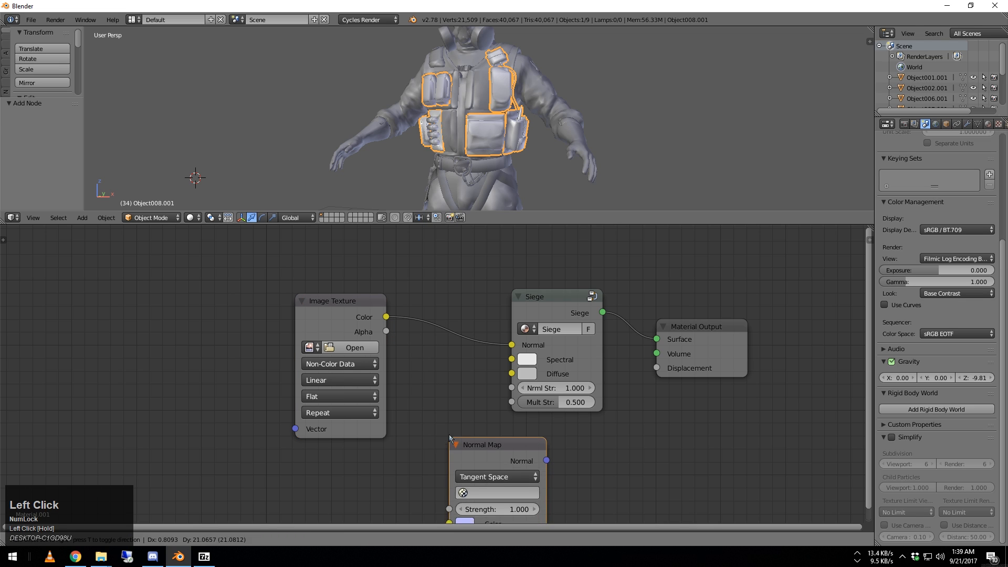
left_click(499, 344)
key("x")
- Rearrange the connected nodes to make room and place a duplicate of the Image Texture node beside the original
left_click_drag(359, 300, 475, 318)
left_click_drag(586, 348, 587, 345)
left_click_drag(437, 312, 511, 301)
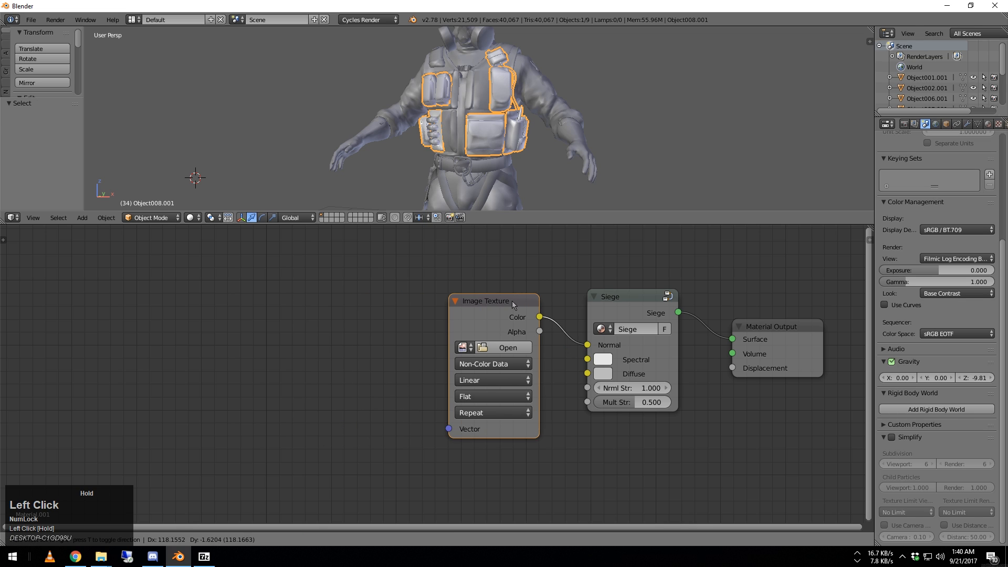
left_click(471, 313)
key("shift+d")
left_click(341, 315)
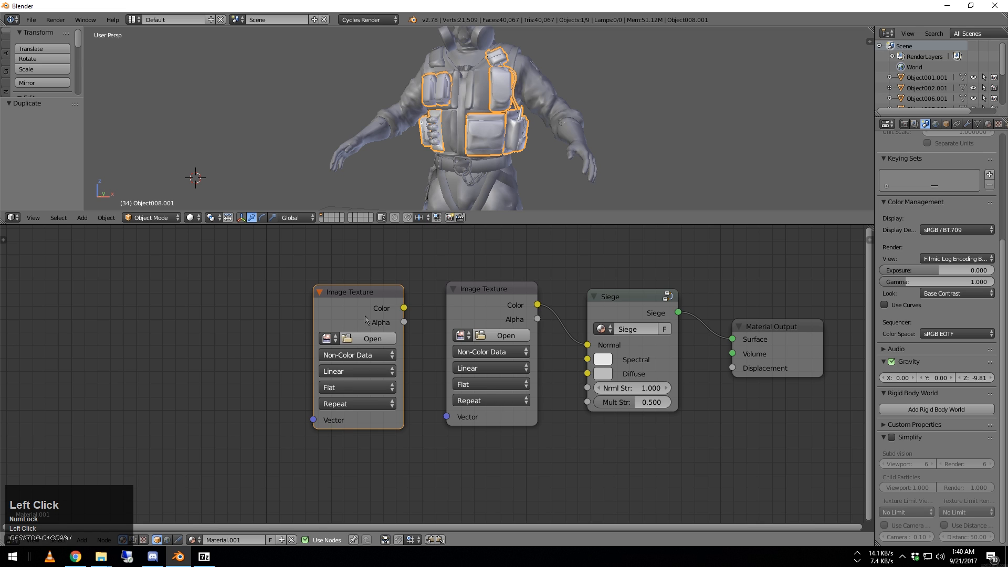
- Delete the duplicate Image Texture node, then load CHR_SAS_Mute_Acce_NormalMap_CHRTM.dds into the remaining one connected to Normal
key("x")
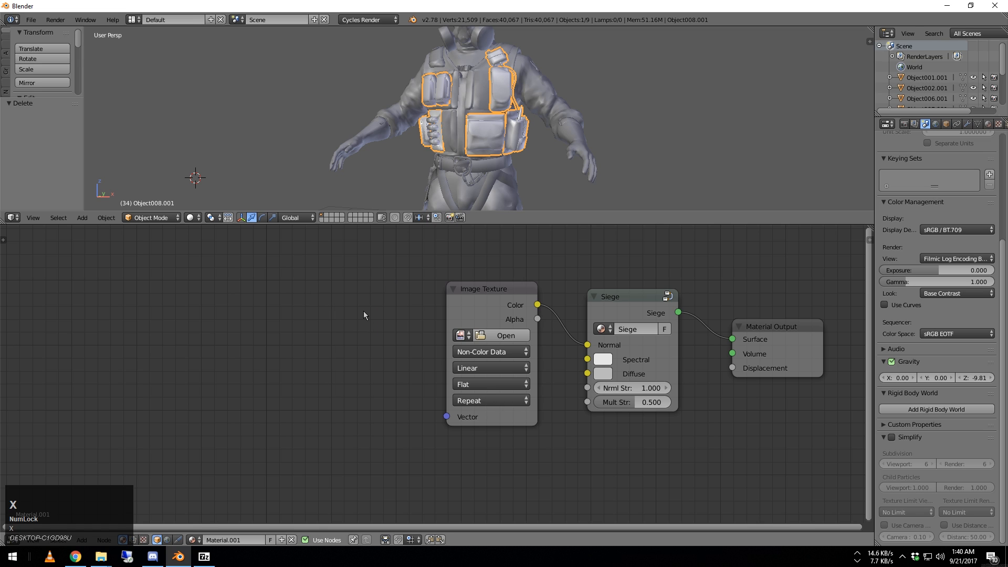
left_click(502, 336)
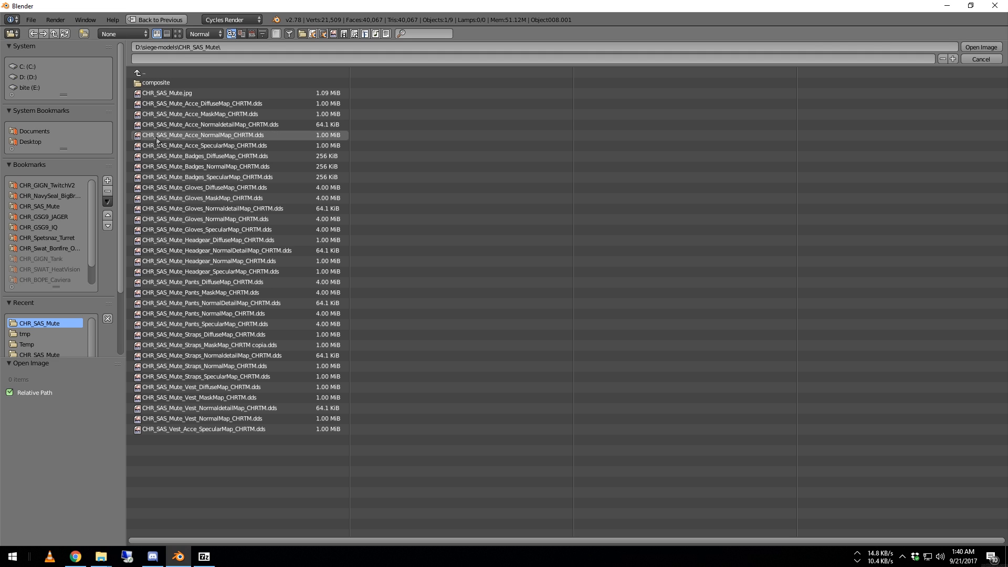
double_click(224, 137)
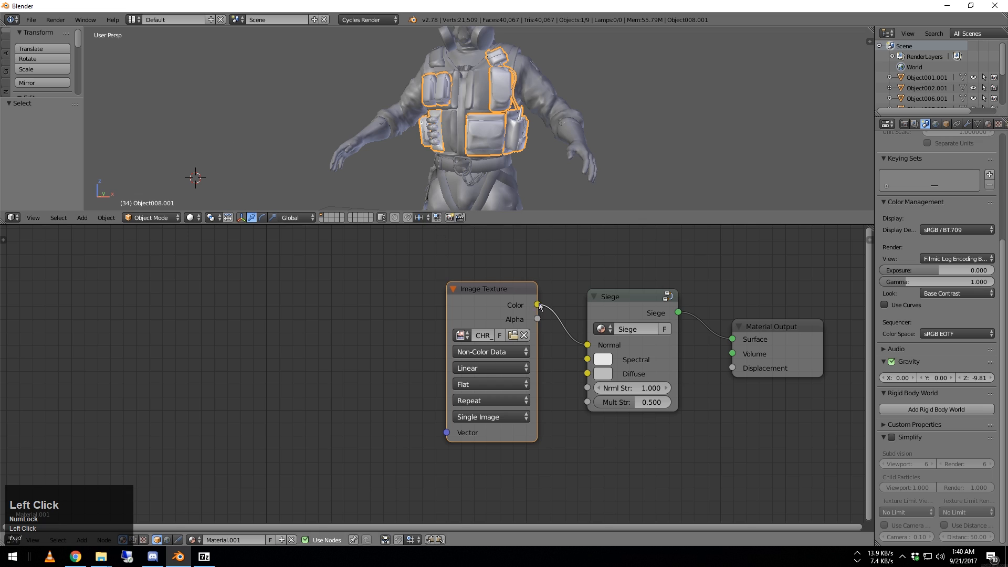
left_click_drag(515, 295, 533, 267)
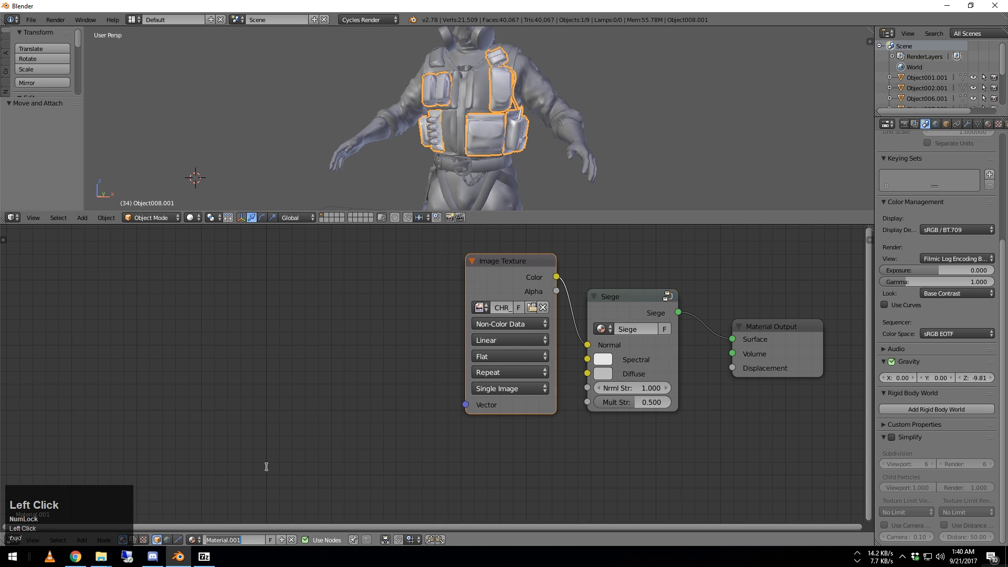
- Rename the material accy and shift the Image Texture node slightly away from the Siege node
type("accy")
key("Return")
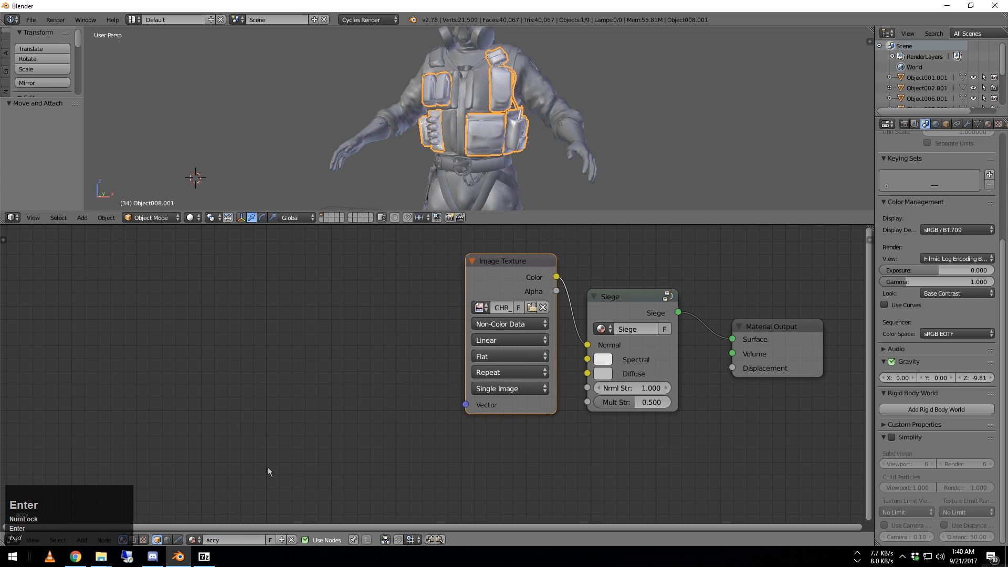
left_click_drag(527, 279, 508, 286)
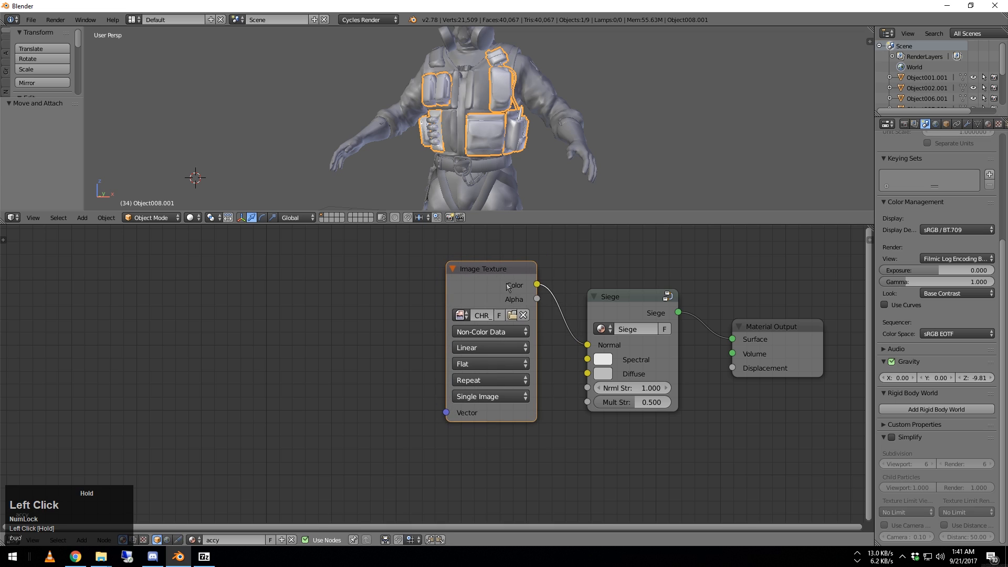
- Duplicate the Image Texture node, load CHR_SAS_Mute_Acce_SpecularMap_CHRTM.dds into the copy, and connect its Color output to the Siege node's Spectral input
left_click(492, 276)
key("shift+d")
left_click(365, 282)
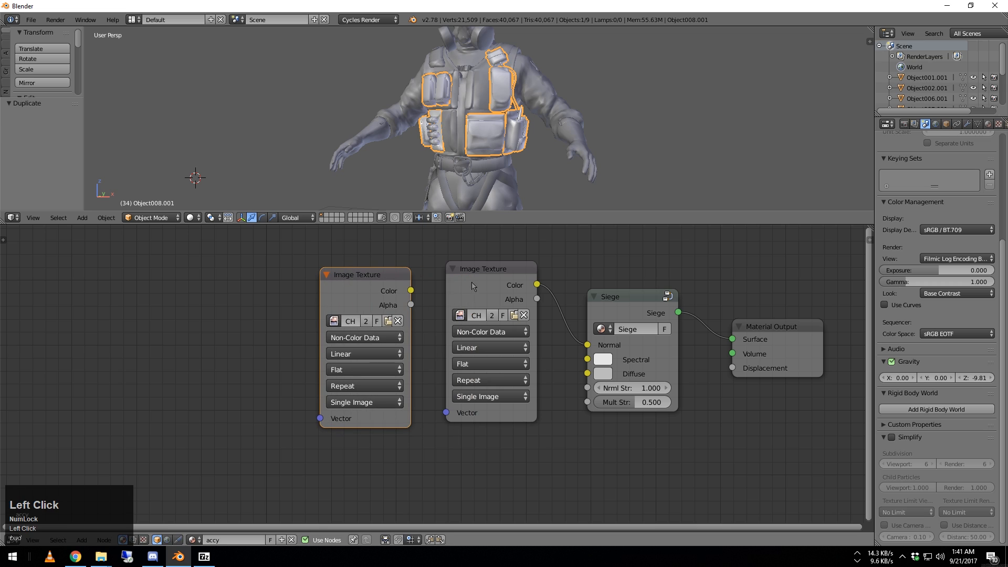
mouse_move(381, 273)
left_mouse_down()
mouse_move(399, 272)
mouse_move(388, 274)
left_mouse_up()
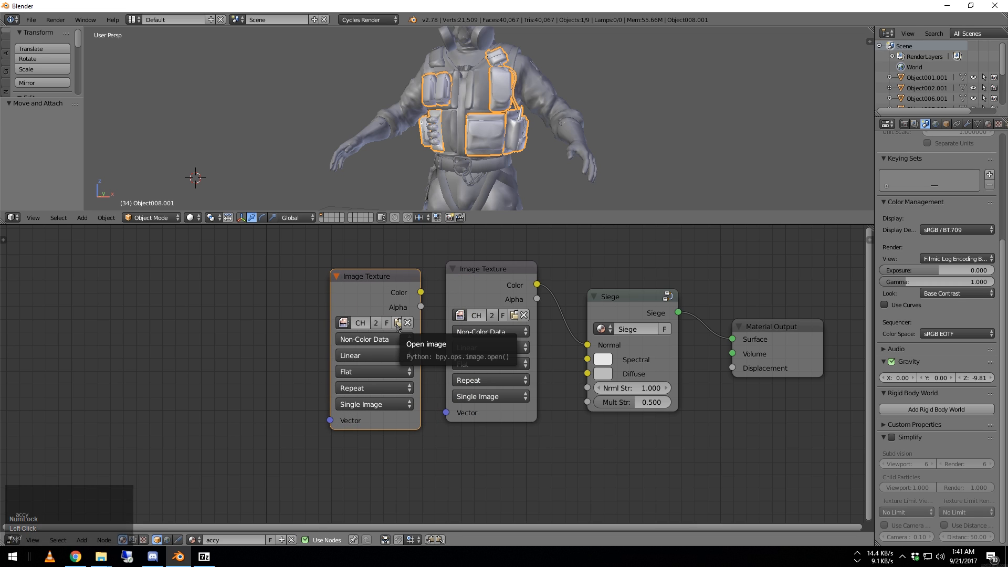
left_click(398, 324)
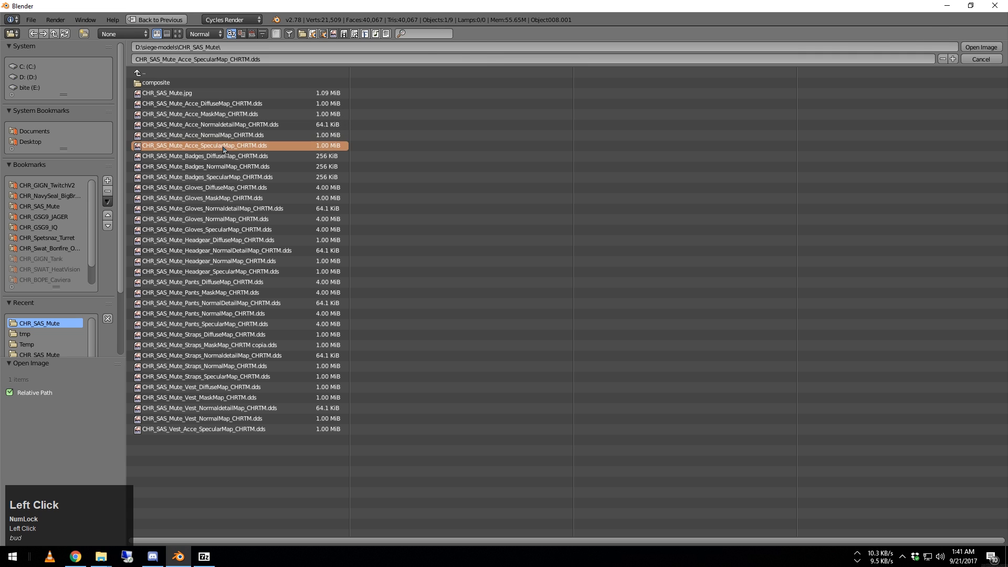
double_click(226, 146)
left_click_drag(422, 292, 587, 360)
mouse_move(382, 276)
left_mouse_down()
mouse_move(389, 281)
mouse_move(382, 273)
left_mouse_up()
- Duplicate the specular Image Texture node beside it and set the copy's color space to Color
left_click(373, 280, "shift")
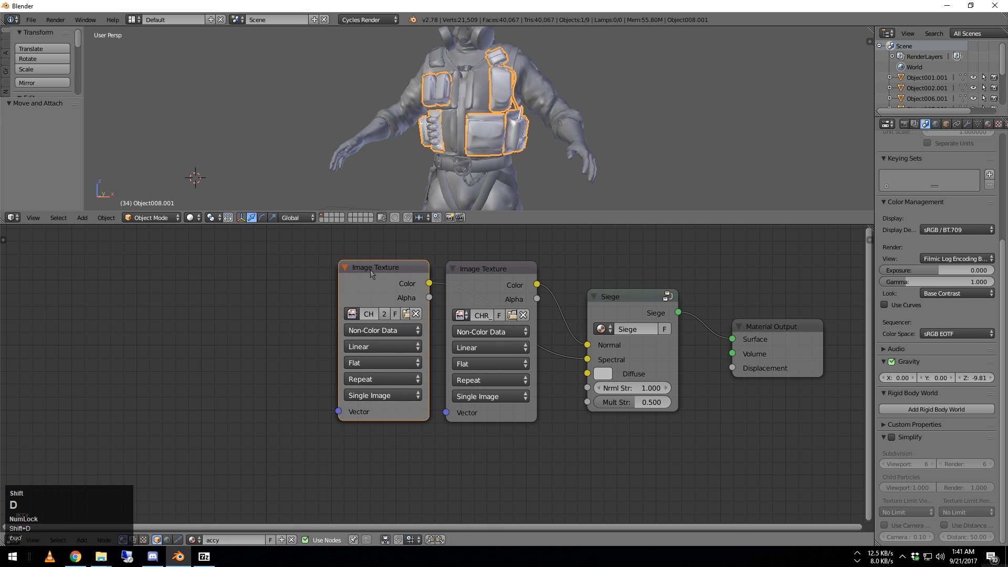
key("shift+d")
left_click(275, 318)
left_click(274, 321)
left_click(288, 310)
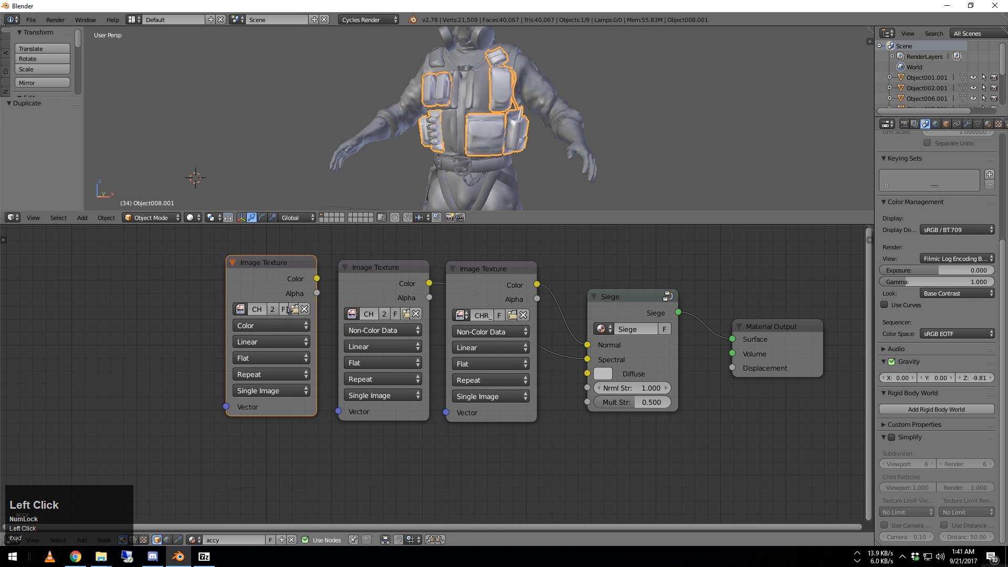
- Load CHR_SAS_Mute_Acce_DiffuseMap_CHRTM.dds into the new Image Texture node and connect its Color output to the Siege node's Diffuse input
left_click(294, 310)
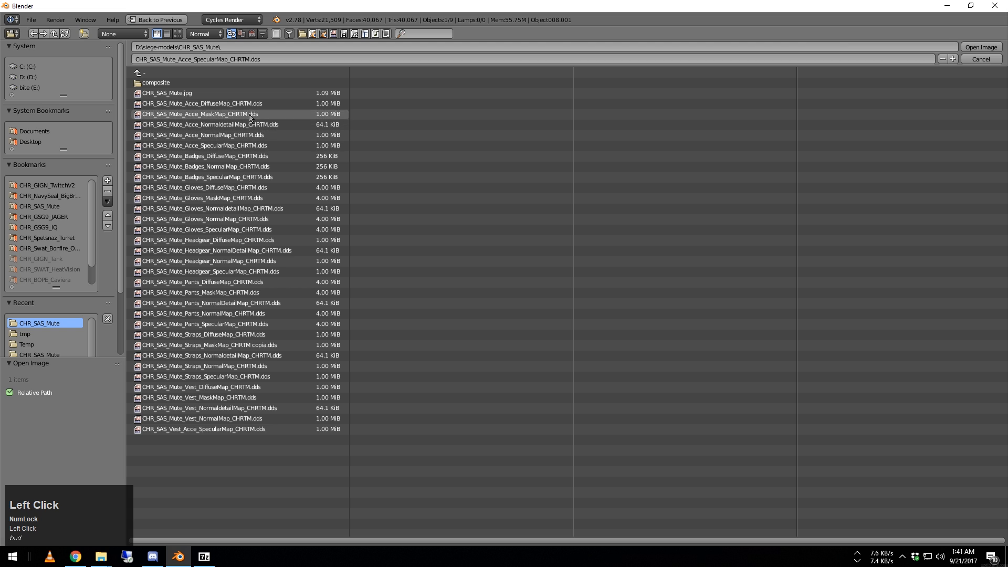
double_click(244, 107)
left_click_drag(317, 278, 585, 373)
left_click(474, 286)
left_click(379, 285)
left_click(267, 273)
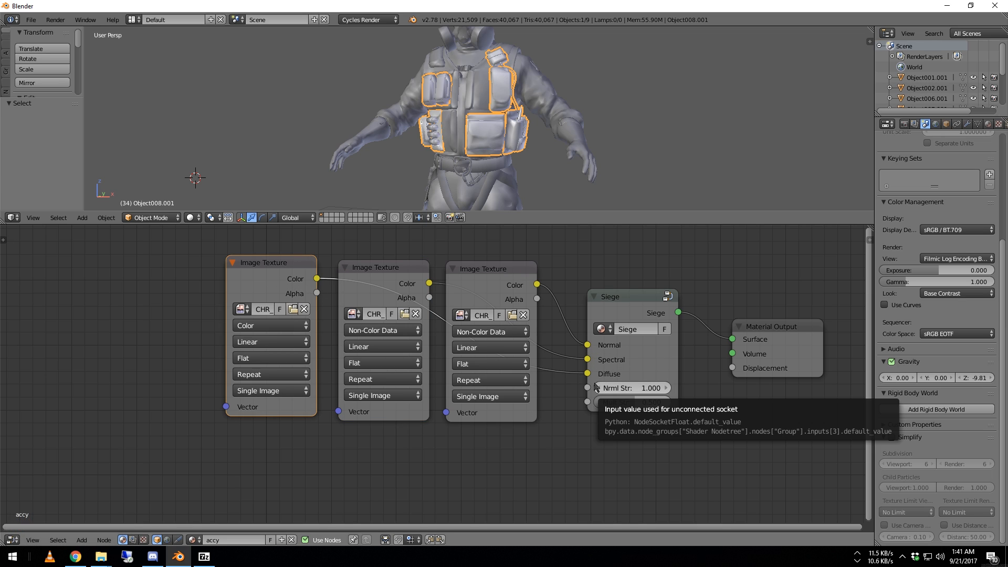
left_click(744, 340)
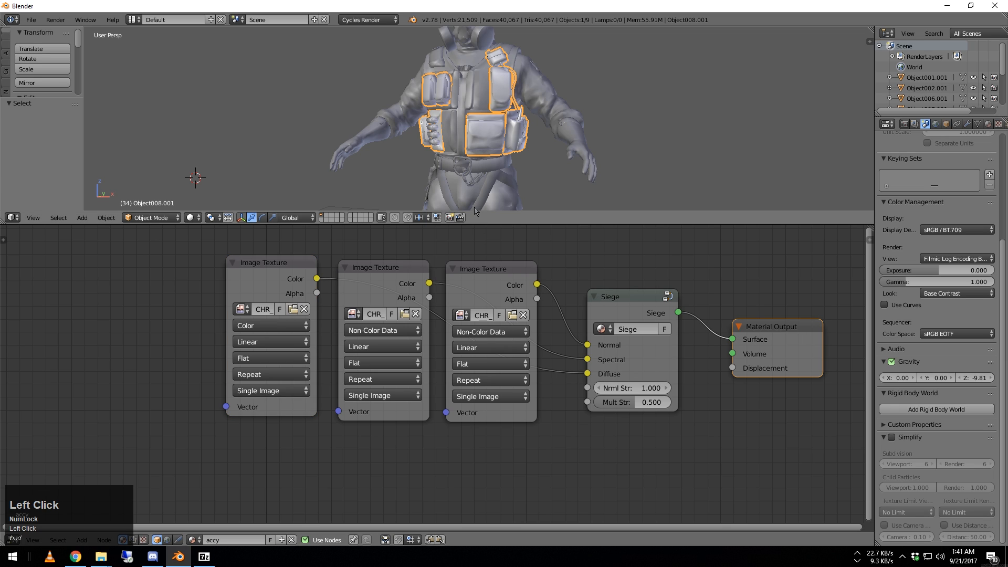
left_click(226, 539)
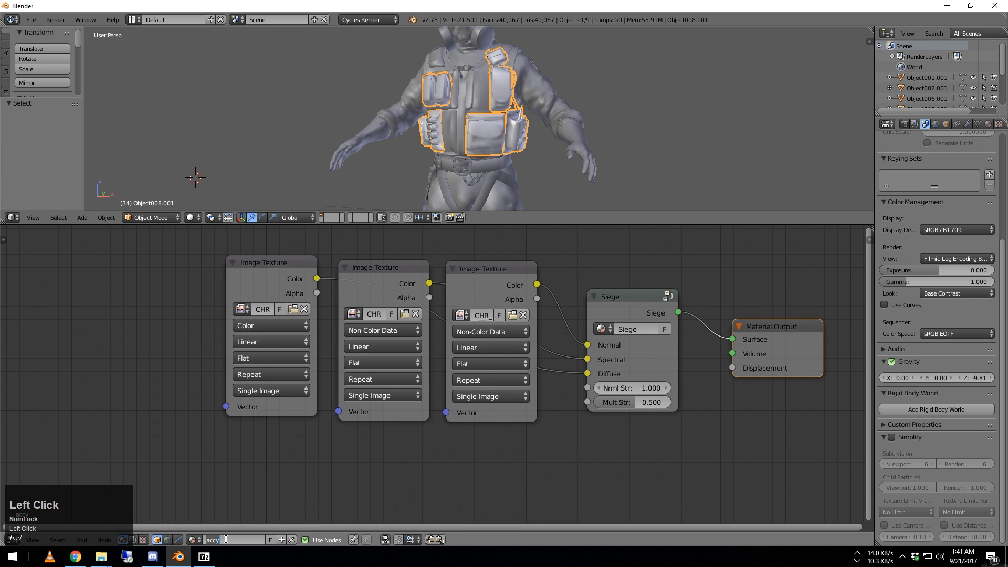
type("accy")
key("Return")
right_click(251, 532)
left_click(257, 532)
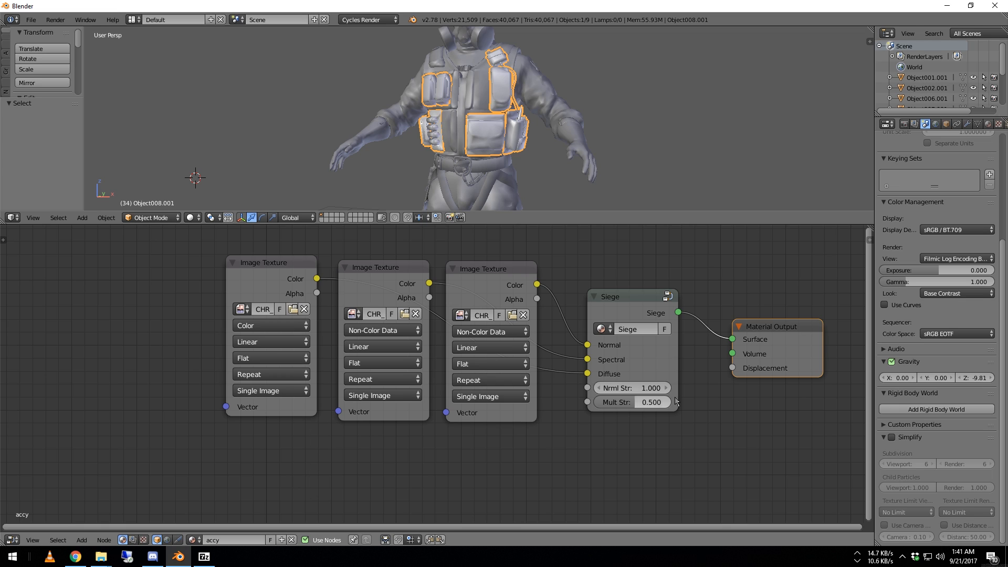
- Make five duplicates of the accy material, keeping the earlier copies with fake users
left_click(281, 541)
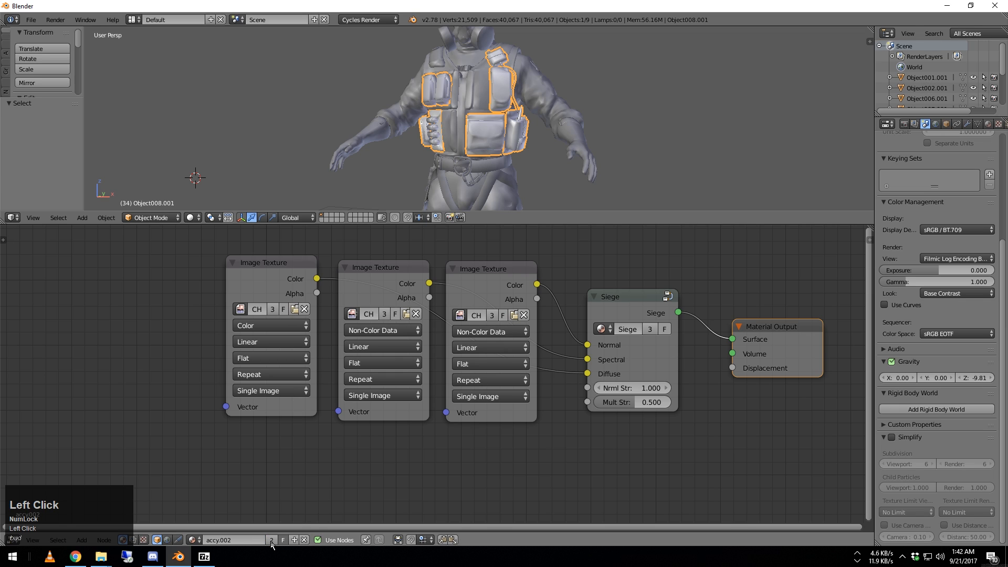
left_click(270, 541)
left_click(270, 541)
left_click(282, 541)
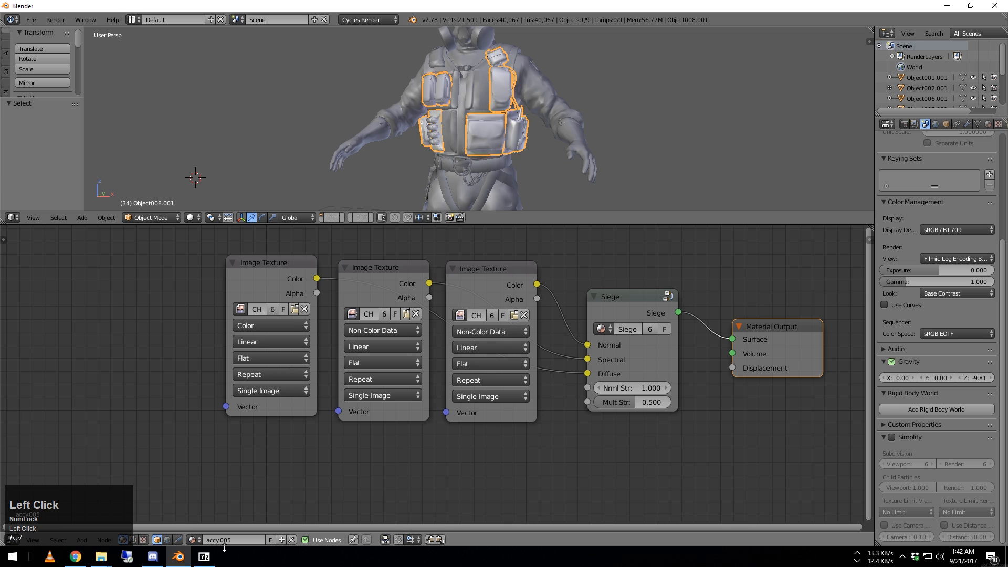
- Switch to the accy.001 material and load CHR_SAS_Mute_Badges_NormalMap_CHRTM.dds into the Image Texture node feeding the Normal input
left_click(193, 540)
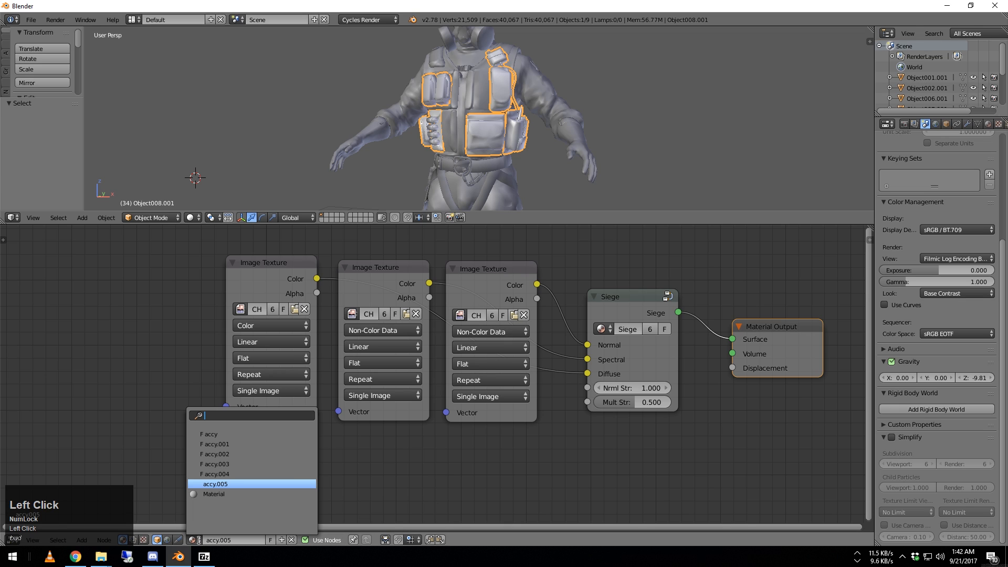
left_click(235, 443)
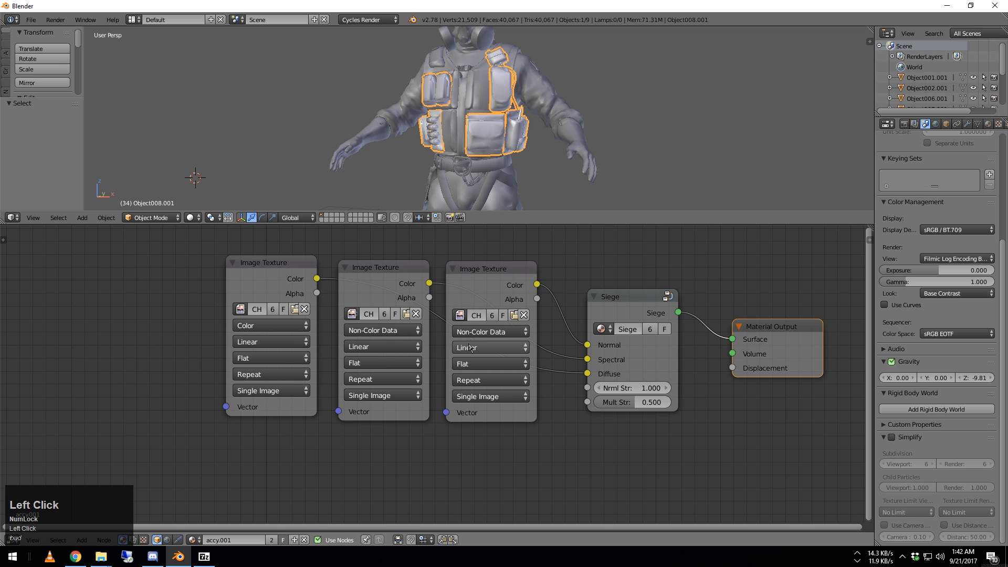
left_click(514, 315)
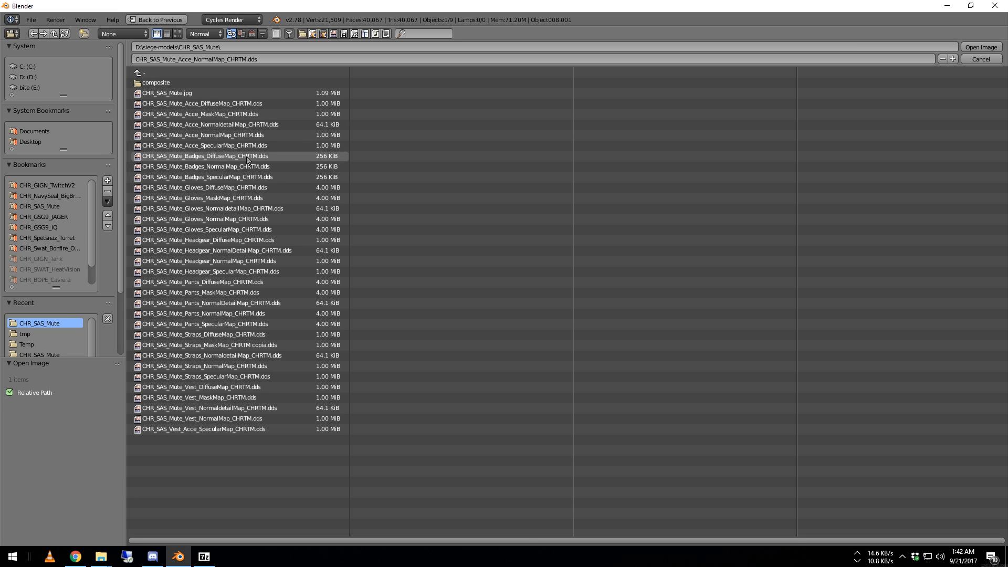
double_click(230, 167)
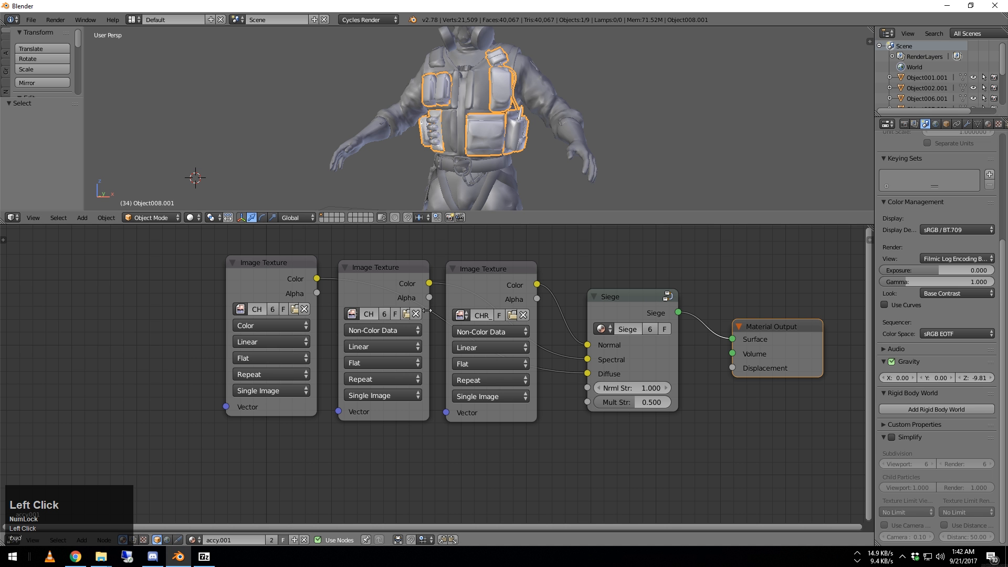
- Load CHR_SAS_Mute_Badges_SpecularMap_CHRTM.dds and CHR_SAS_Mute_Badges_DiffuseMap_CHRTM.dds into the Image Texture nodes feeding Spectral and Diffuse
left_click(406, 315)
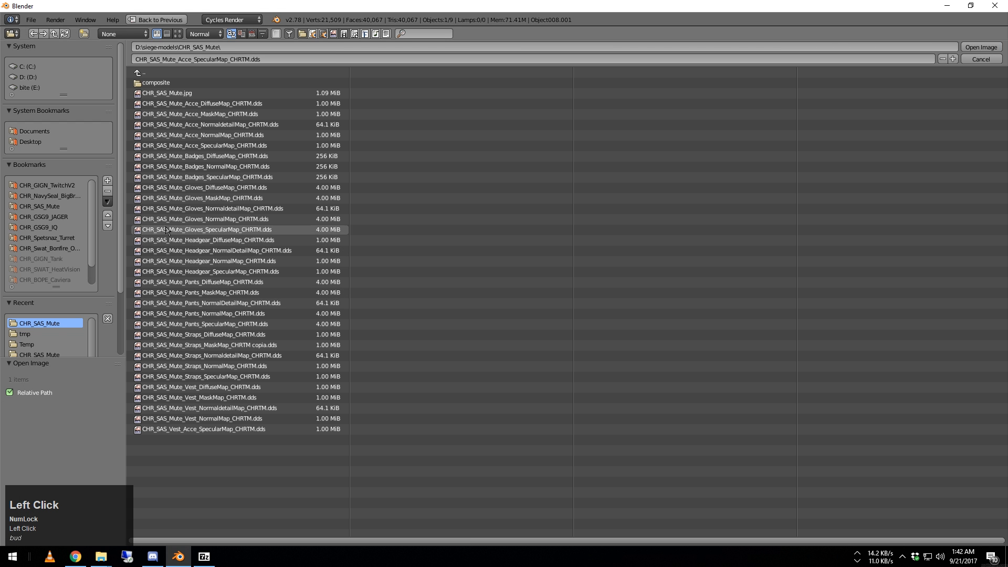
double_click(227, 179)
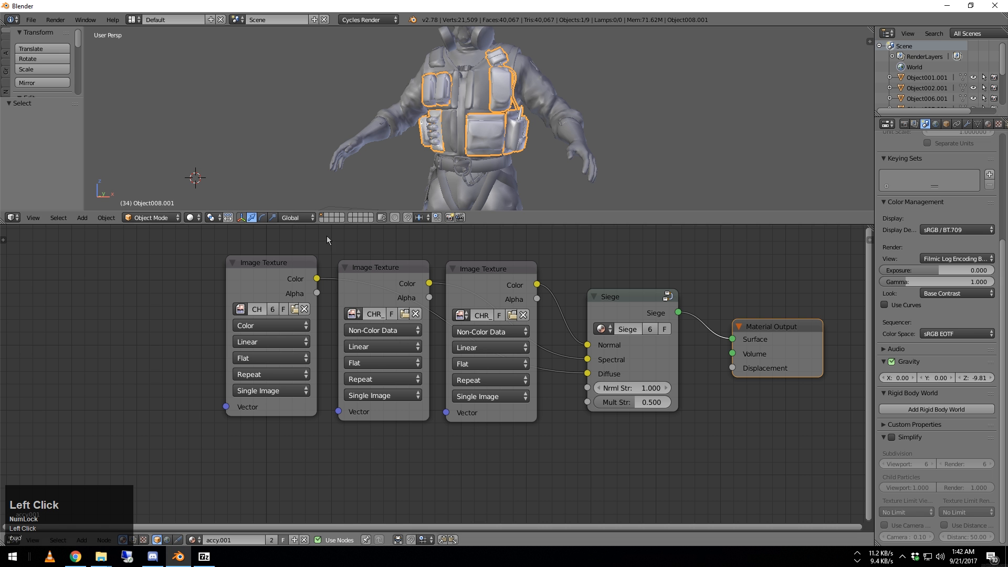
left_click(295, 311)
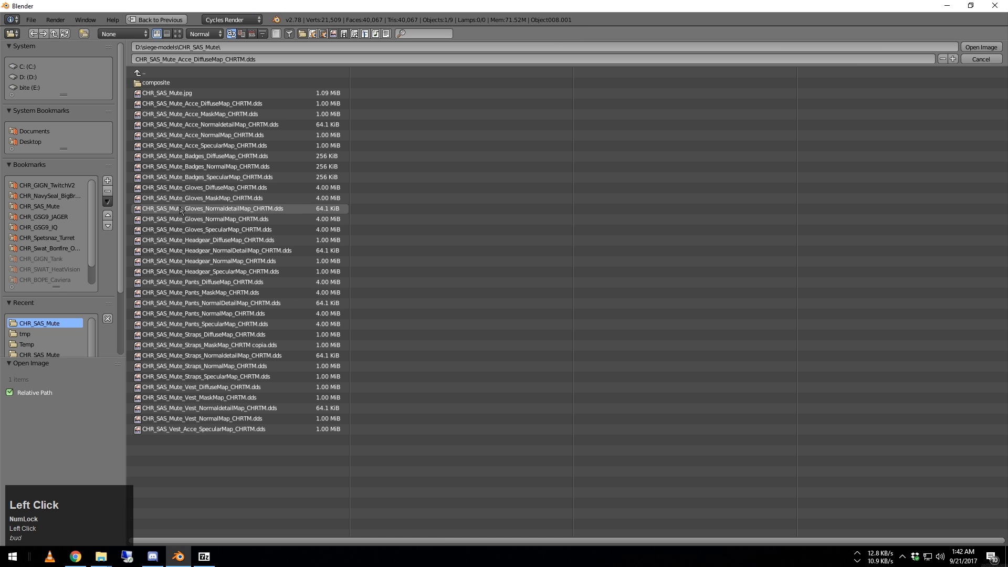
left_click(229, 159)
double_click(229, 160)
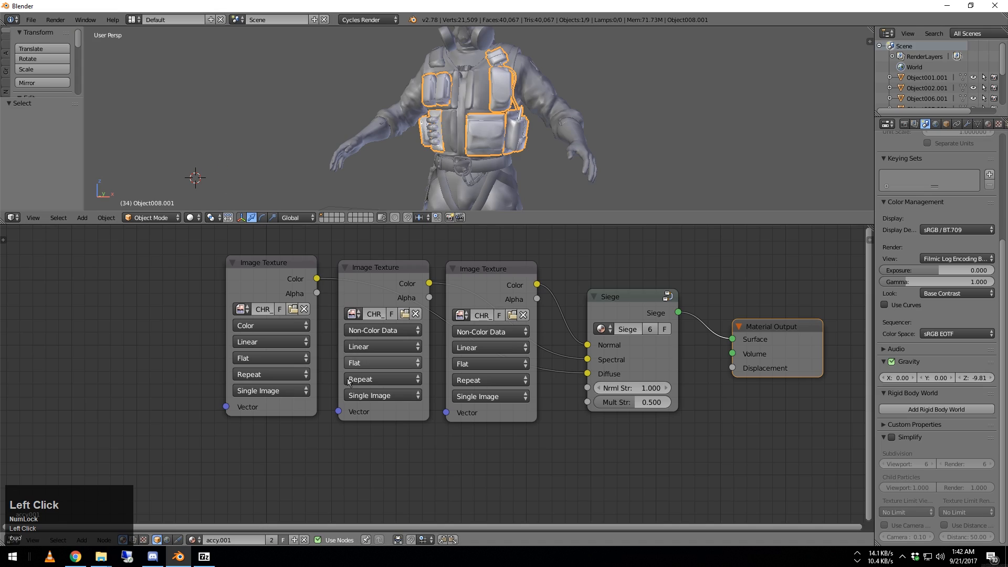
- Rename the accy.001 material as badges
left_click(254, 540)
type("badh")
key("BackSpace")
type("ges")
key("Return")
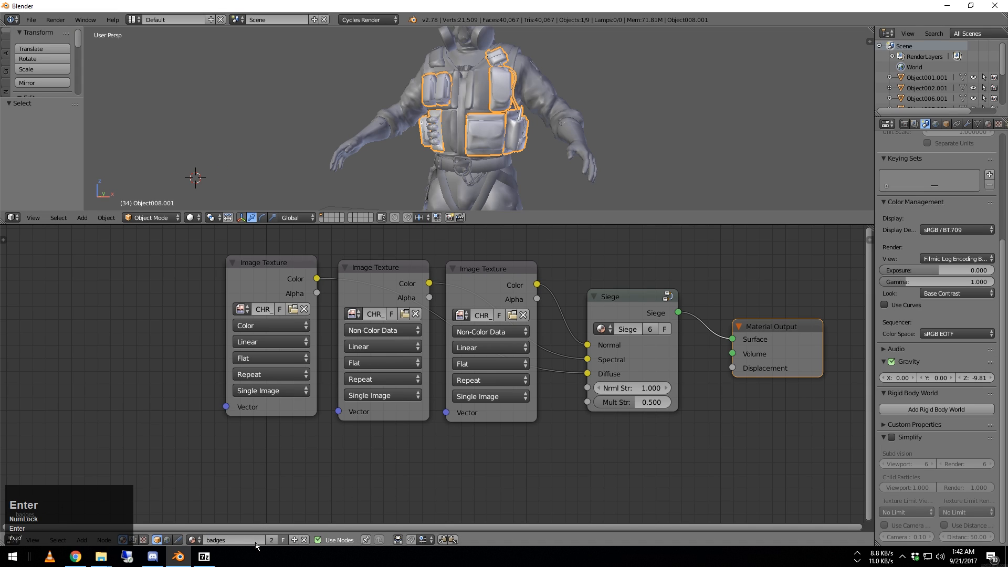
- Switch to accy.002 and load CHR_SAS_Mute_Gloves_NormalMap_CHRTM.dds and CHR_SAS_Mute_Gloves_SpecularMap_CHRTM.dds into the Image Texture nodes feeding Normal and Spectral
left_click(192, 539)
left_click(242, 446)
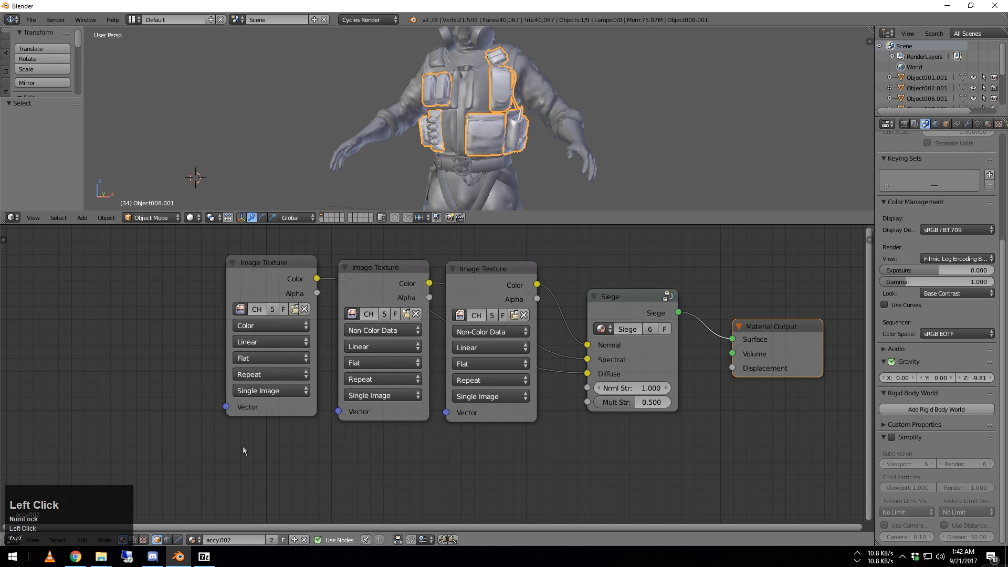
left_click(514, 314)
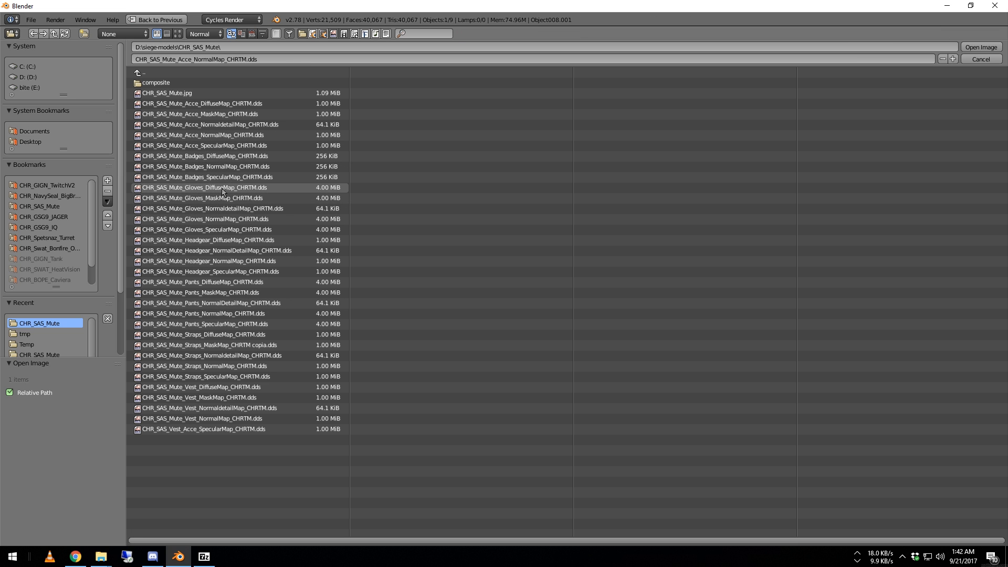
double_click(230, 221)
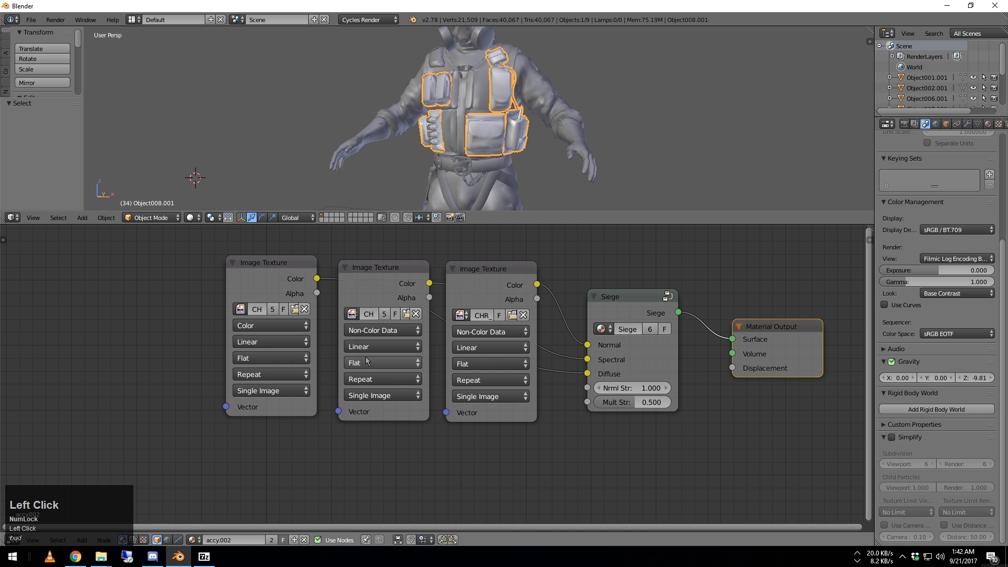
left_click(404, 314)
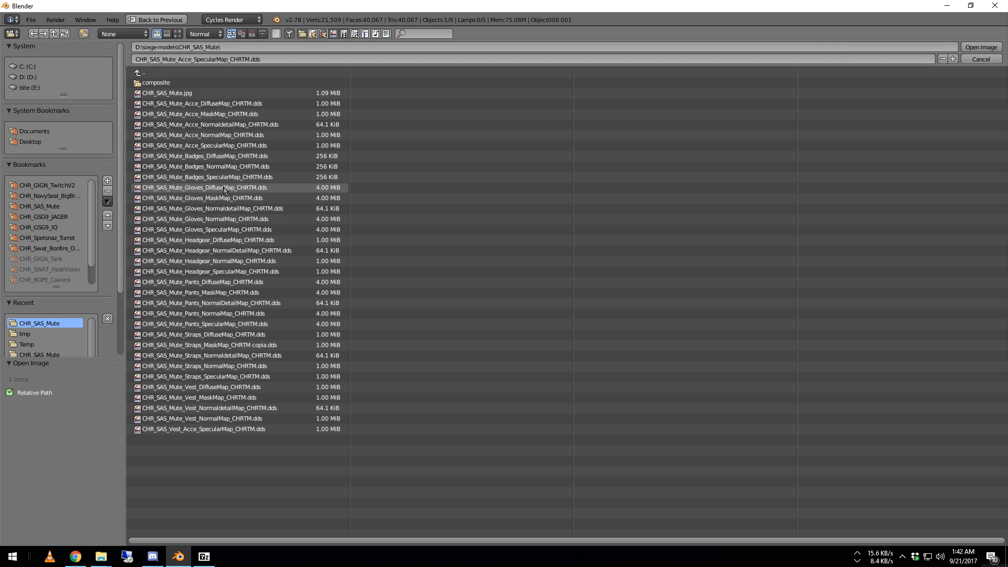
double_click(231, 232)
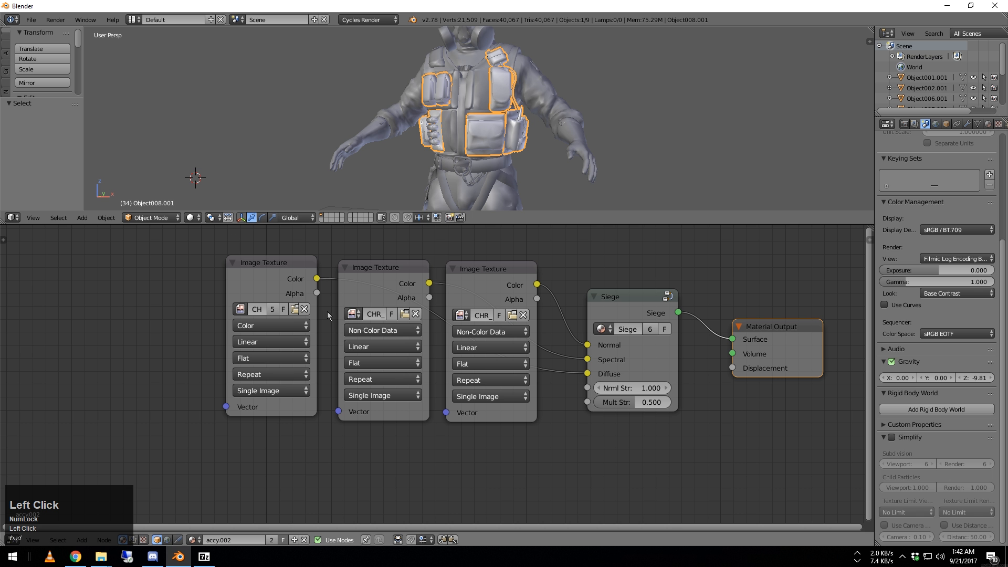
- Load CHR_SAS_Mute_Gloves_DiffuseMap_CHRTM.dds into the Image Texture node feeding Diffuse and rename the material gloves
left_click(296, 310)
double_click(209, 188)
type("gloves")
key("Return")
- Switch to accy.003 and load CHR_SAS_Mute_Headgear_NormalMap_CHRTM.dds and CHR_SAS_Mute_Headgear_SpecularMap_CHRTM.dds into the Image Texture nodes feeding Normal and Spectral
left_click(193, 540)
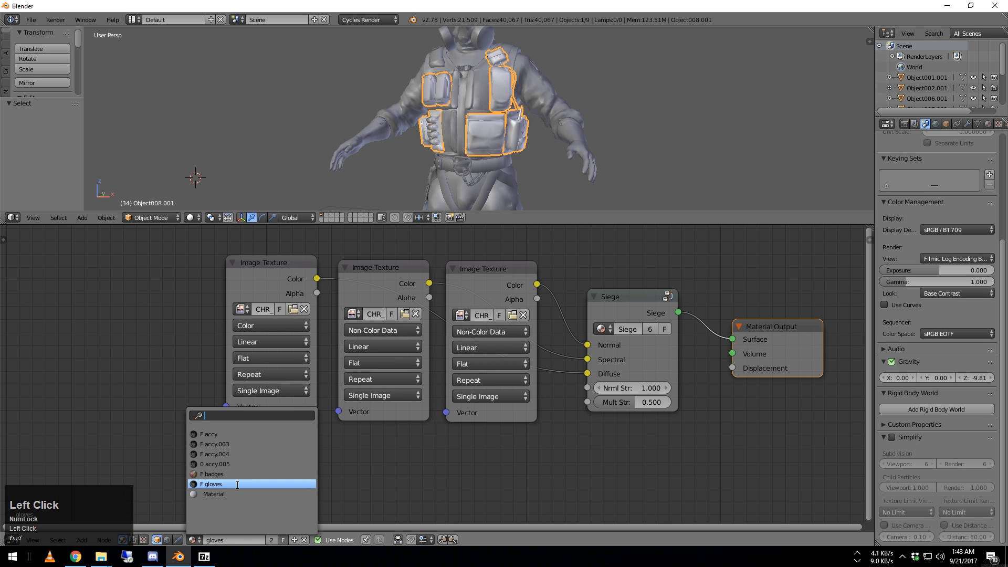
left_click(242, 444)
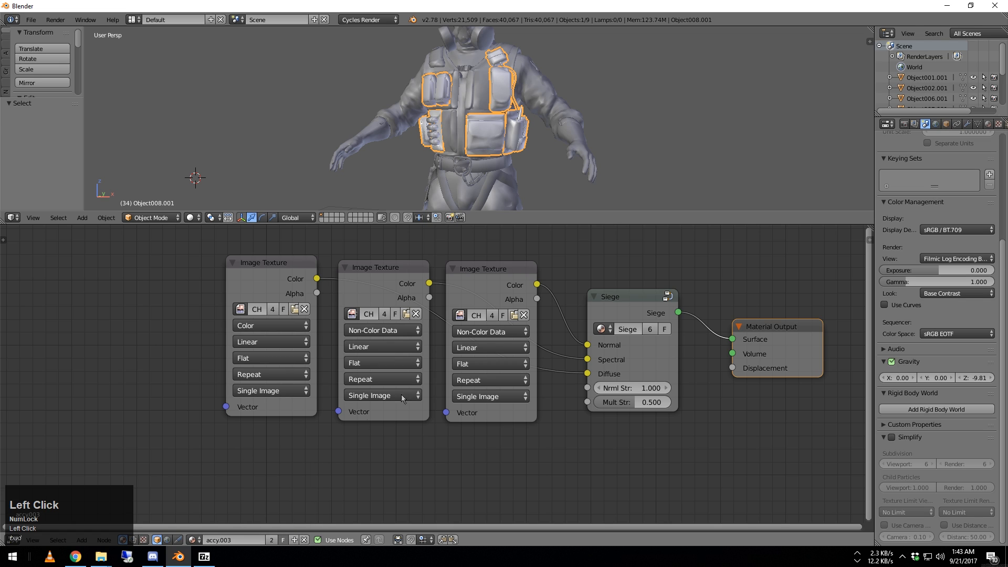
left_click(514, 314)
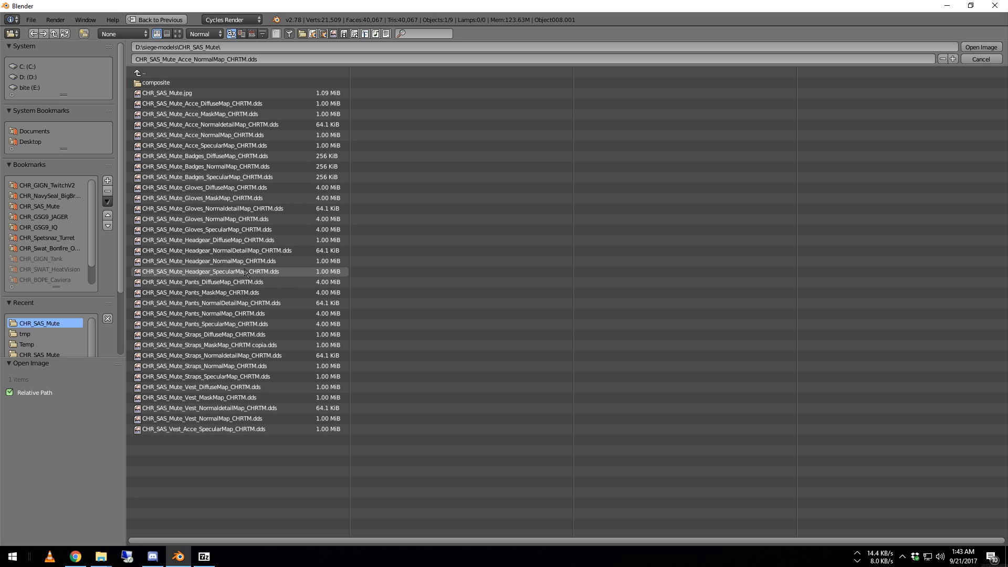
left_click(245, 251)
double_click(243, 261)
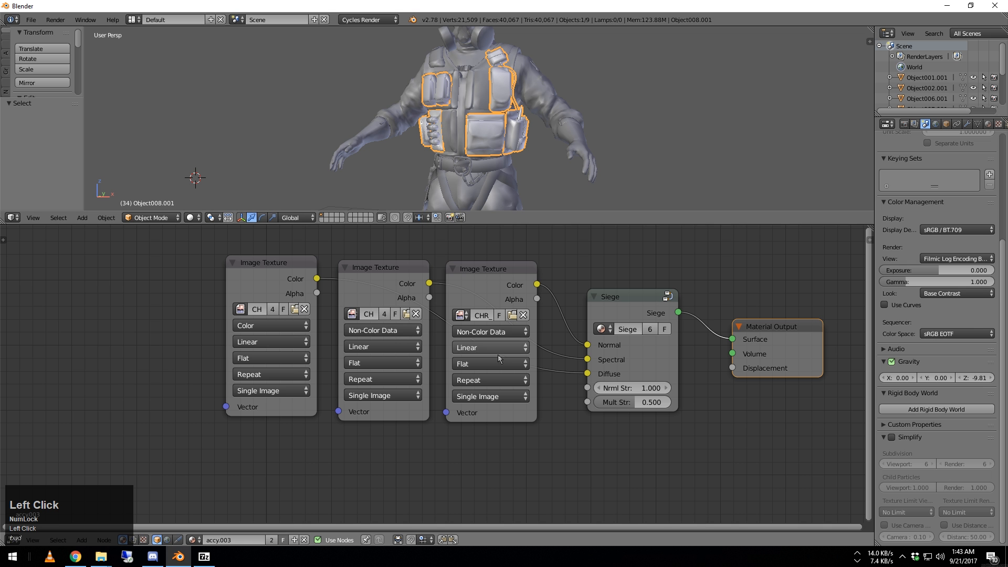
left_click(406, 313)
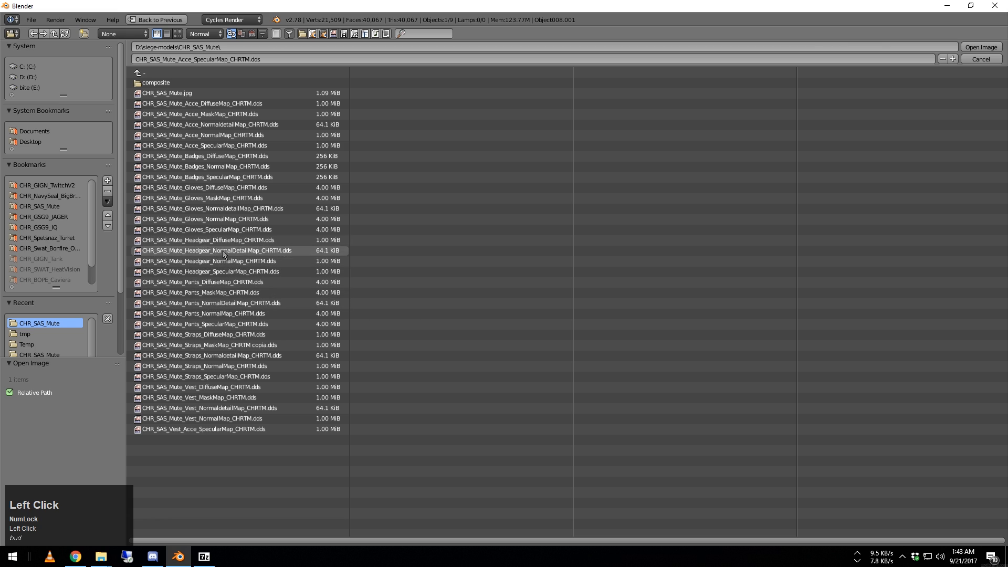
double_click(227, 272)
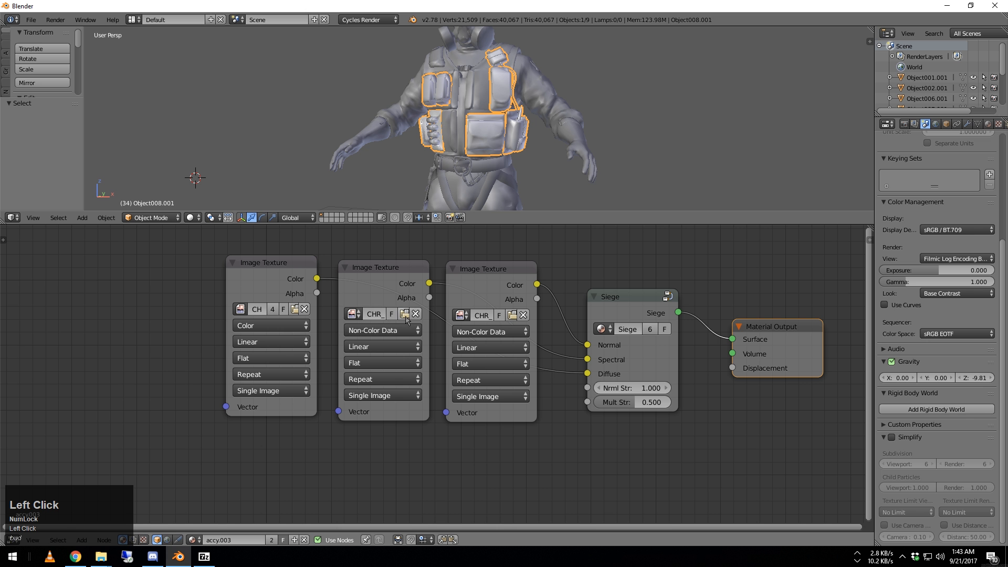
- Load CHR_SAS_Mute_Headgear_DiffuseMap_CHRTM.dds into the Image Texture node feeding Diffuse and rename the material headgear
left_click(295, 310)
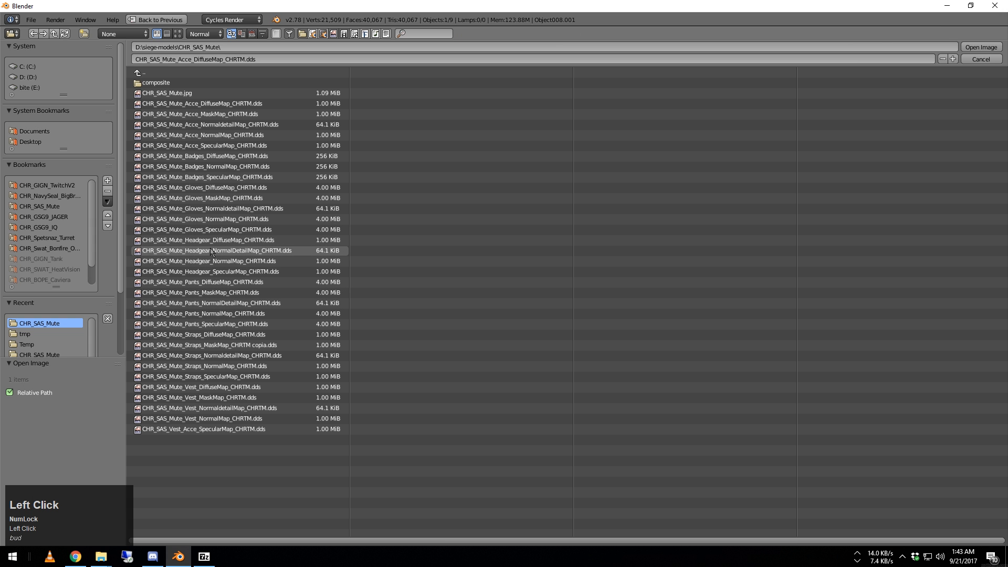
double_click(226, 240)
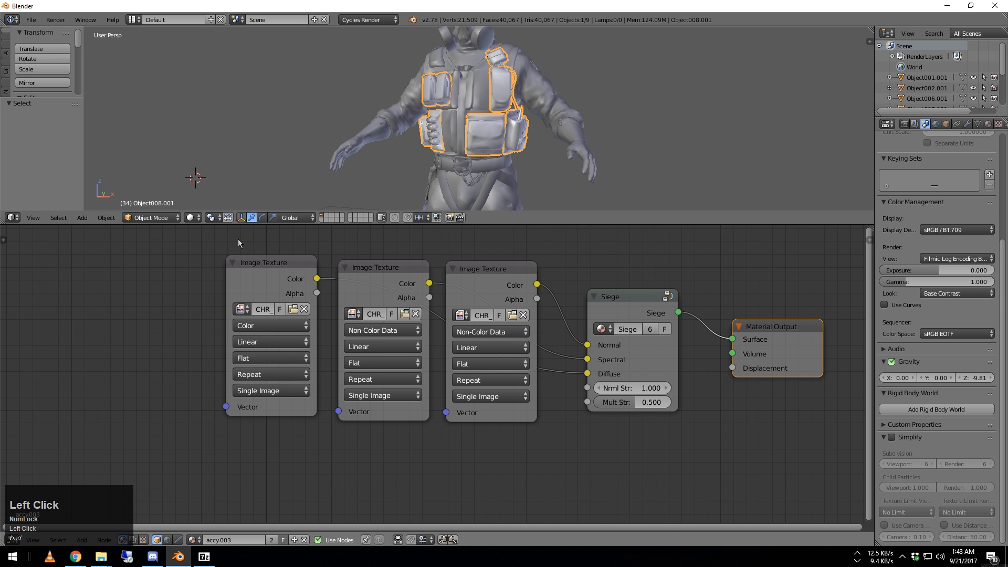
left_click(231, 540)
type("he")
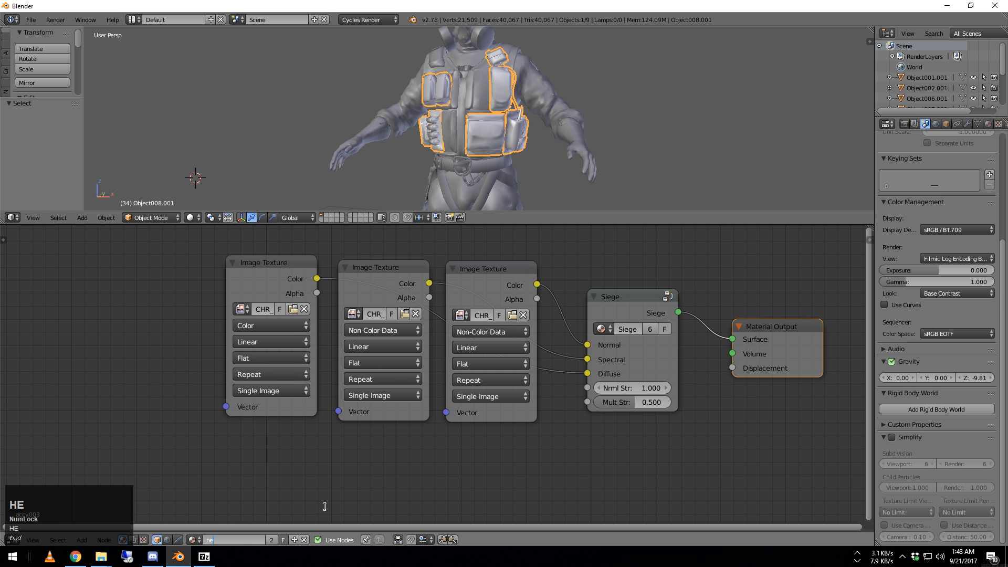
type("adgear")
key("Return")
- Switch to accy.005 and load CHR_SAS_Mute_Pants_NormalMap_CHRTM.dds and CHR_SAS_Mute_Pants_SpecularMap_CHRTM.dds into the Image Texture nodes feeding Normal and Spectral
left_click(190, 538)
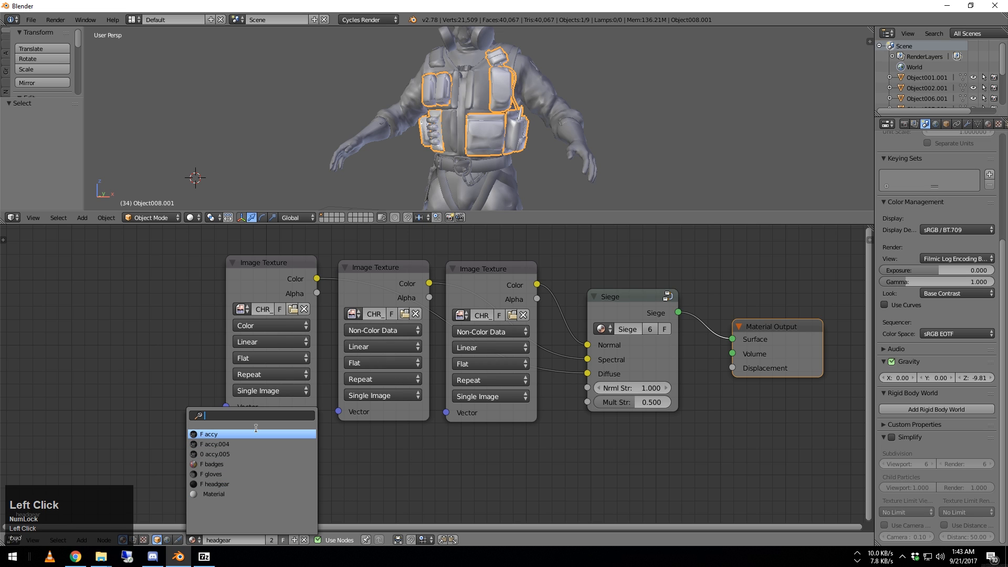
left_click(220, 454)
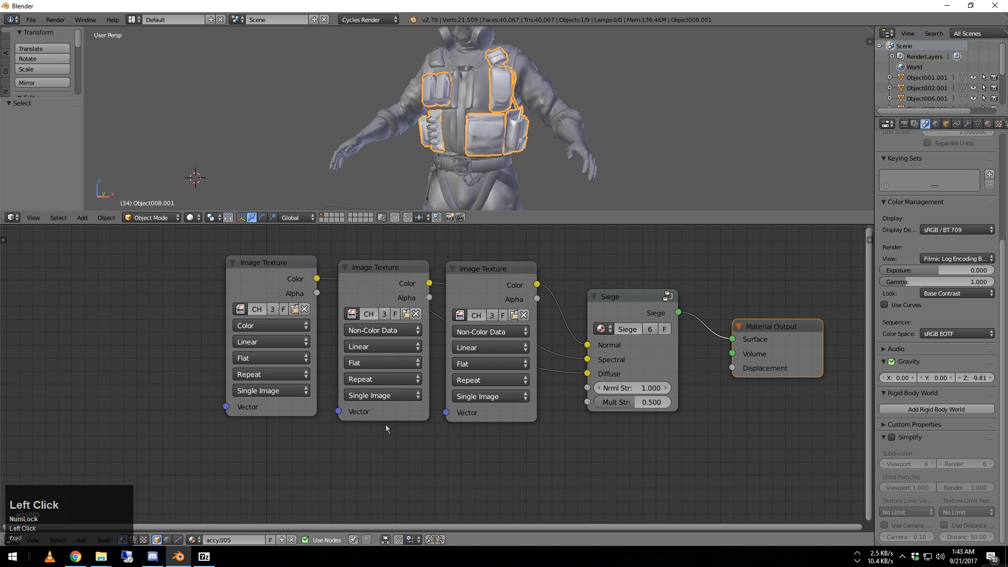
left_click(514, 315)
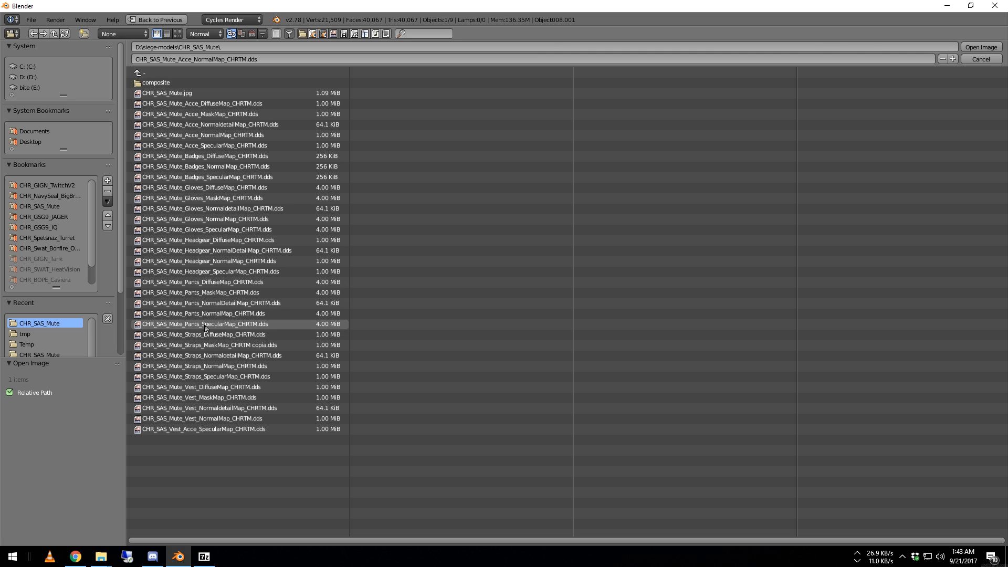
double_click(225, 316)
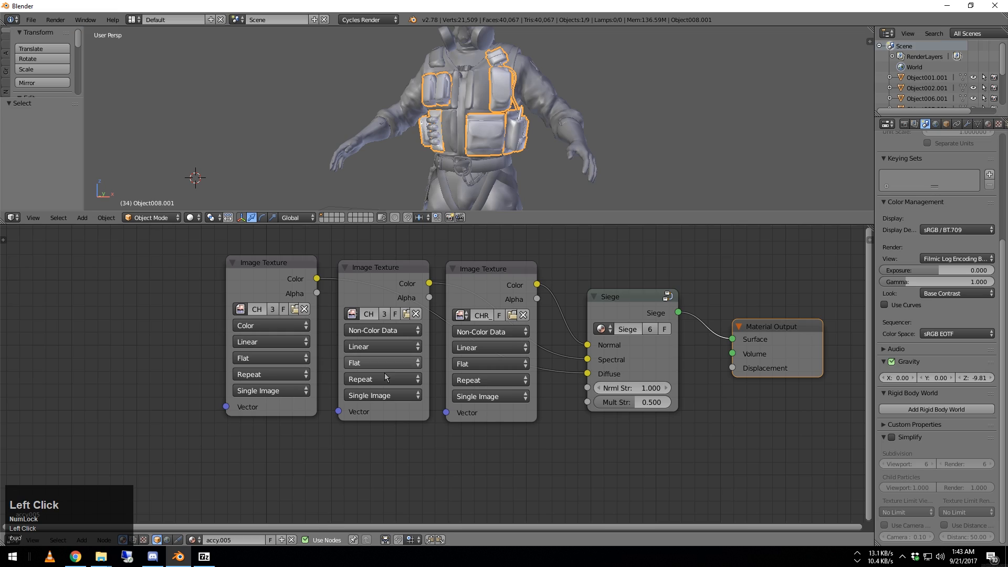
left_click(405, 314)
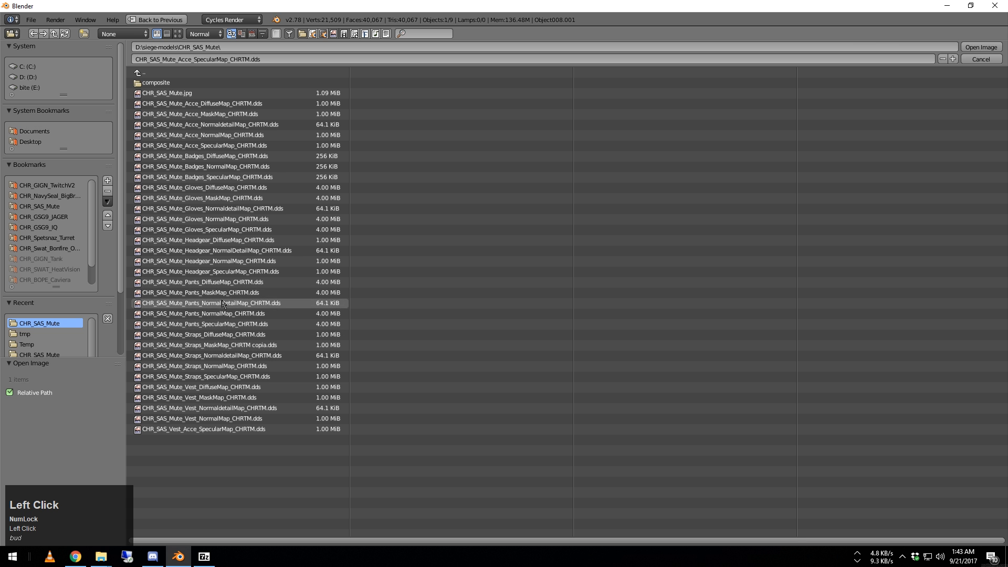
double_click(231, 326)
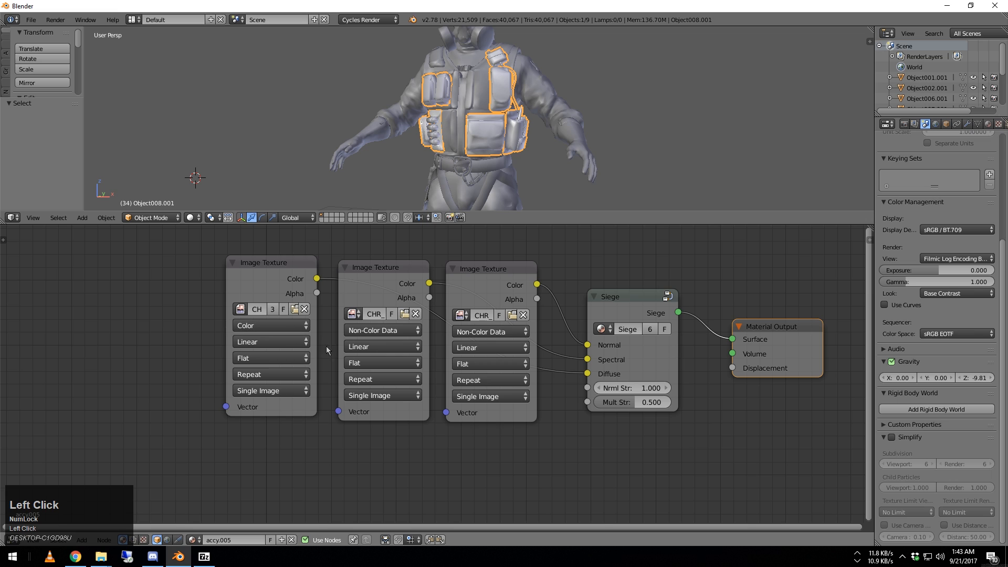
- Load CHR_SAS_Mute_Pants_DiffuseMap_CHRTM.dds into the Image Texture node feeding Diffuse and rename the material pants
left_click(294, 309)
double_click(211, 285)
left_click(228, 539)
type("pants")
key("Return")
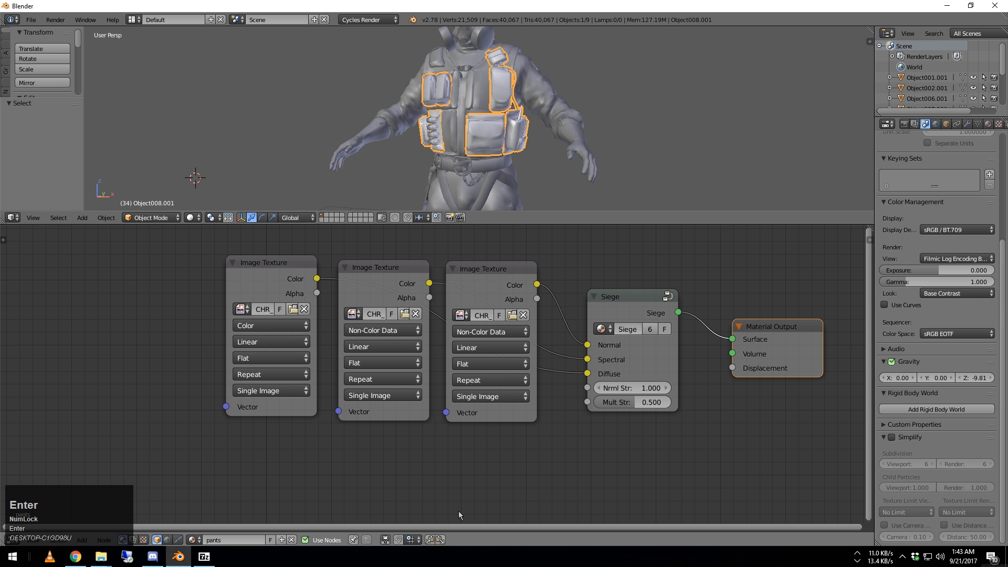
left_click(406, 467)
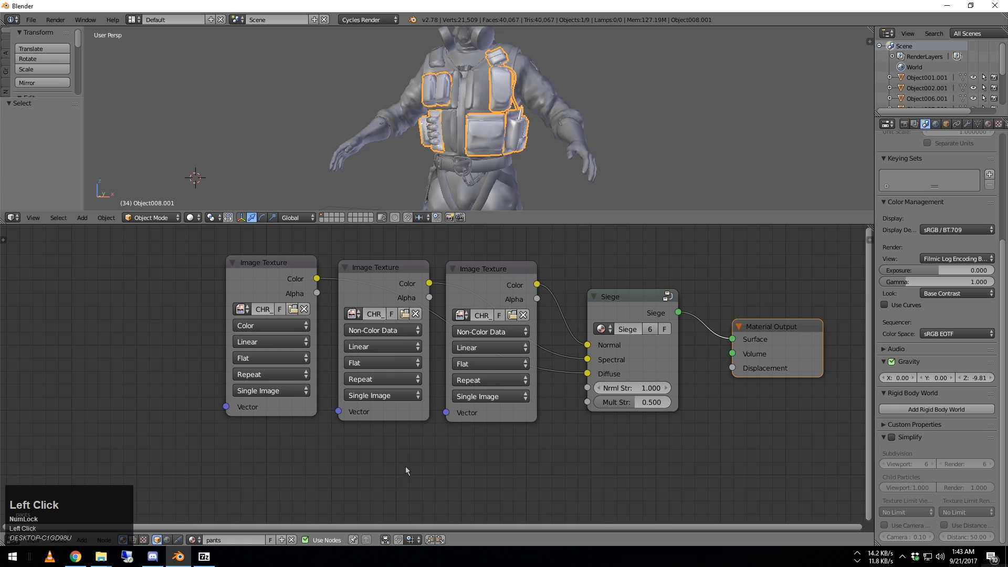
- Switch to accy.004 and load the CHR_SAS_Mute_Straps normal, specular and diffuse maps into the Image Texture nodes feeding Normal, Spectral and Diffuse
left_click(193, 540)
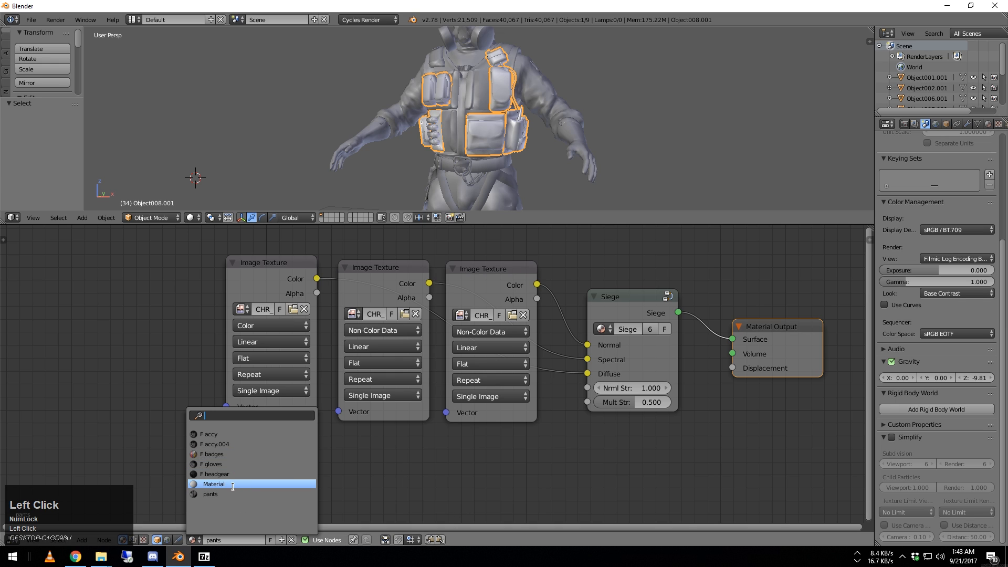
left_click(229, 444)
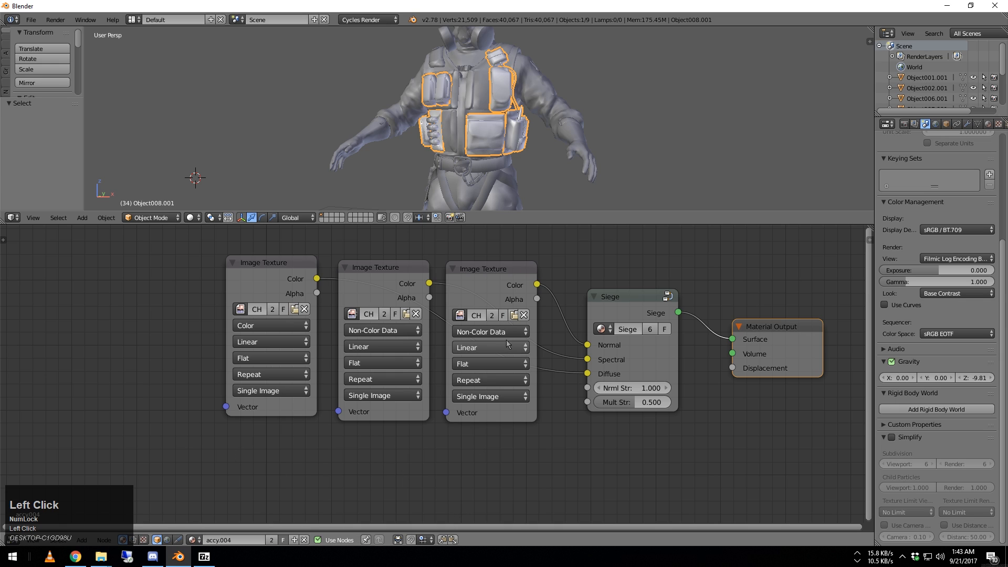
left_click(514, 314)
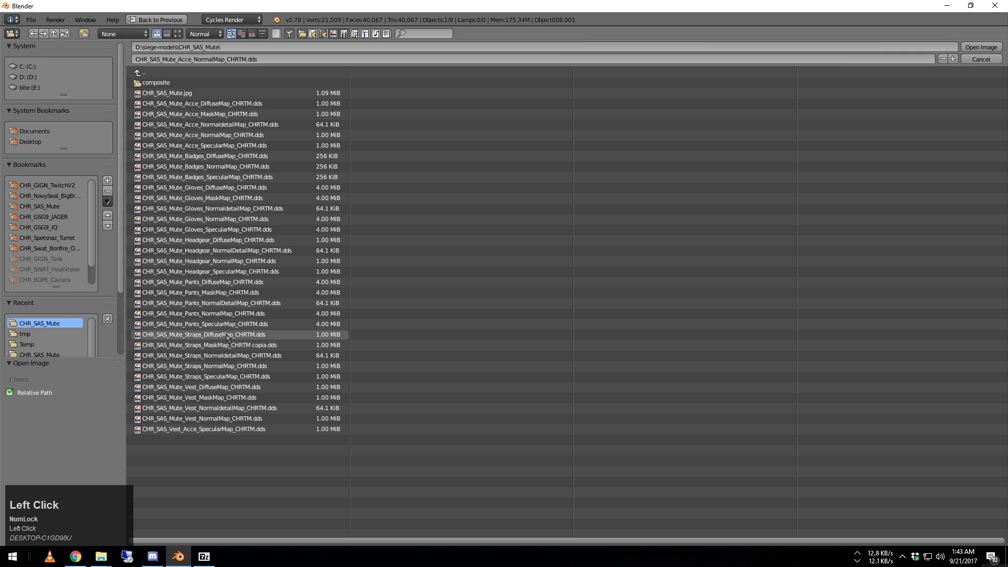
double_click(235, 366)
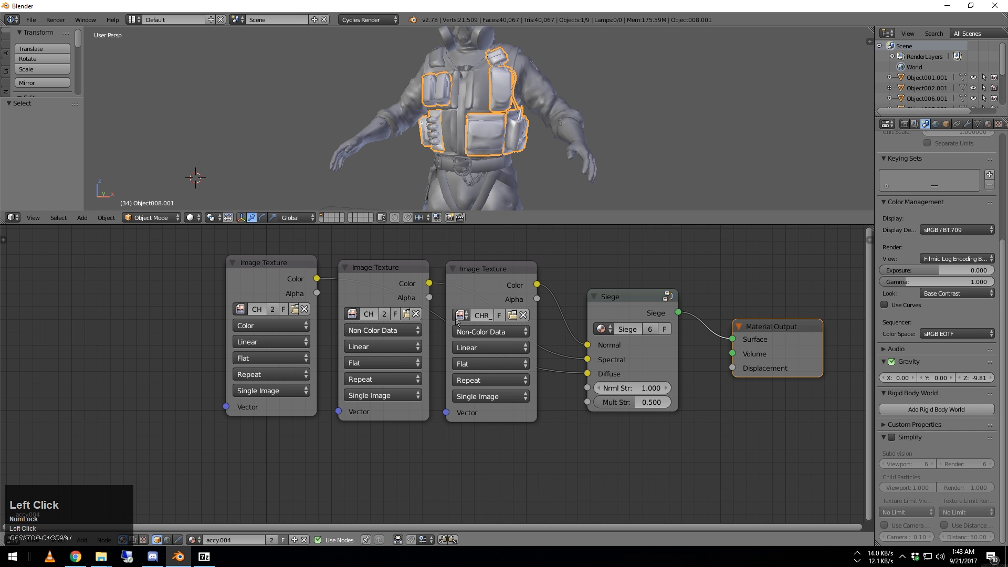
left_click(407, 314)
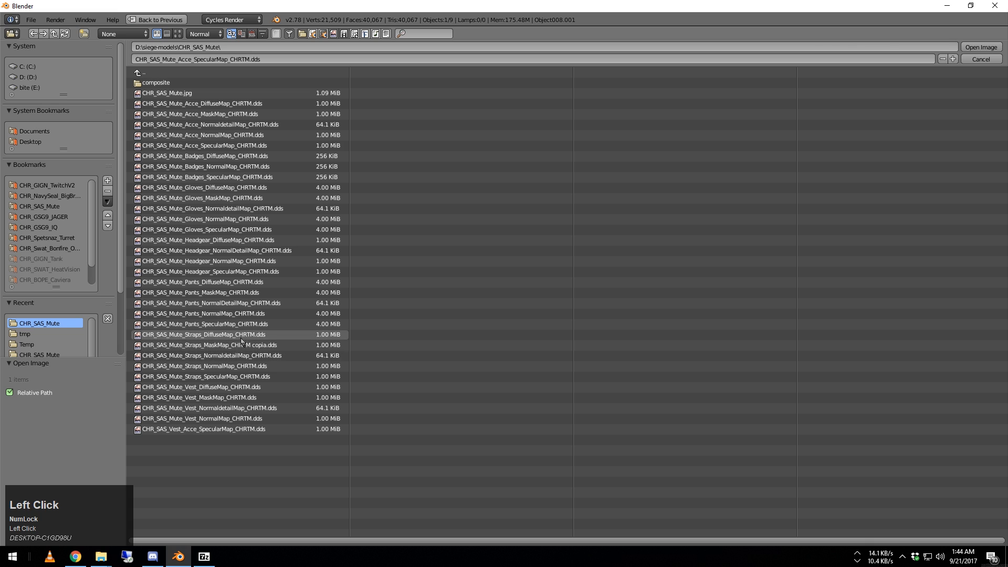
double_click(232, 386)
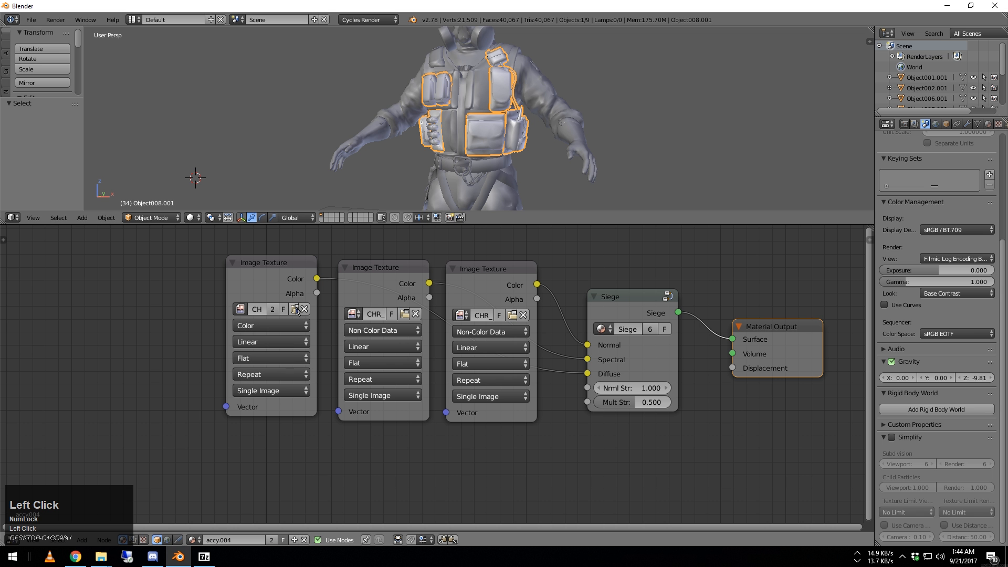
left_click(295, 309)
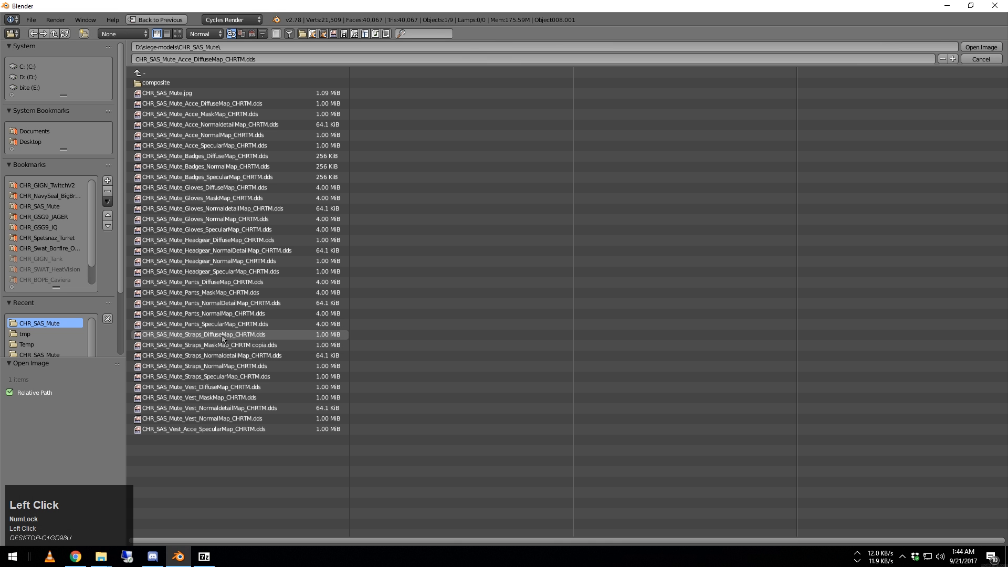
double_click(225, 336)
- Rename the accy.004 material as straps and turn off its fake user
left_click(232, 540)
type("straps")
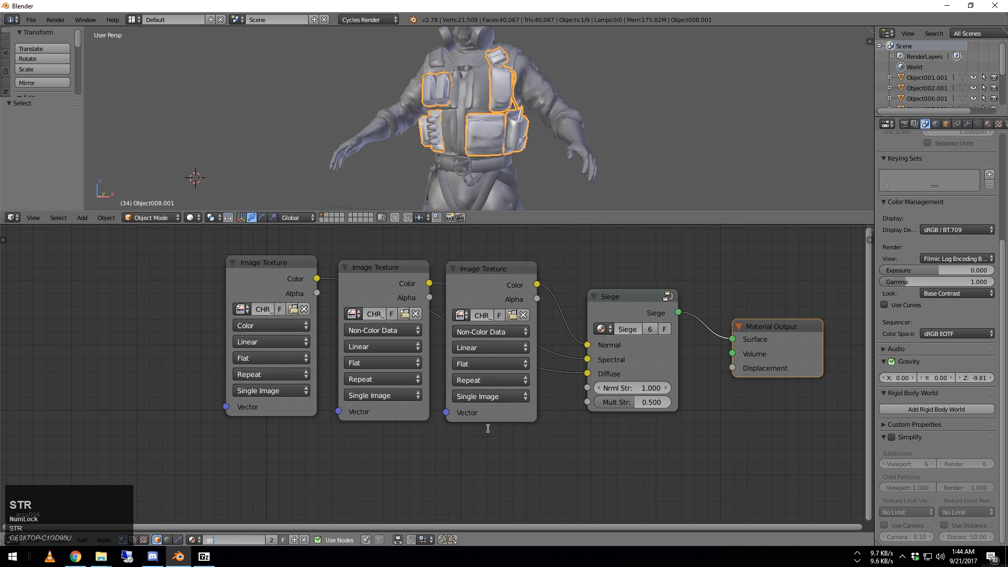
key("Return")
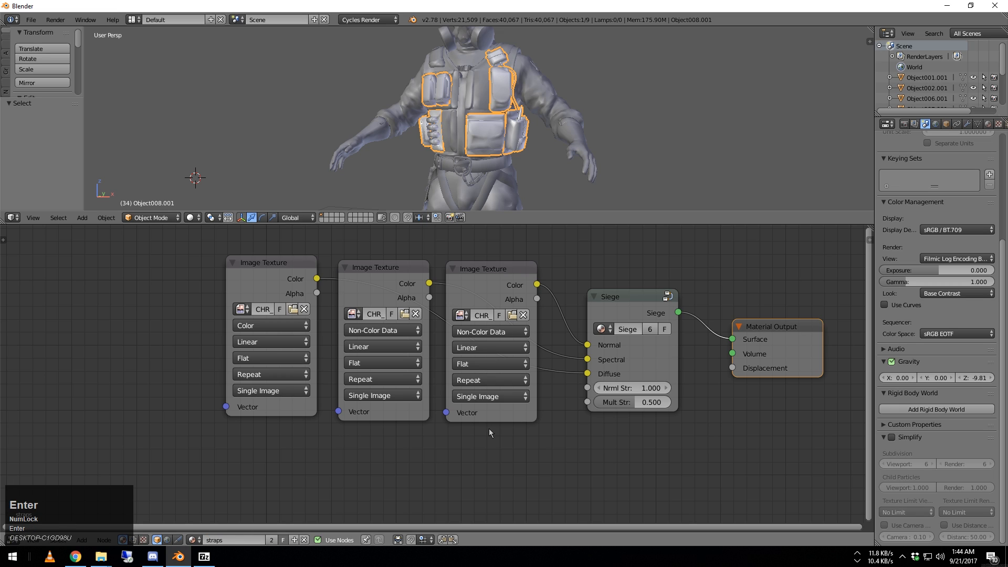
left_click(282, 541)
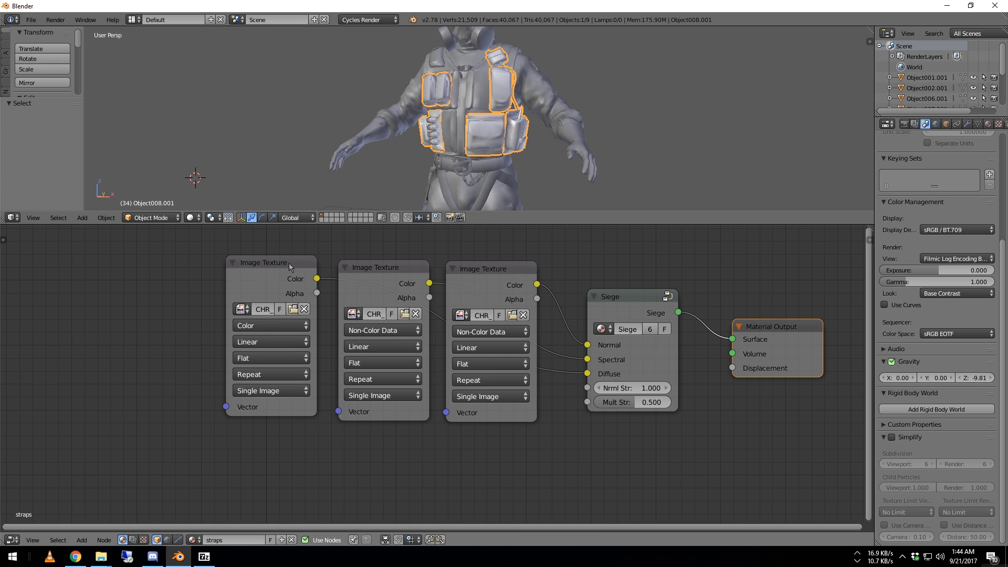
left_click_drag(288, 263, 293, 279)
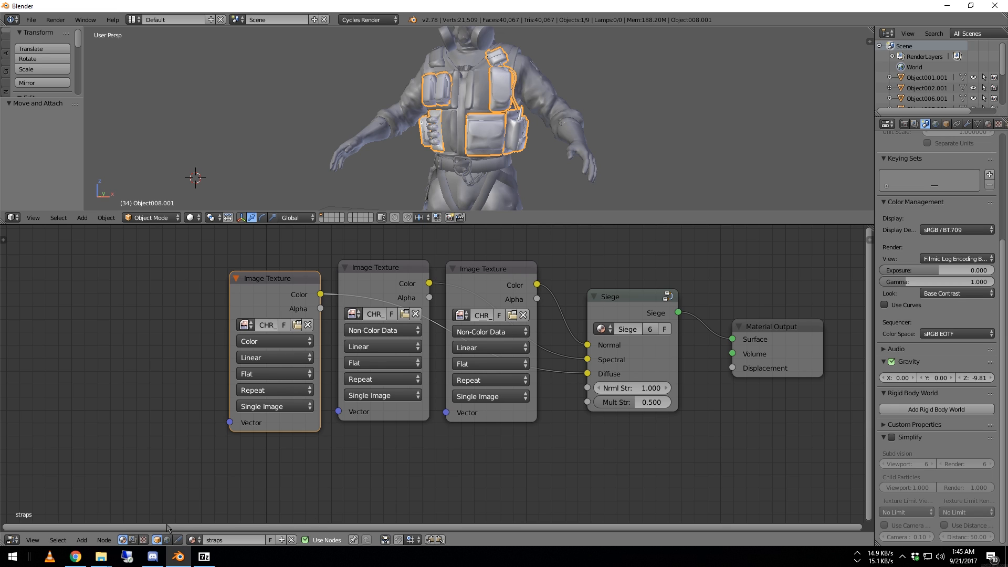
- Switch to the badges material, make a single-user copy of it and turn on the copy's fake user
left_click(189, 541)
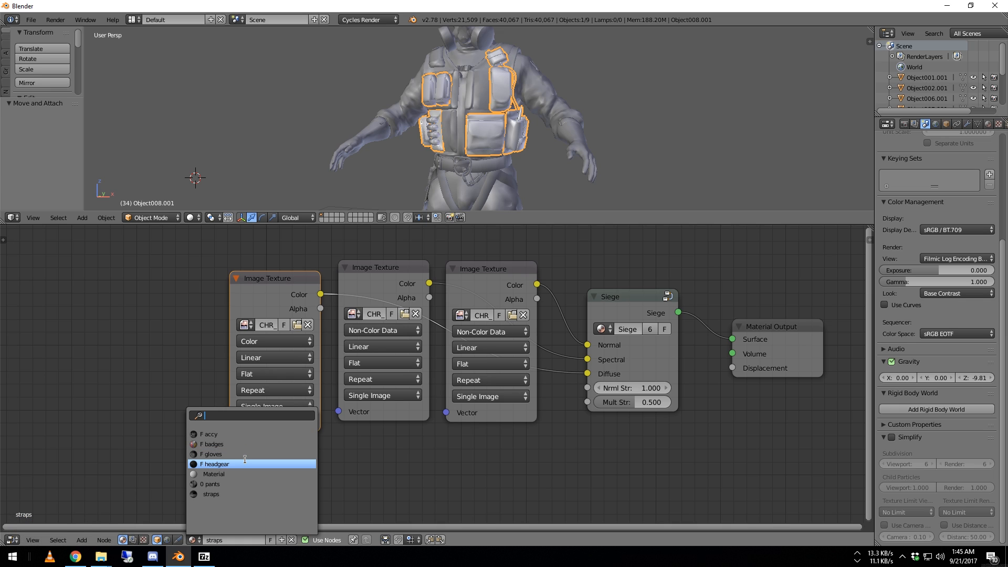
left_click(221, 445)
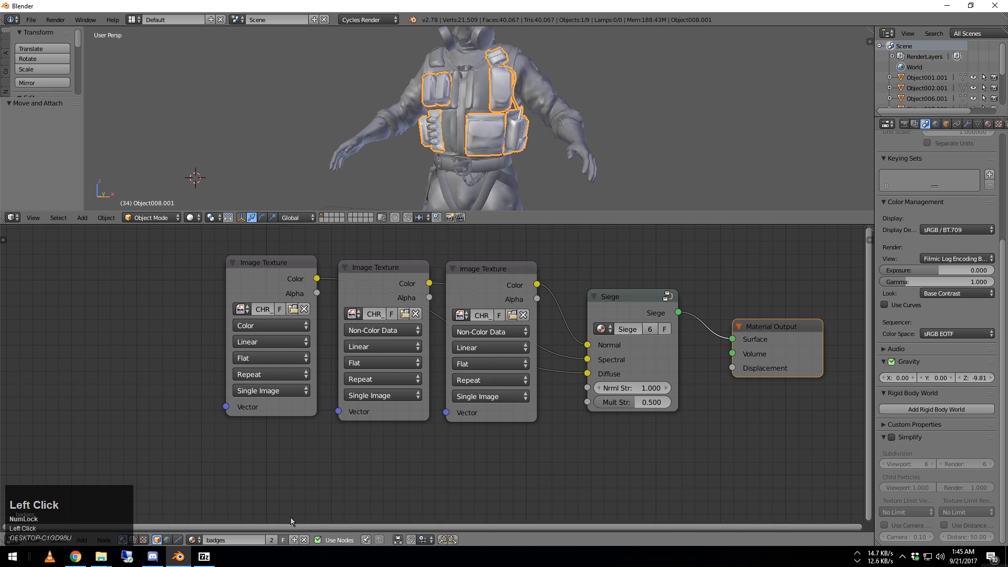
left_click(271, 540)
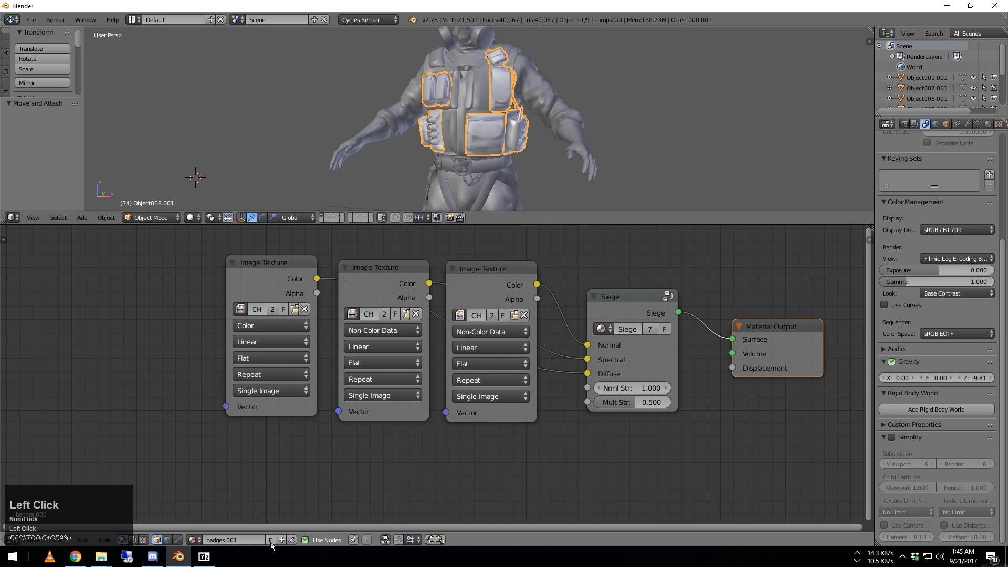
left_click(244, 538)
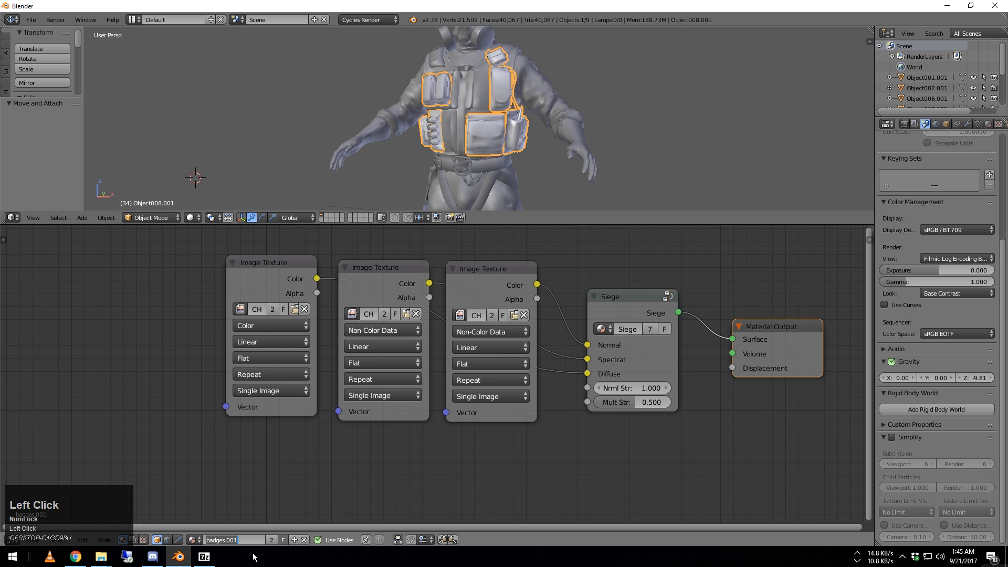
- Load CHR_SAS_Mute_Vest_NormalMap_CHRTM.dds and CHR_SAS_Vest_Acce_SpecularMap_CHRTM.dds into the Image Texture nodes feeding Normal and Spectral
left_click(512, 315)
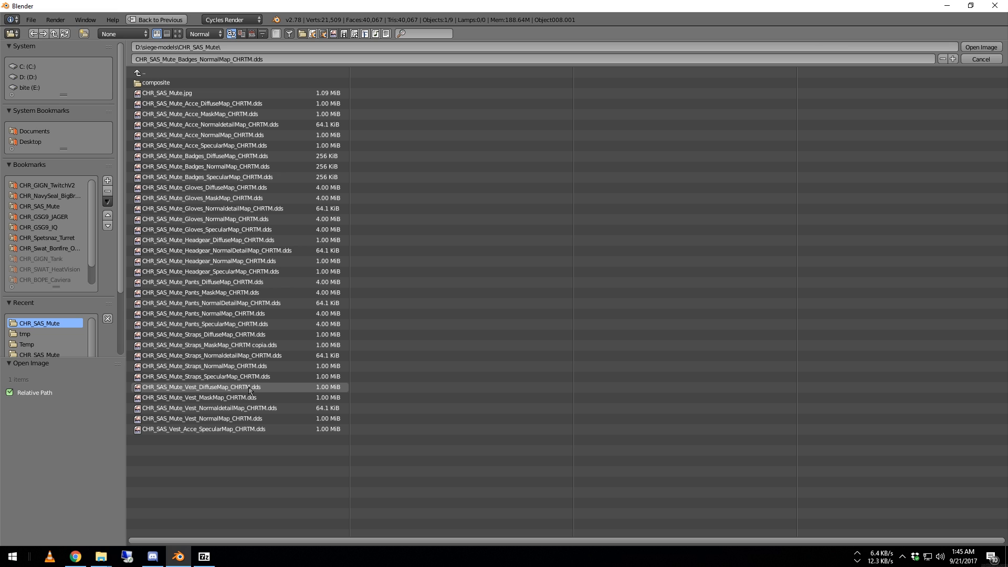
double_click(220, 418)
left_click(404, 313)
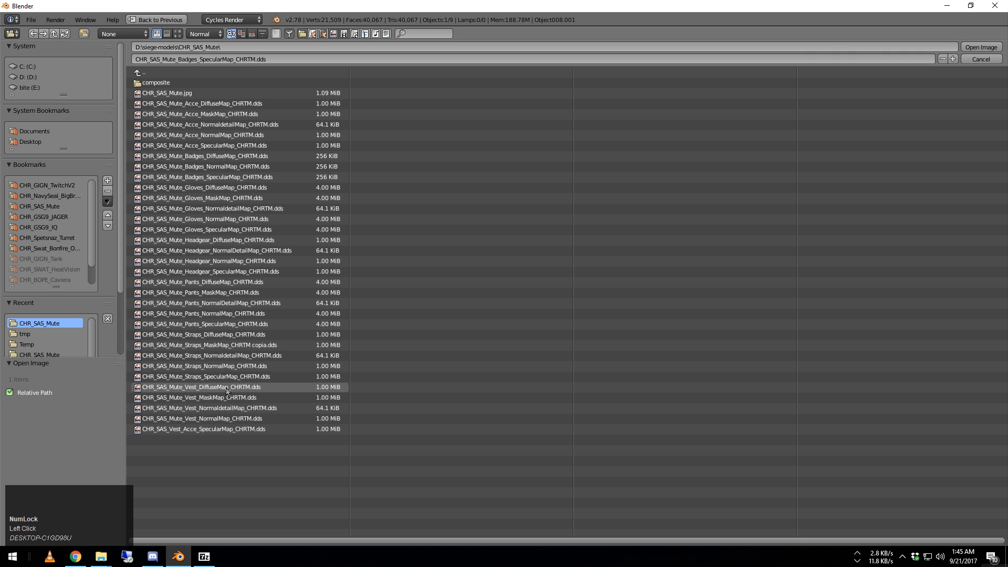
double_click(229, 429)
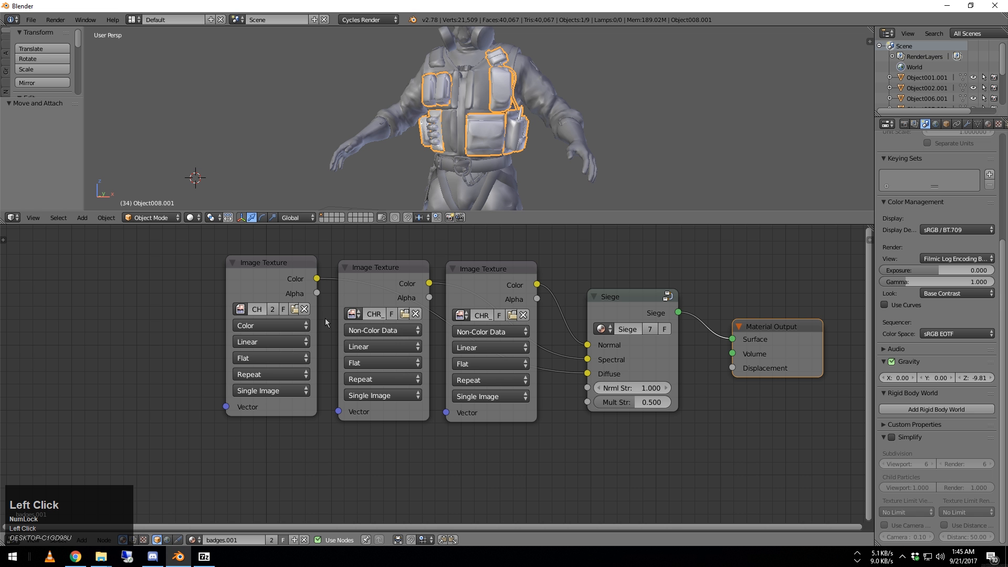
- Load CHR_SAS_Mute_Vest_DiffuseMap_CHRTM.dds into the Image Texture node feeding Diffuse and check which file the Spectral node uses
left_click(295, 309)
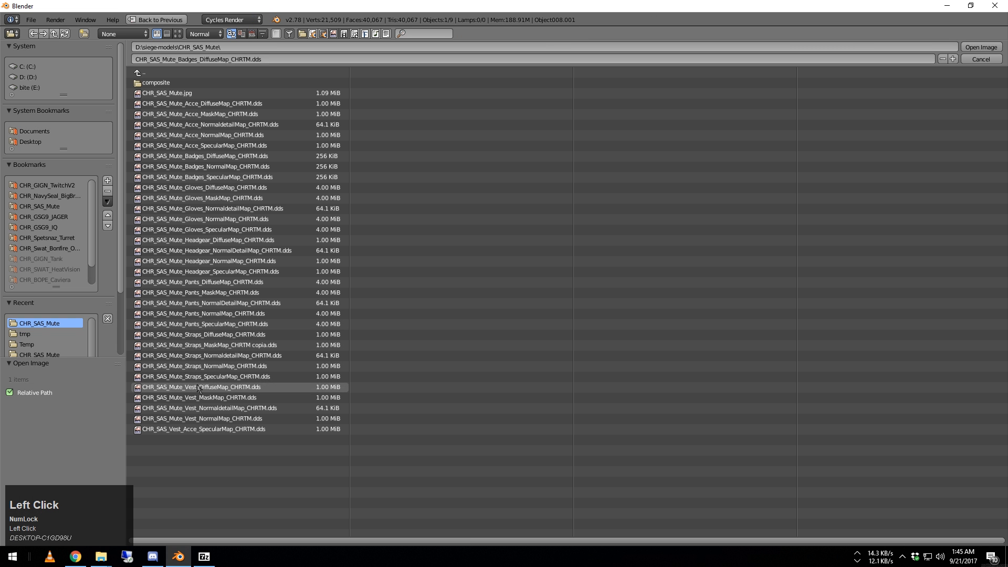
double_click(225, 389)
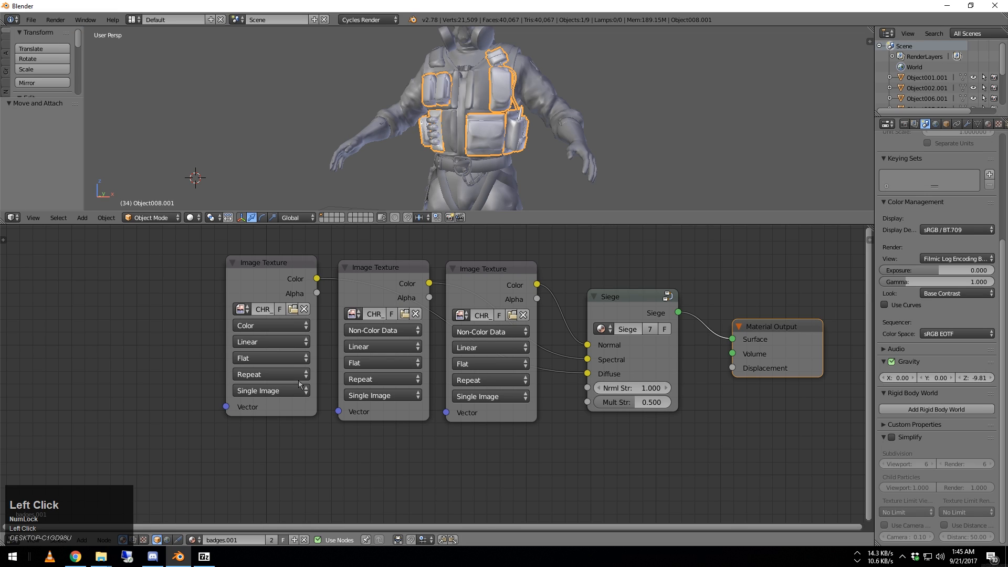
left_click(404, 314)
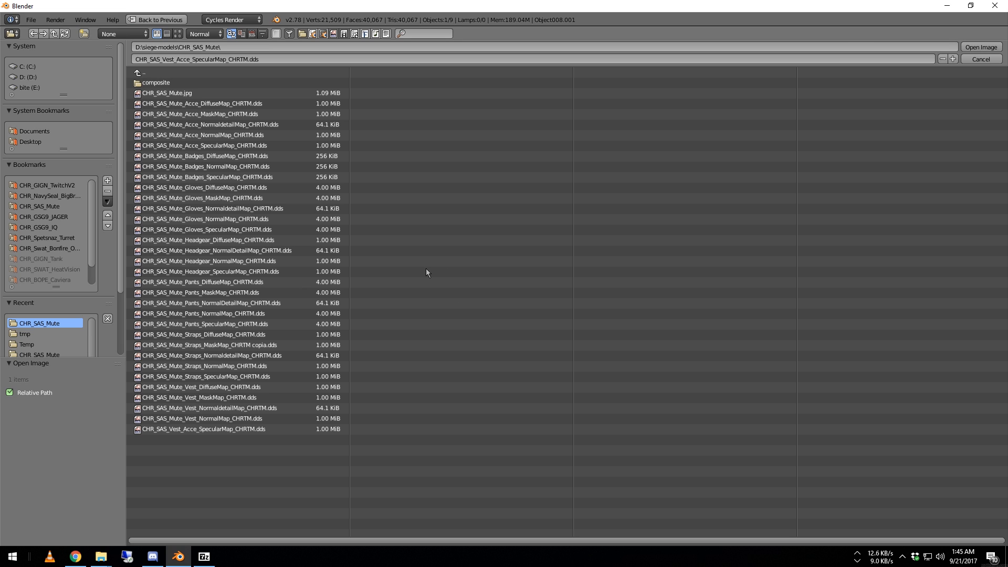
left_click(981, 58)
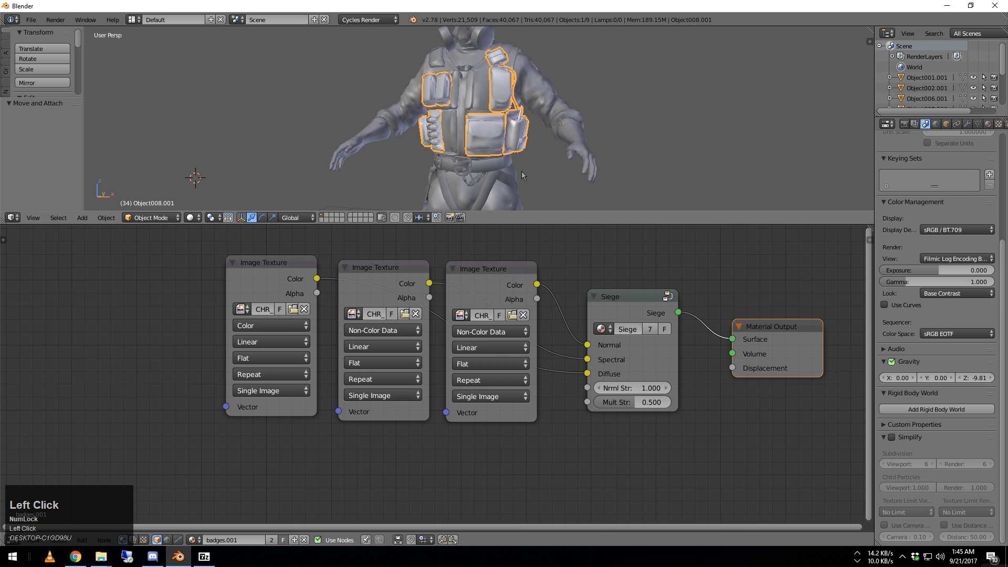
- Enlarge the 3D view over the node editor and set its viewport shading to Material
scroll(555, 185, "down", 3)
scroll(556, 183, "up", 3)
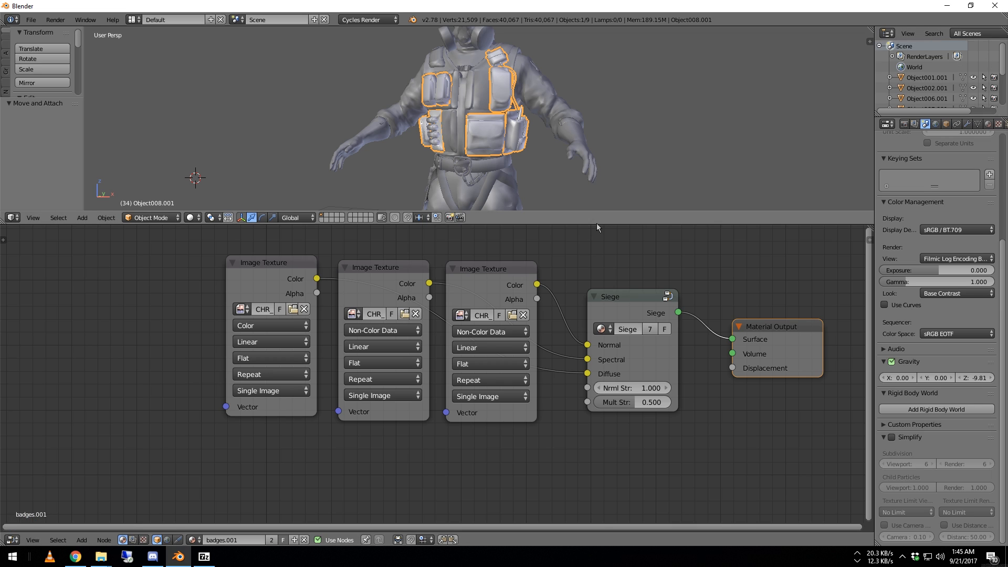
left_click_drag(596, 225, 584, 511)
middle_click_drag(537, 339, 504, 335)
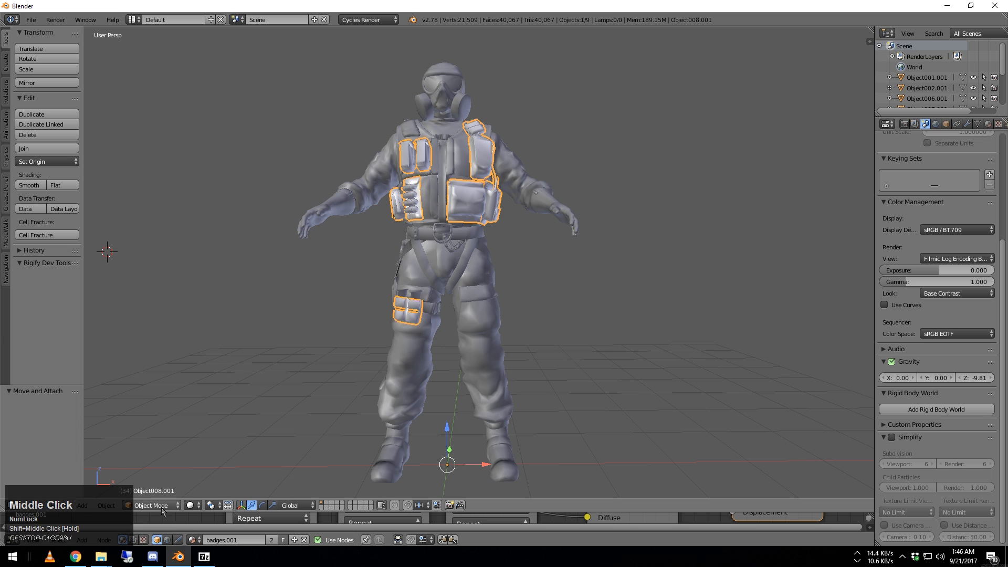
left_click(192, 505)
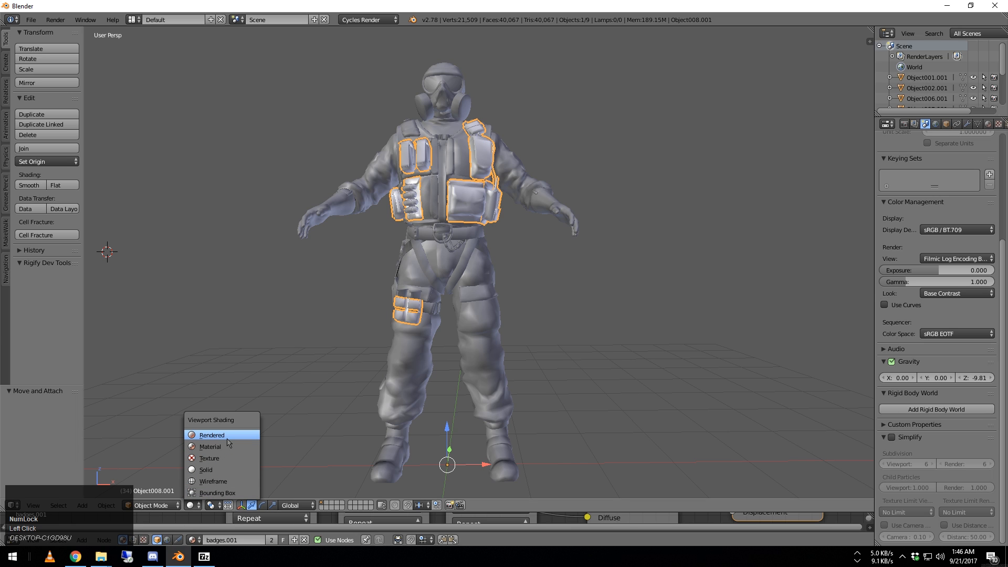
left_click(210, 447)
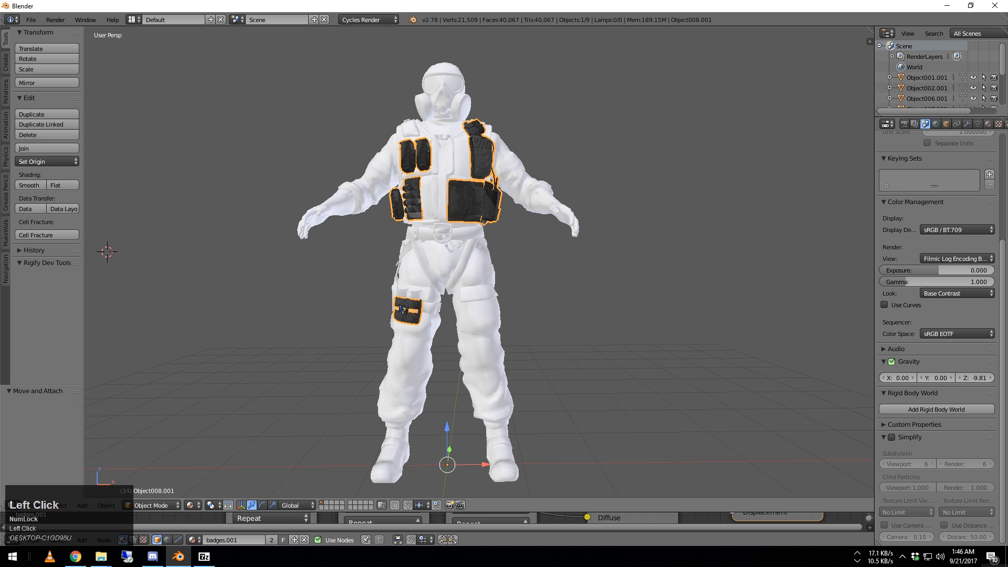
- Fly around the figure's chest to examine how the texture sits on the vest pouches
scroll(440, 250, "up", 3)
scroll(439, 250, "down", 3)
middle_click_drag(430, 128, 448, 260, "shift")
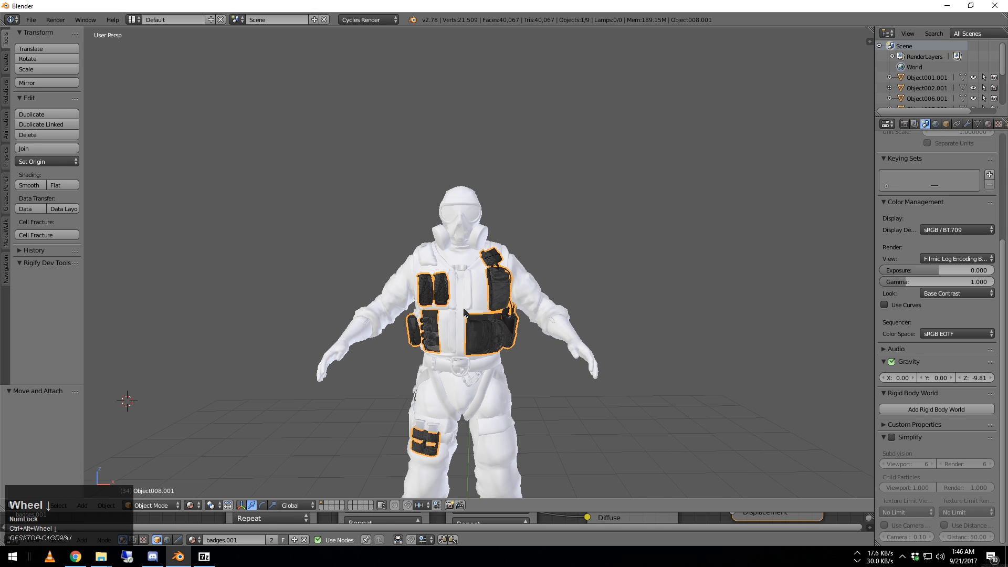
key("shift+f")
key("w")
key("w")
key("w")
key("w")
key("w")
key("w")
key("w")
key("w")
key("w")
key("w")
key("w")
key("w")
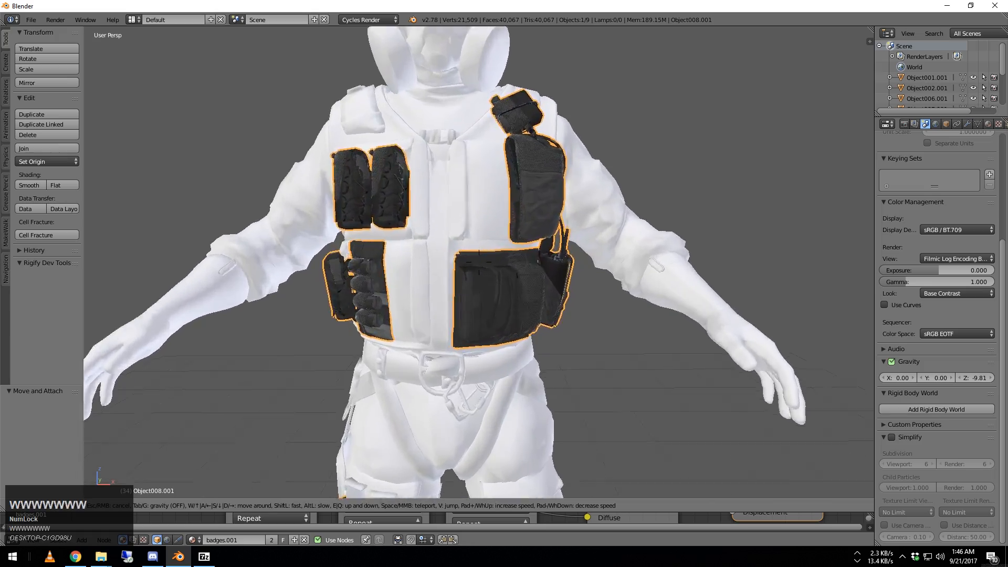
key("s")
key("a")
key("w")
key("a")
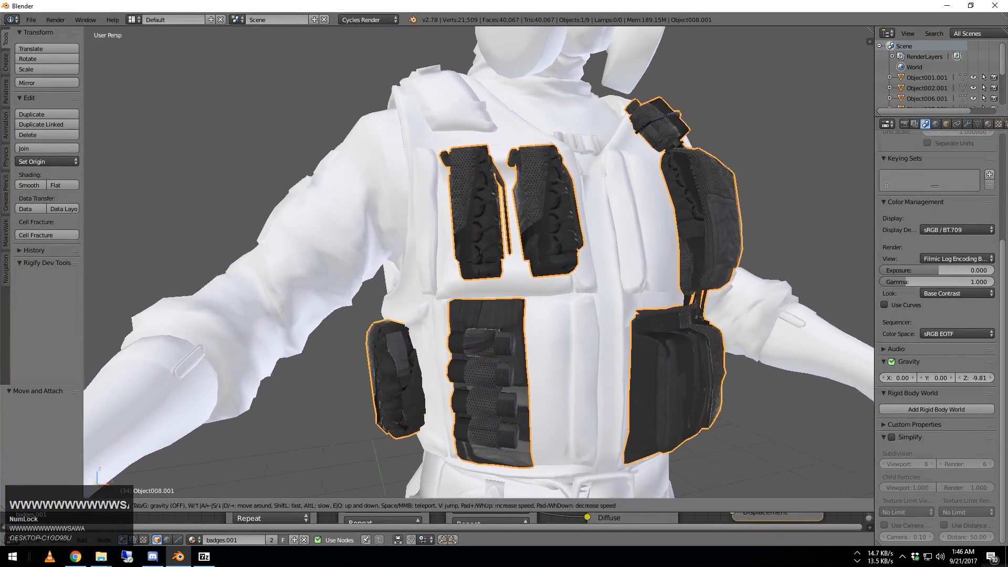
key("s")
key("d")
key("s")
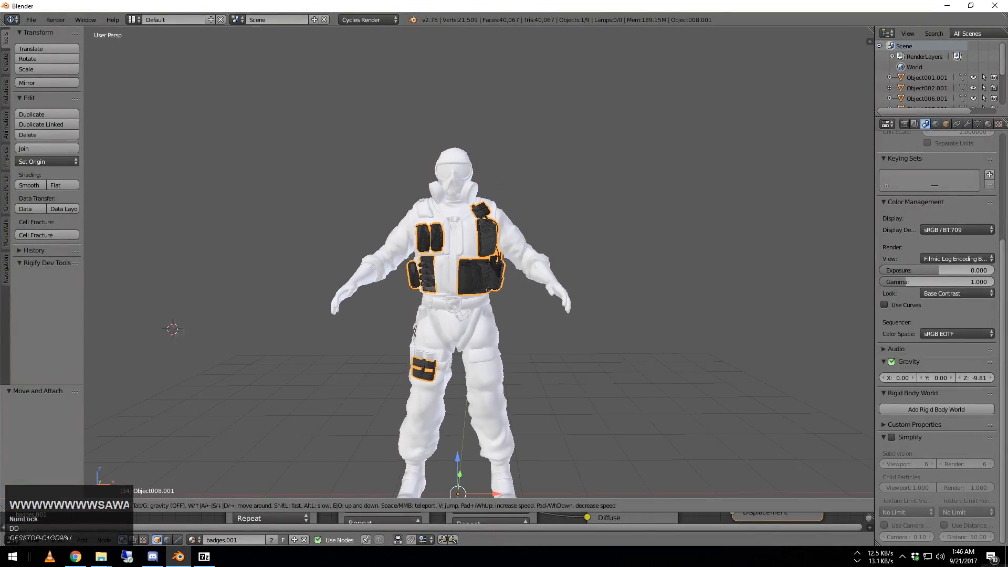
left_click(479, 262)
- Try pulling the pouches and neighbouring clothing meshes away from the body, and undo all of these moves
right_click_drag(481, 275, 650, 238)
left_click(650, 238)
right_click_drag(462, 217, 368, 188)
left_click(367, 188)
right_click_drag(389, 239, 245, 270)
left_click(245, 270)
right_click_drag(451, 360, 265, 391)
left_click(265, 391)
key("ctrl+z")
key("ctrl+z")
key("ctrl+z")
key("ctrl+z")
key("ctrl+z")
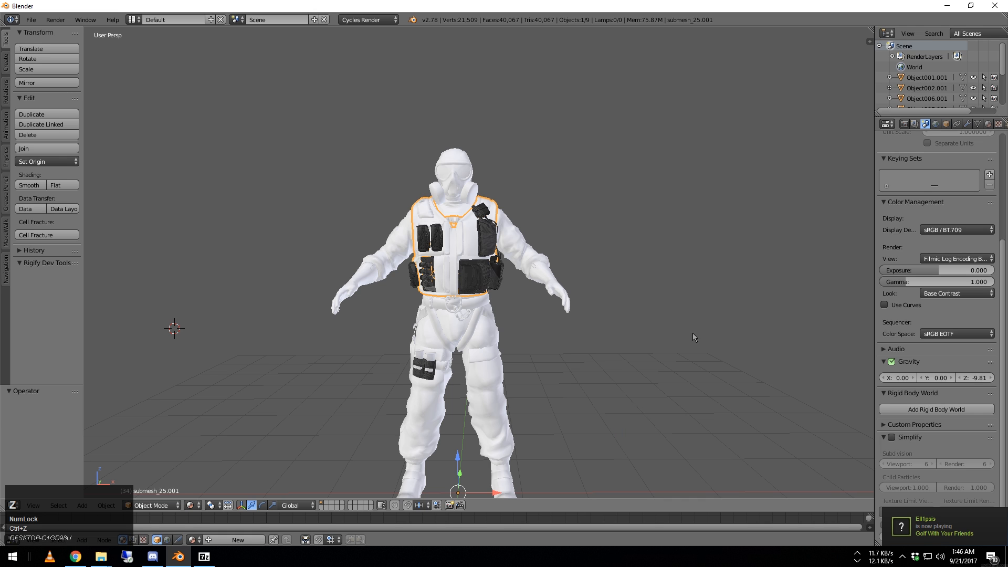
- Select the vest pouches object and rename its badges.001 material as vest
key("a")
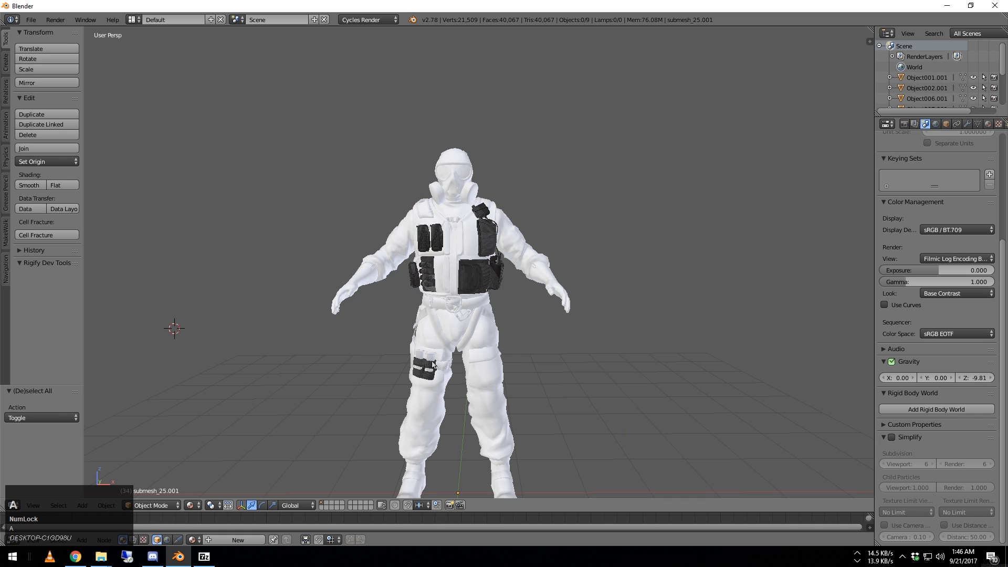
key("shift+f")
key("w")
key("shift+w")
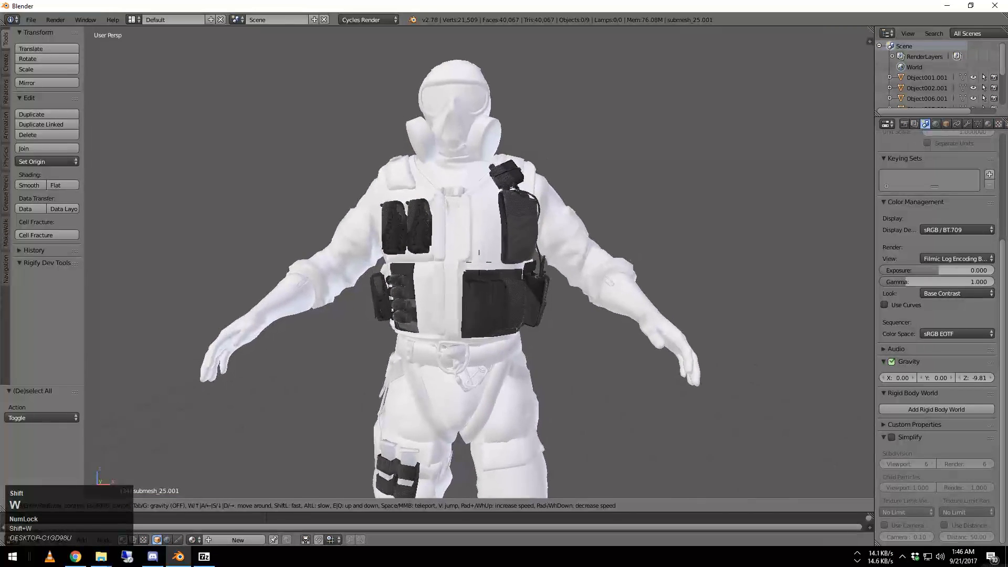
left_click(388, 294)
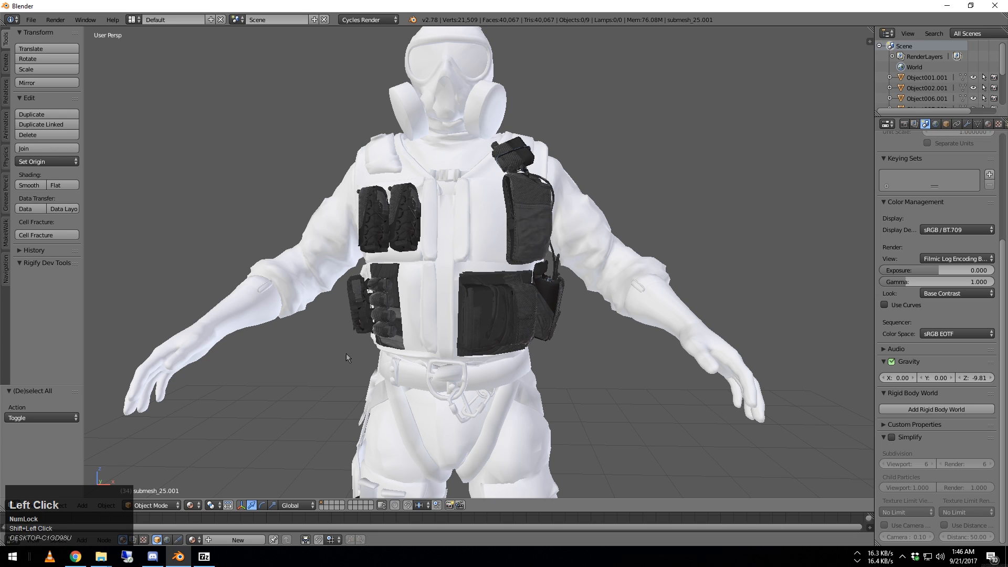
right_click(475, 328)
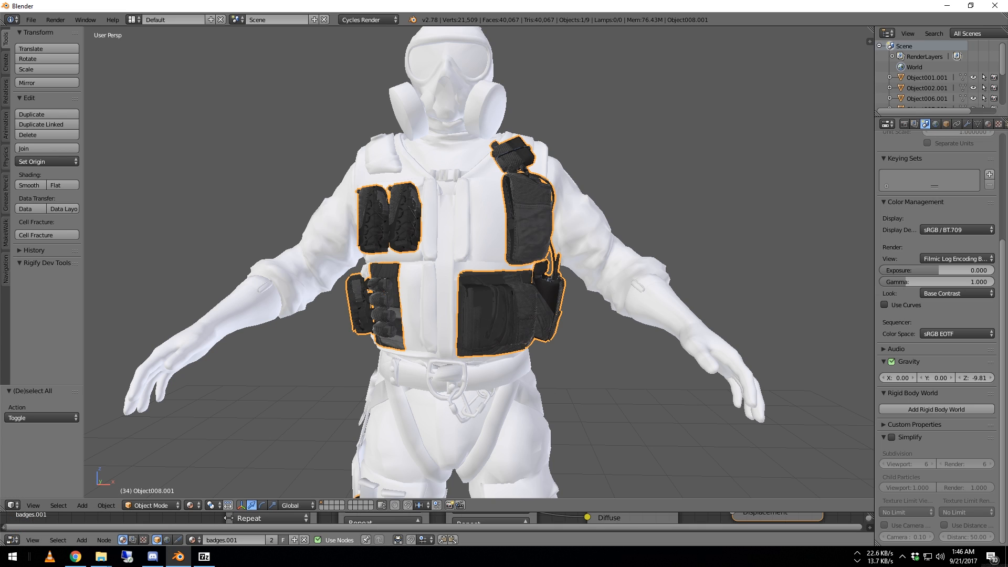
left_click(216, 543)
type("vest")
key("Return")
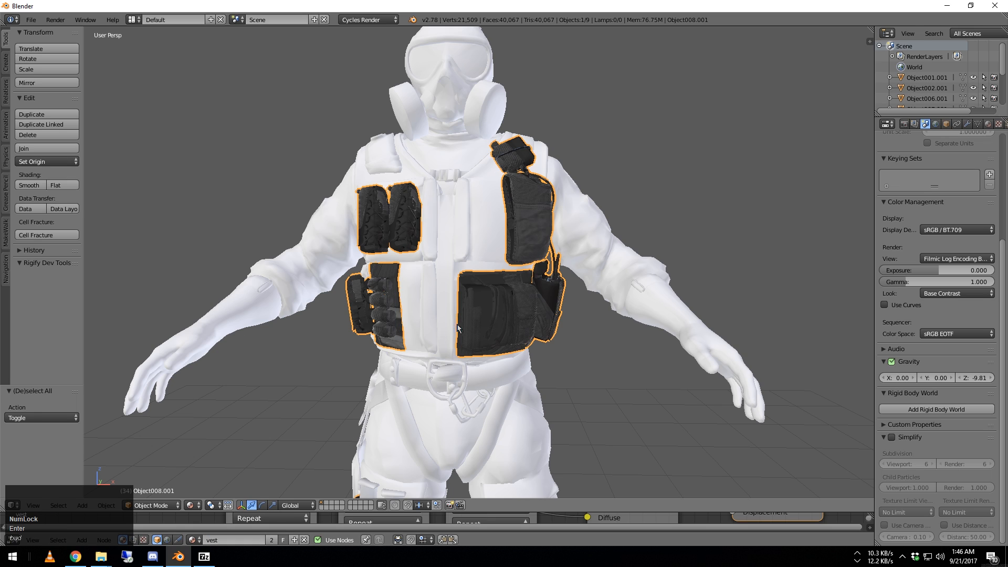
- Assign the existing accy material to the vest pouches object in place of vest
left_click(193, 540)
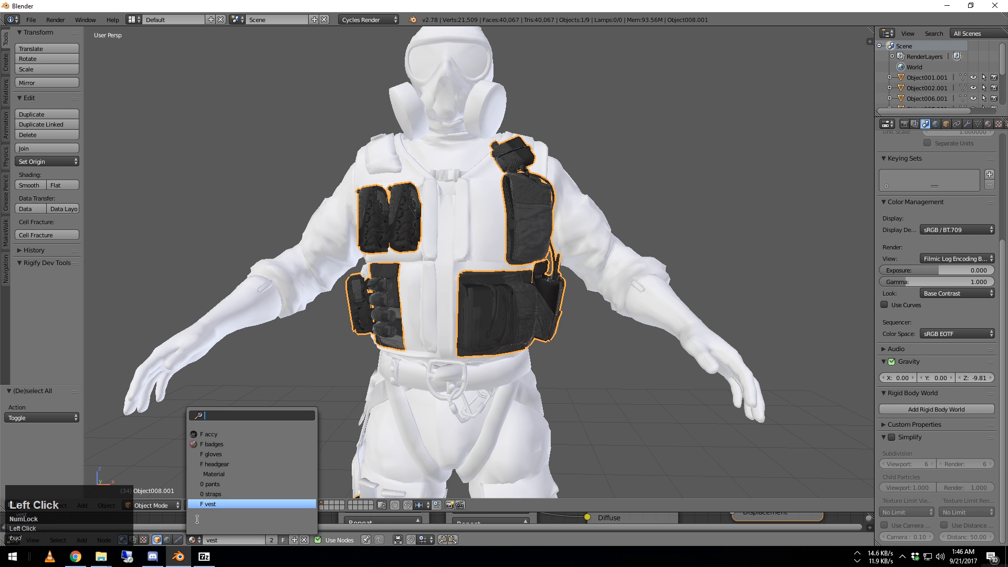
left_click(226, 434)
scroll(442, 330, "down", 3)
middle_click_drag(198, 364, 455, 333)
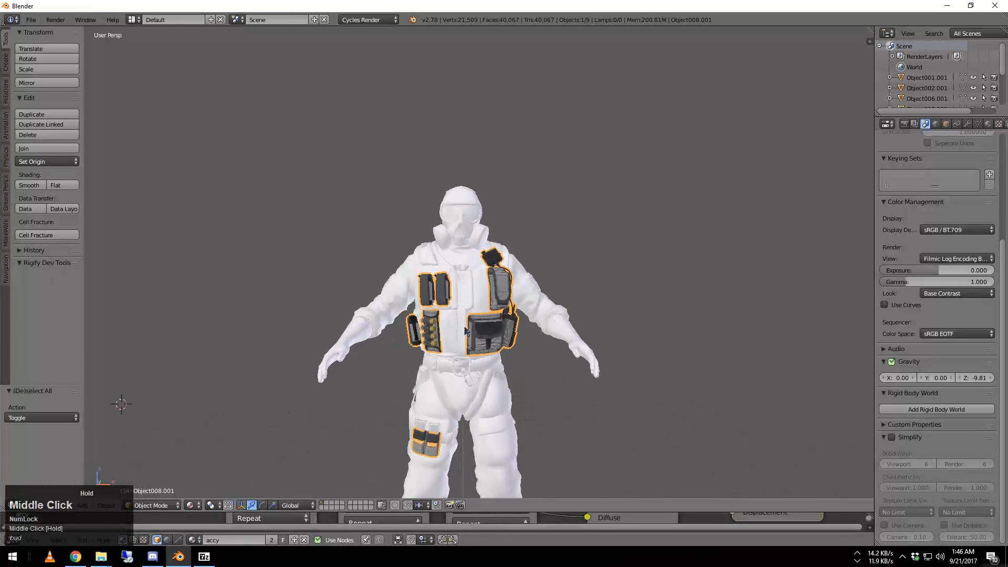
- Assign the pants material to the trousers object and the straps material to the belt and leg harness object
right_click(438, 404)
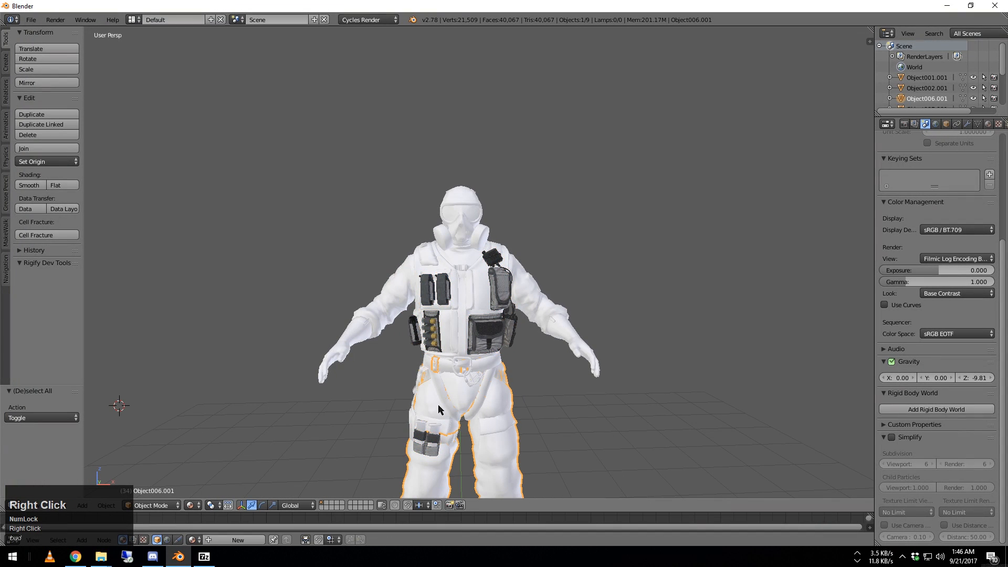
left_click(194, 540)
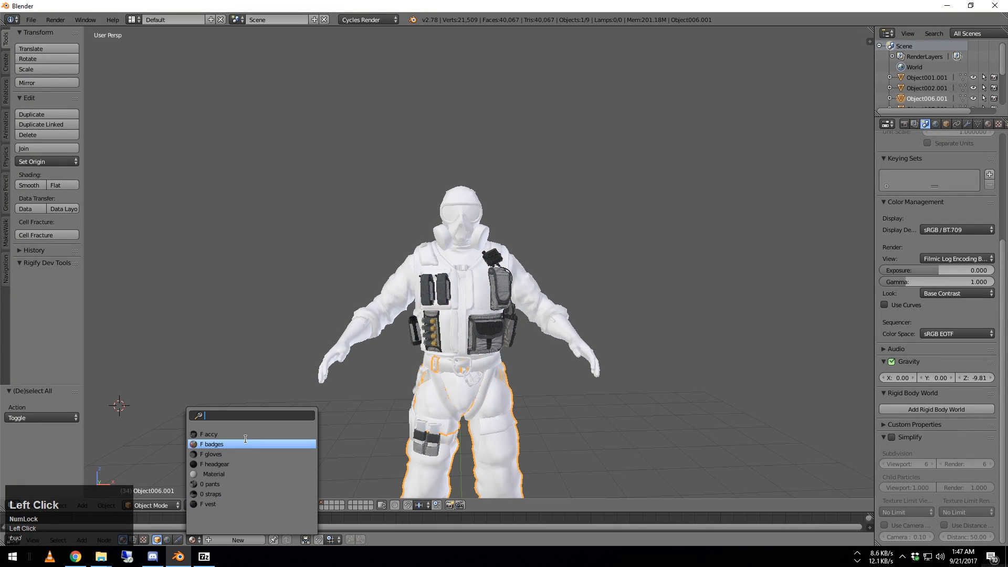
left_click(234, 484)
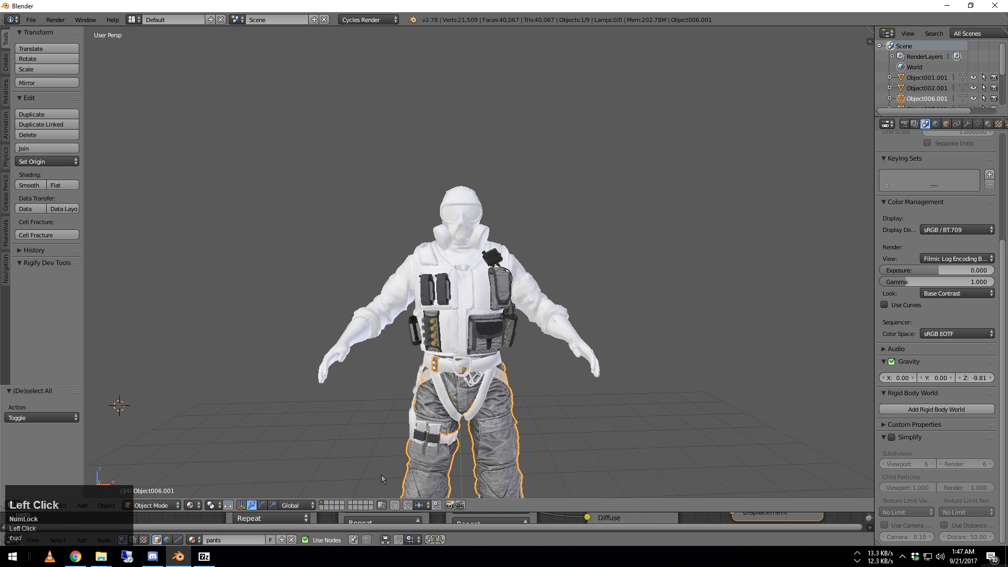
right_click(485, 385)
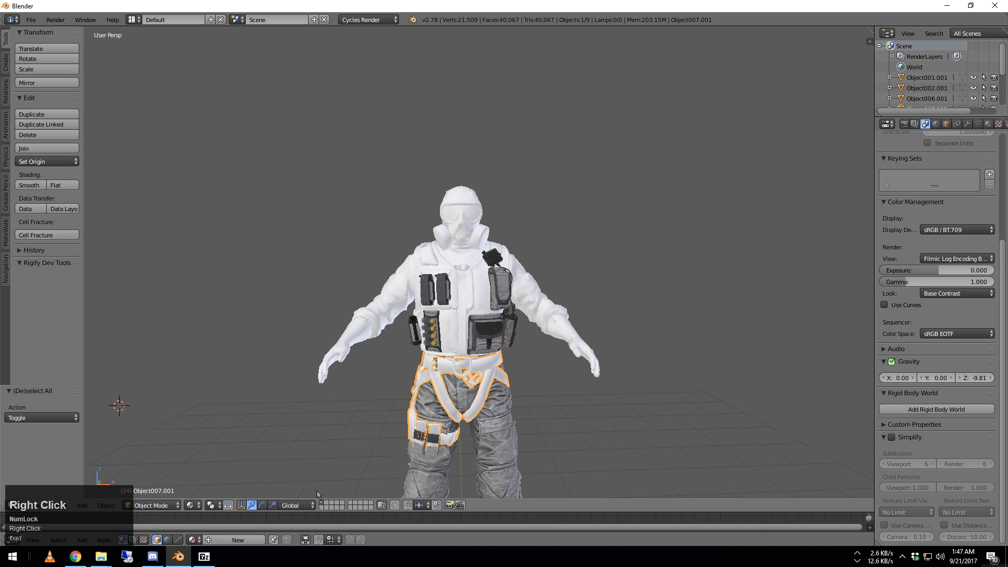
left_click(194, 539)
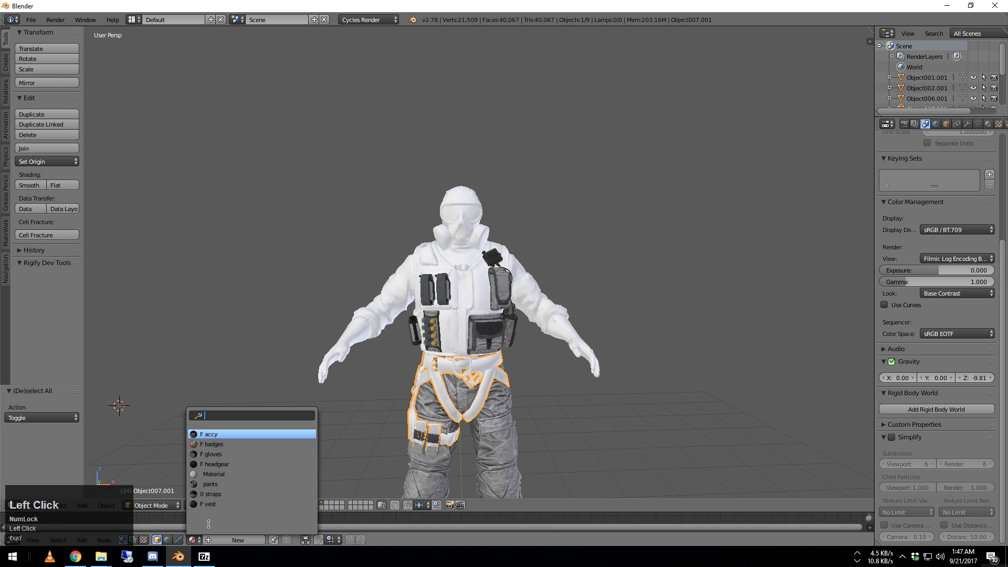
left_click(231, 496)
- Assign the vest material to the vest body object and the gloves material to the gloves object
right_click(456, 326)
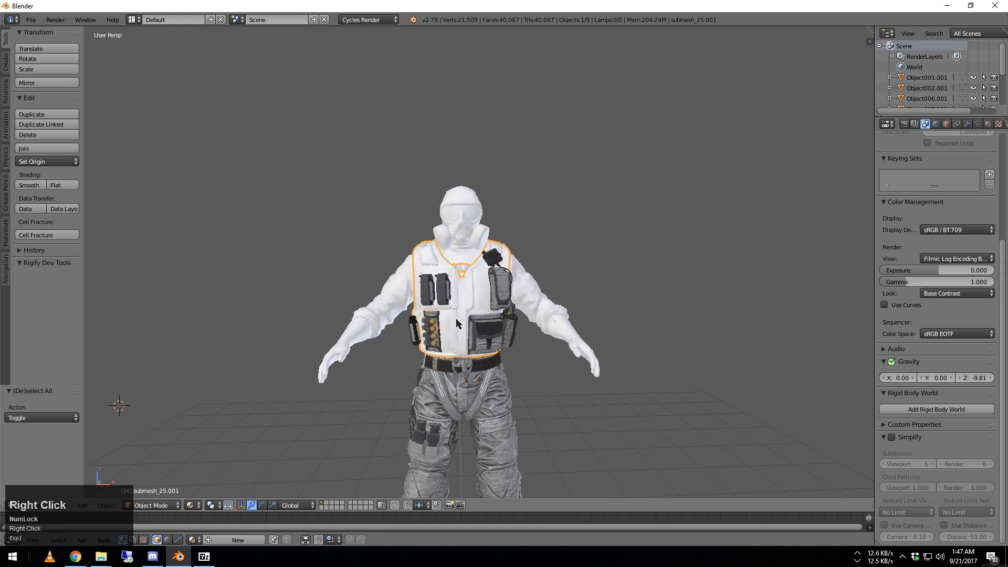
left_click(194, 539)
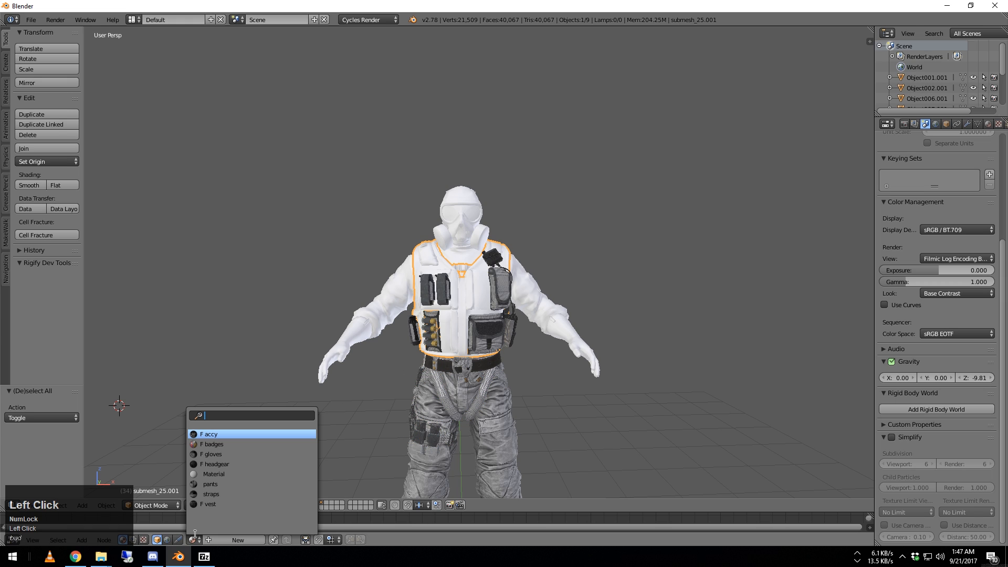
left_click(220, 506)
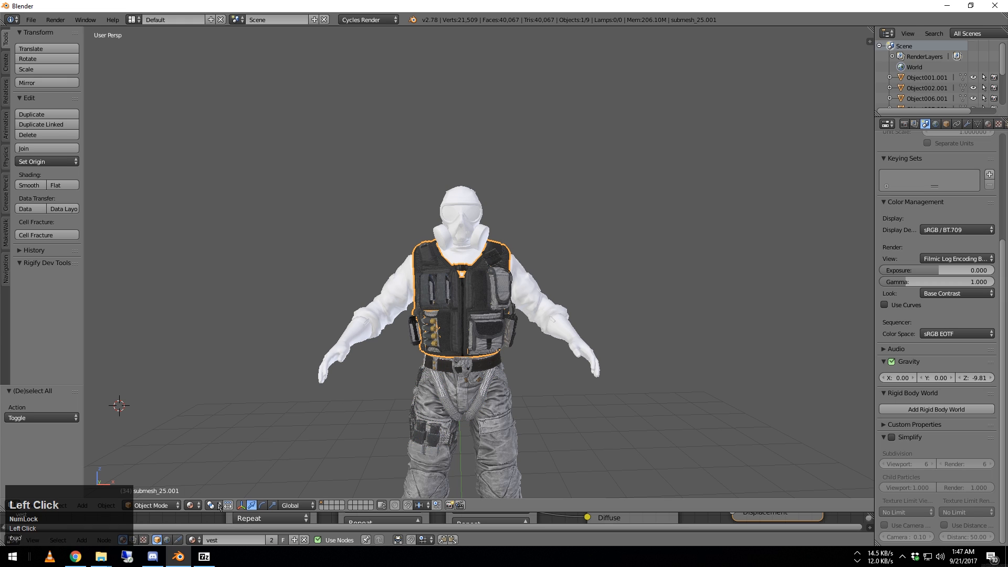
right_click(354, 334)
left_click(192, 539)
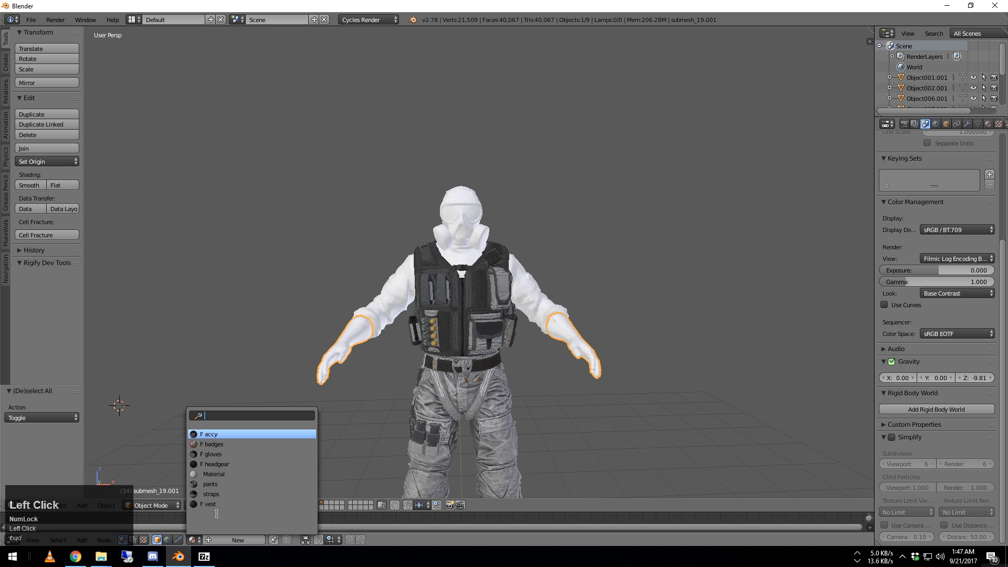
left_click(240, 454)
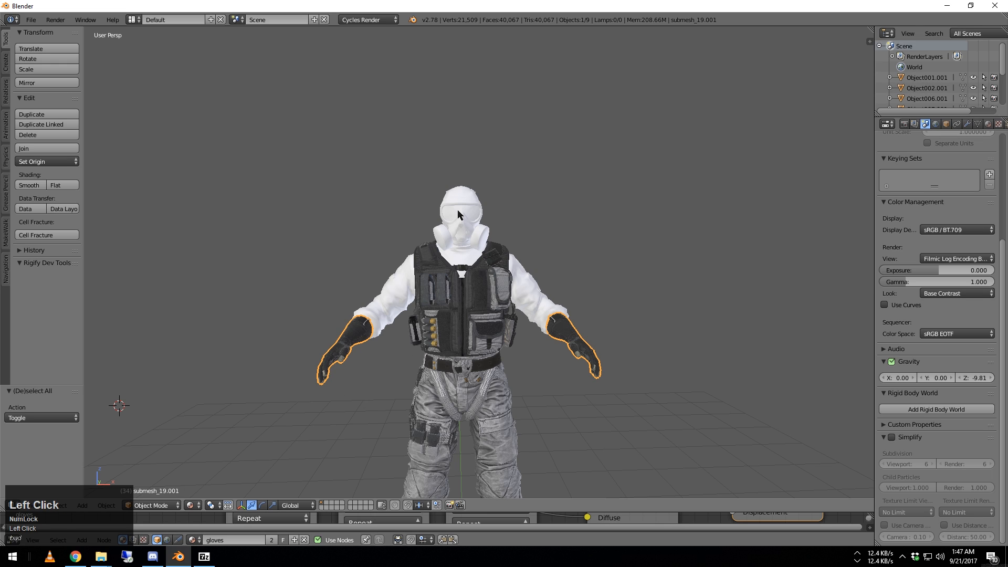
- Assign the headgear material to the helmet and gas mask object
right_click(447, 224)
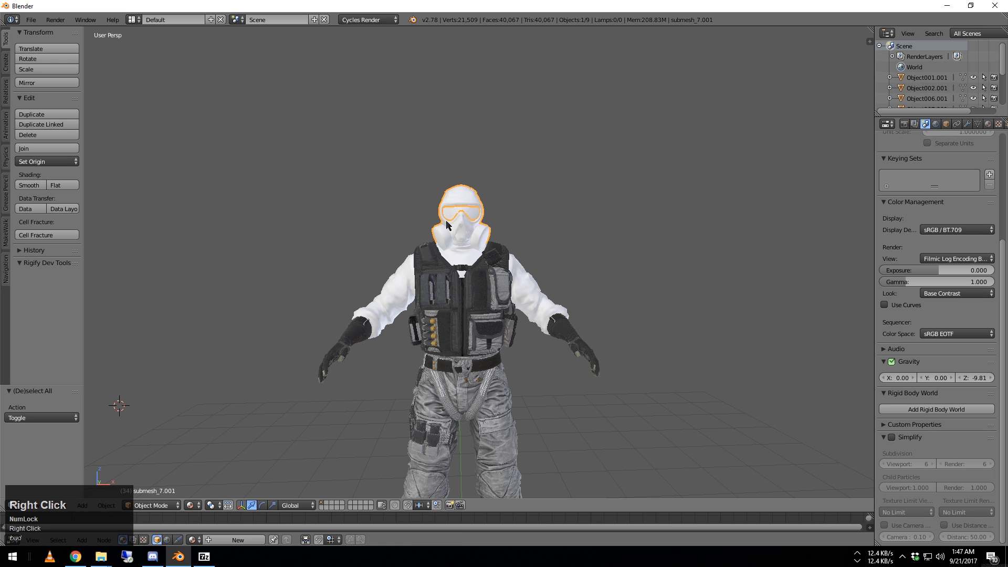
left_click(193, 539)
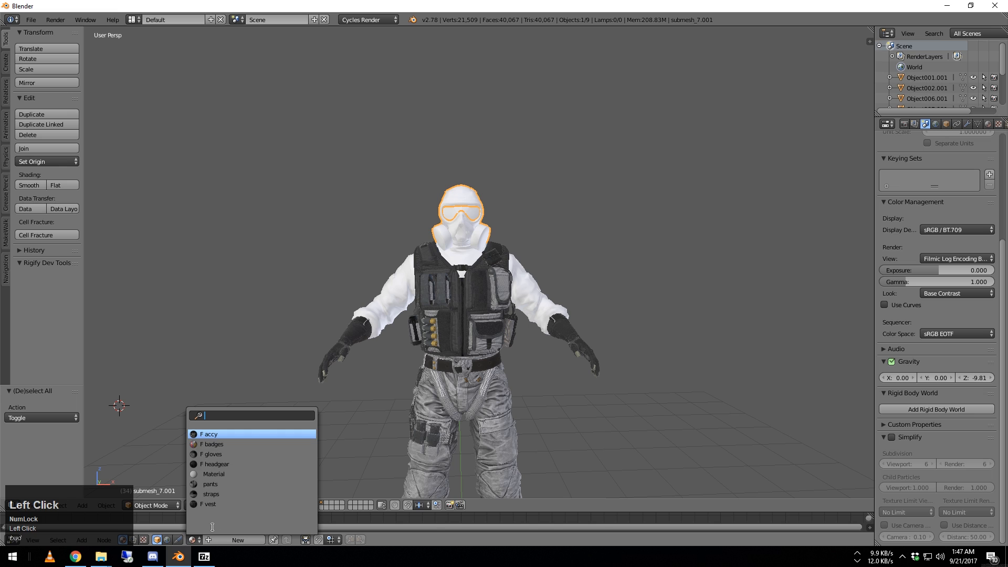
left_click(231, 464)
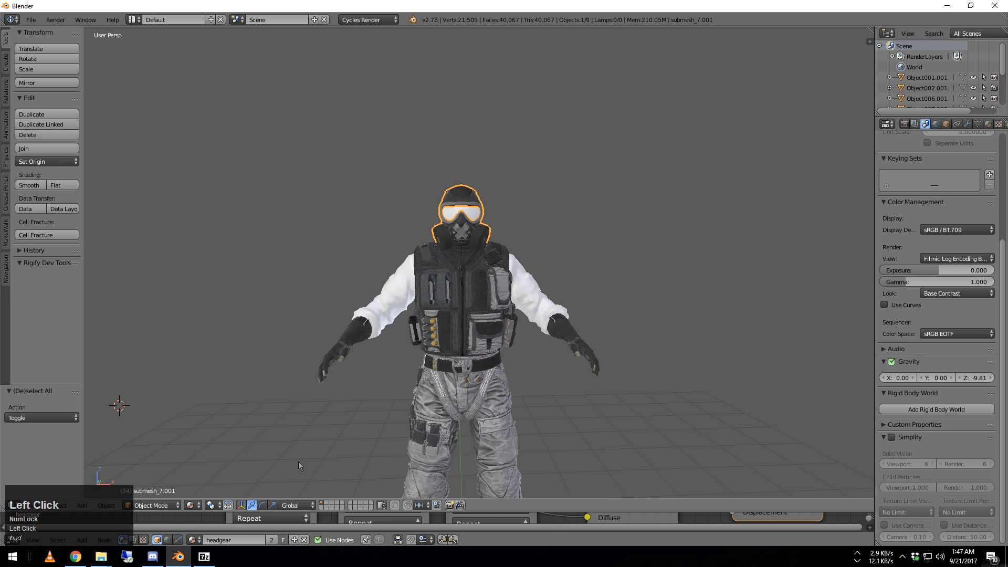
- Try the gloves material on the goggles object
middle_click_drag(492, 310, 418, 314)
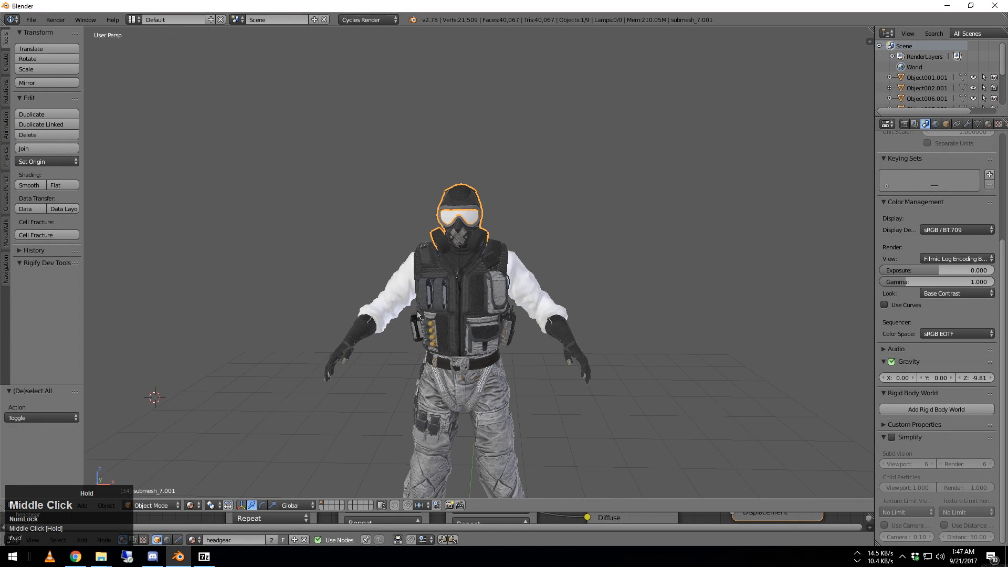
right_click(377, 300)
right_click(471, 217)
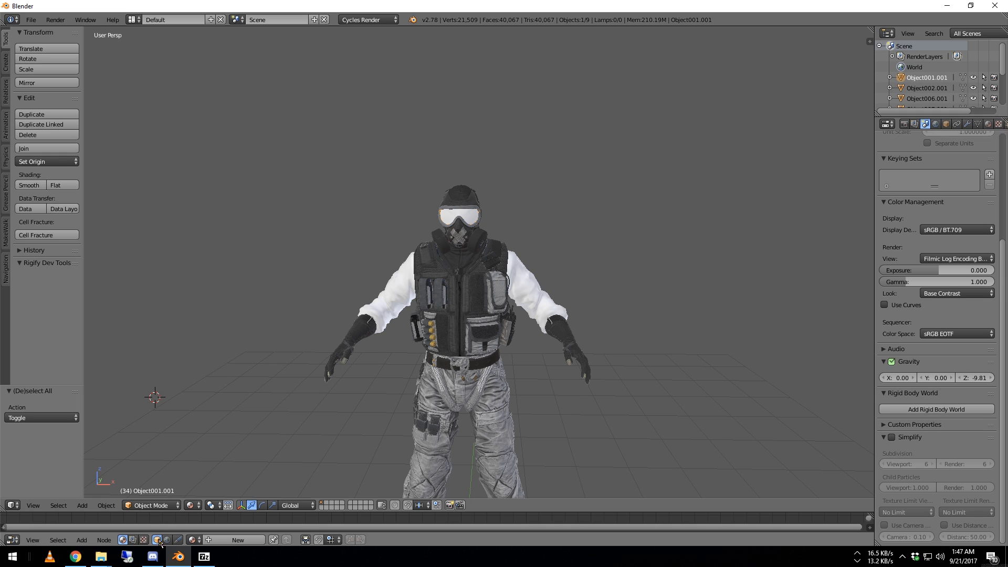
left_click(192, 539)
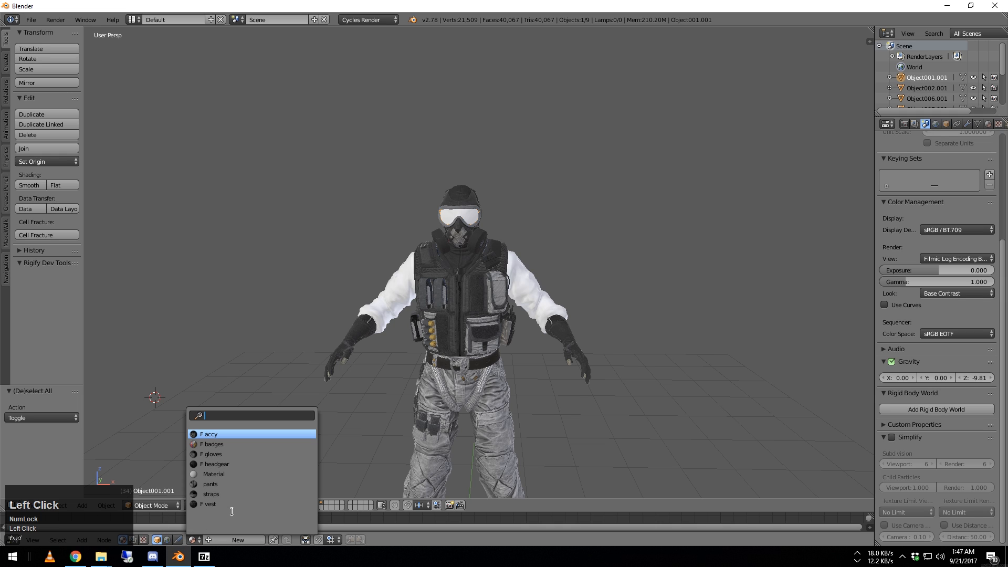
left_click(234, 454)
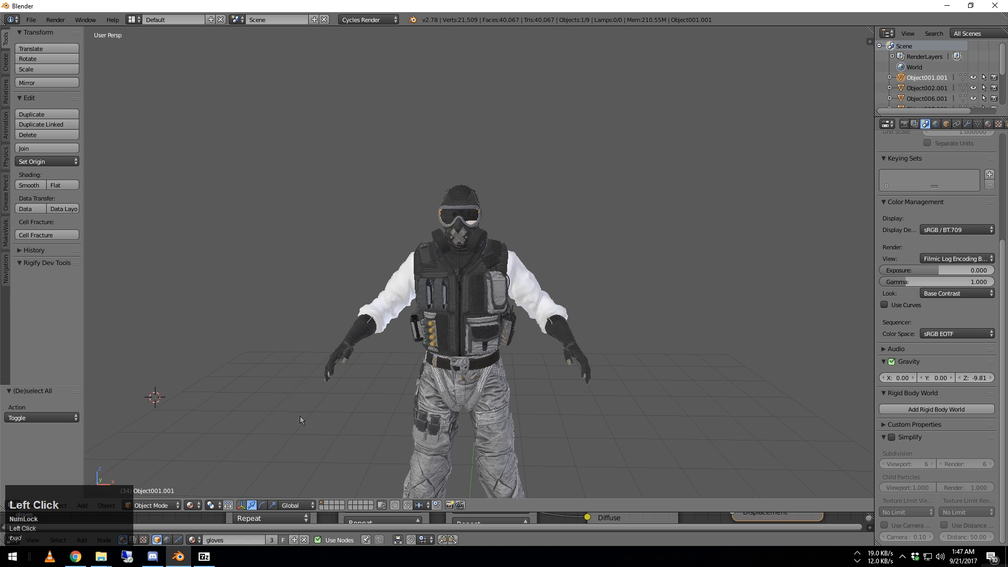
- Assign the existing gloves material to the jacket sleeves object
right_click(391, 307)
left_click(192, 540)
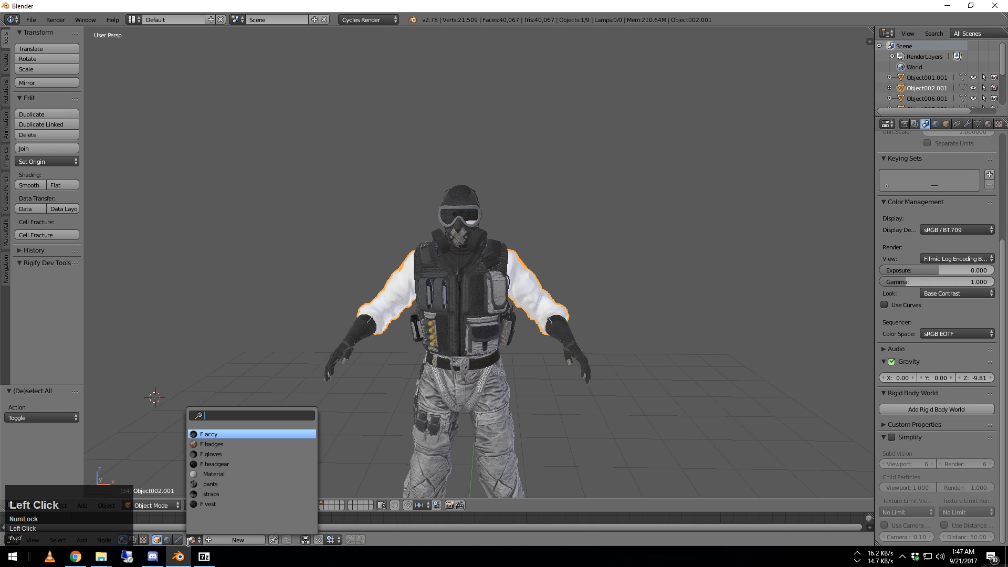
left_click(246, 454)
middle_click_drag(378, 389, 402, 401)
- Assign the headgear material to the goggles object in place of gloves
right_click(471, 216)
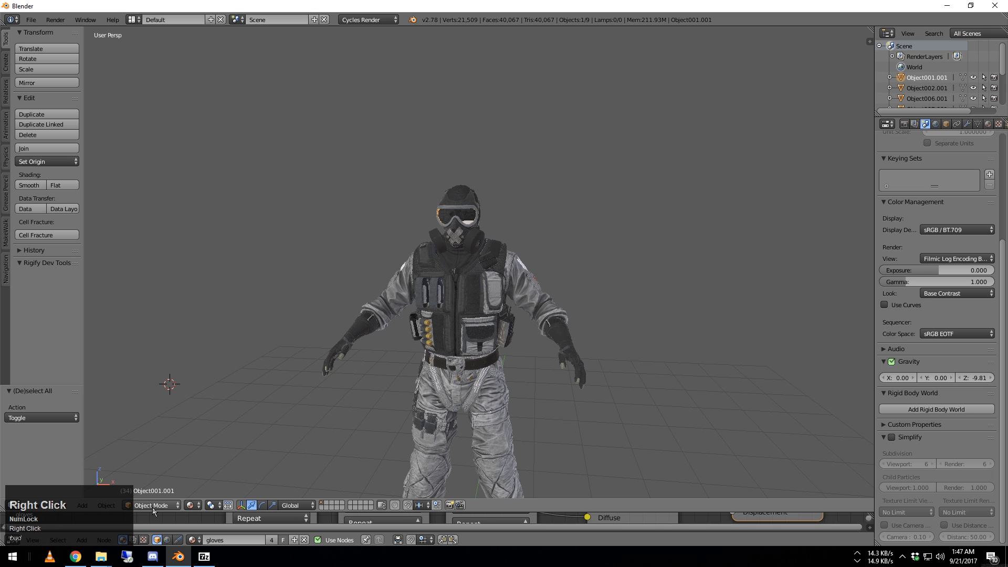
left_click(193, 539)
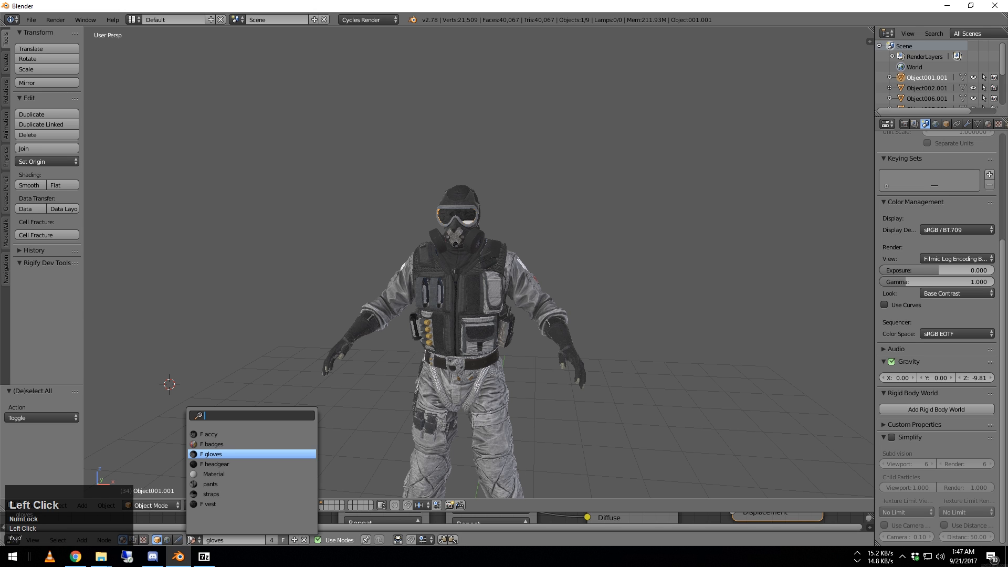
left_click(245, 464)
- Assign the existing badges material to the blank patch object on the upper sleeve and deselect everything
middle_click_drag(412, 436, 500, 435)
key("shift+f")
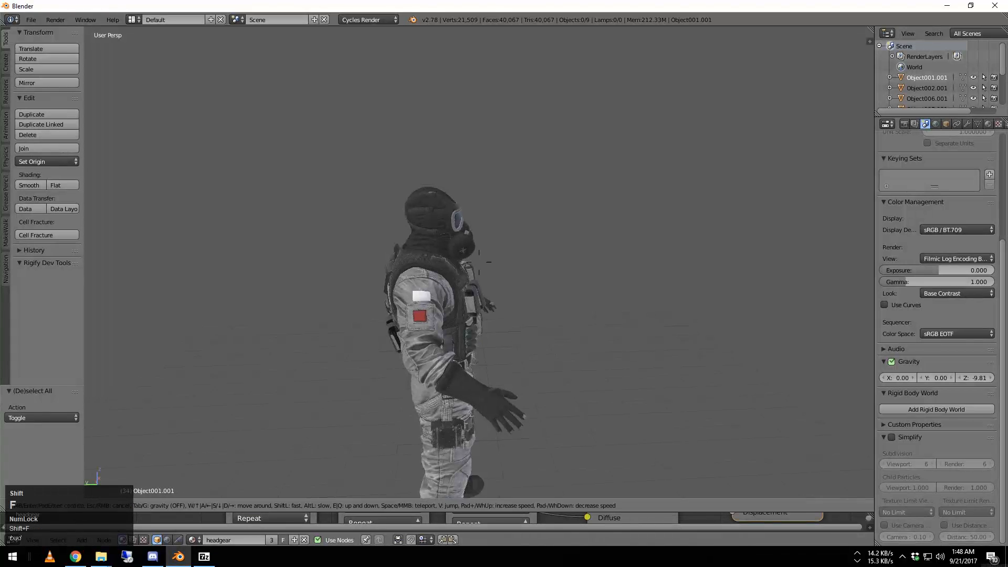
key("w")
left_click(479, 266)
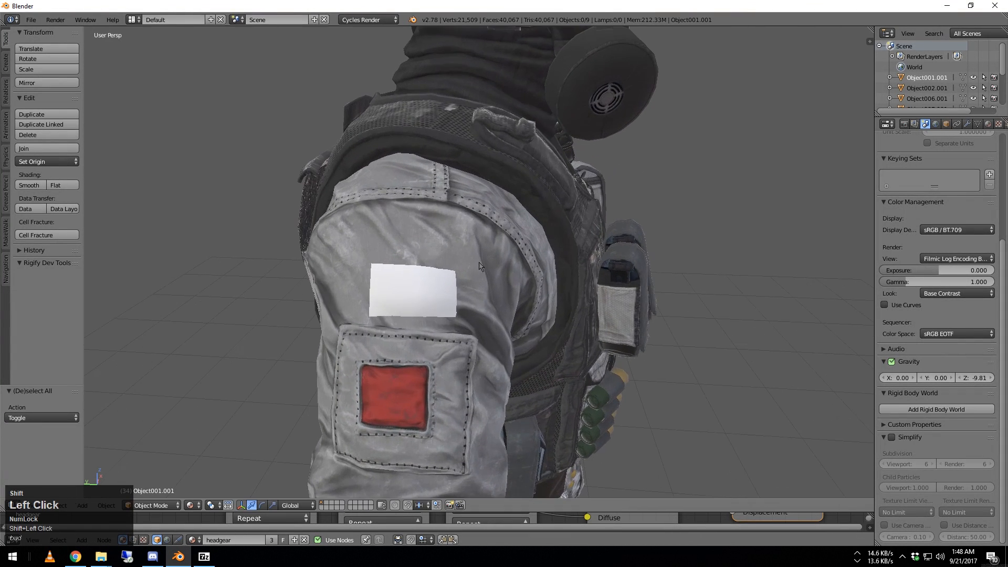
right_click(419, 287)
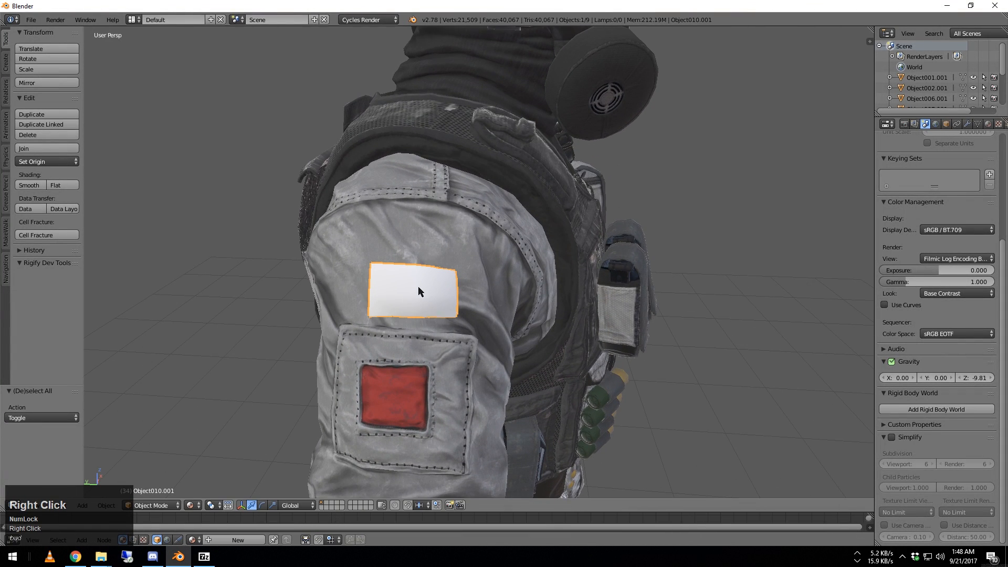
left_click(193, 540)
left_click(261, 444)
key("a")
- Inspect the textured model in fly mode, from the shoulder badges to the full figure from the front
key("shift+f")
key("d")
key("shift+d")
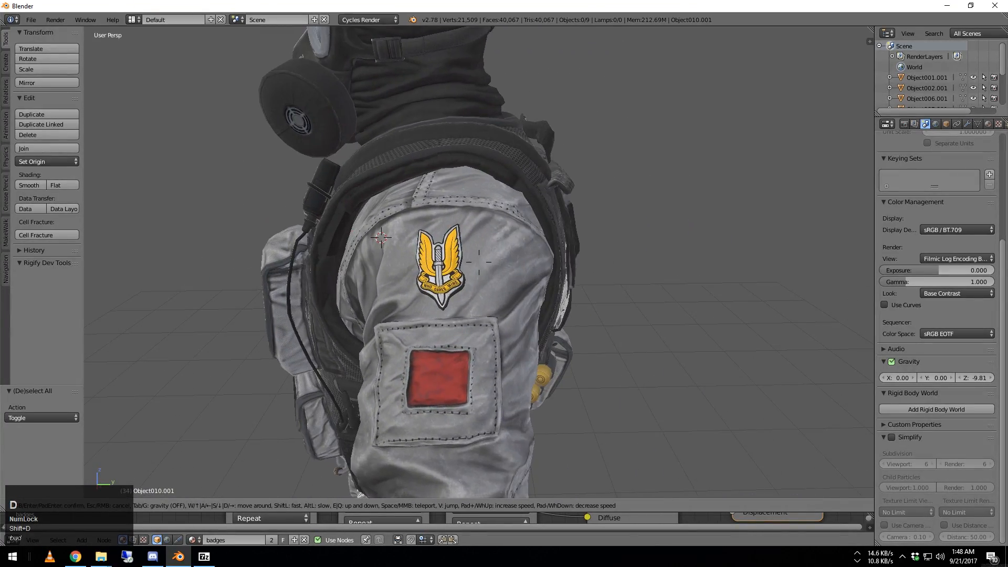
key("shift+d")
key("shift+w")
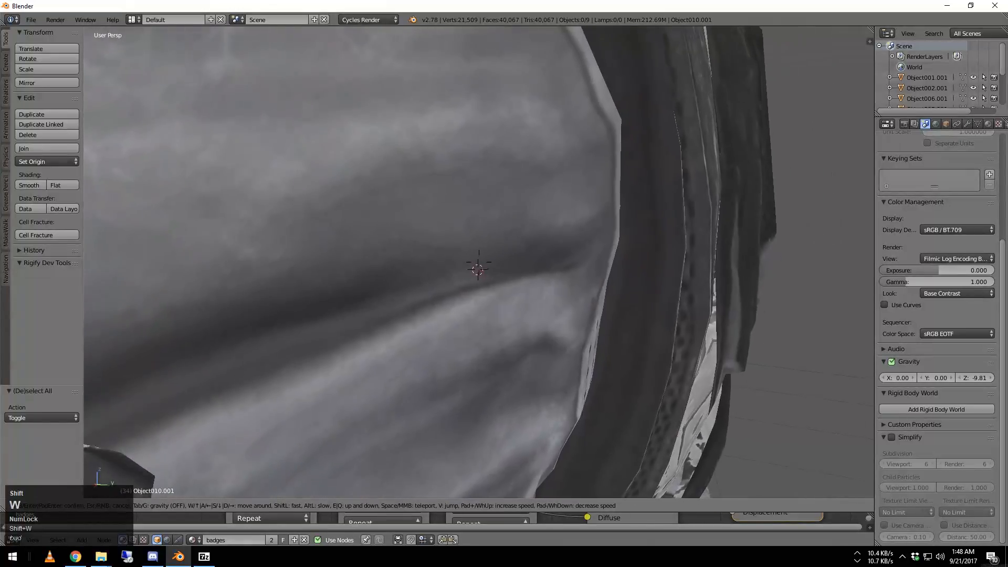
key("shift+a")
key("shift+s")
key("shift+s")
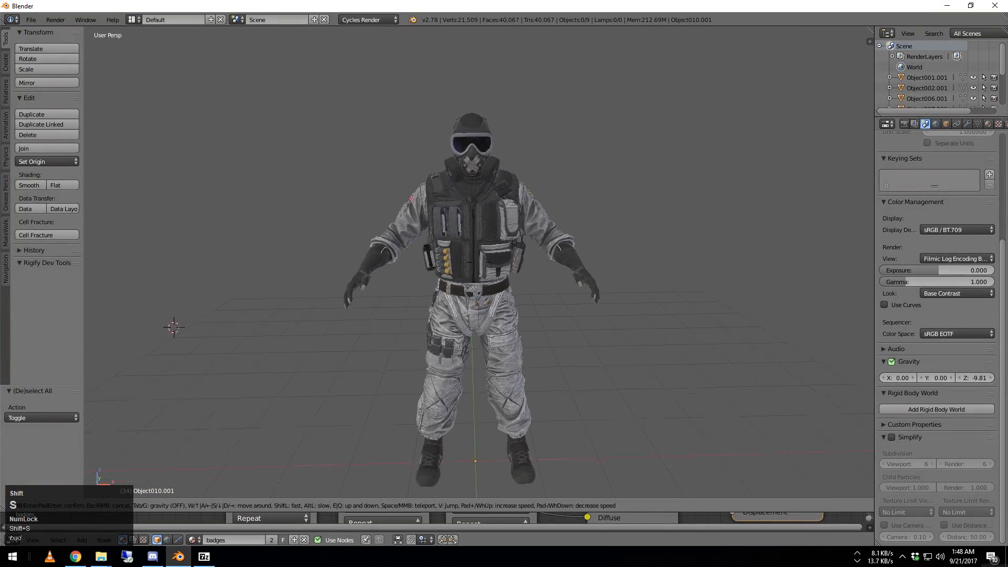
key("shift+w")
key("shift+s")
key("shift+w")
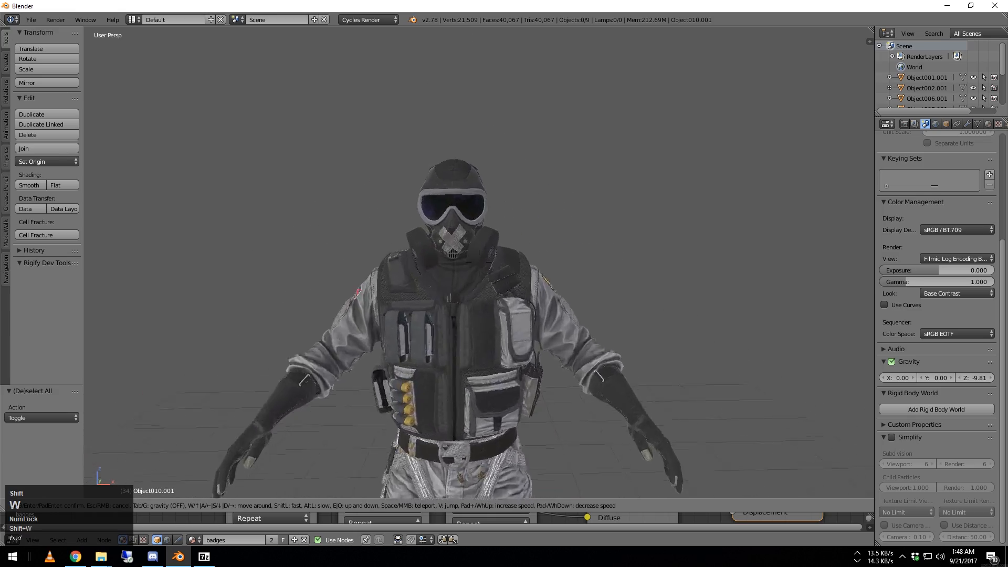
key("shift+s")
key("shift+w")
key("shift+s")
key("shift+w")
key("shift+s")
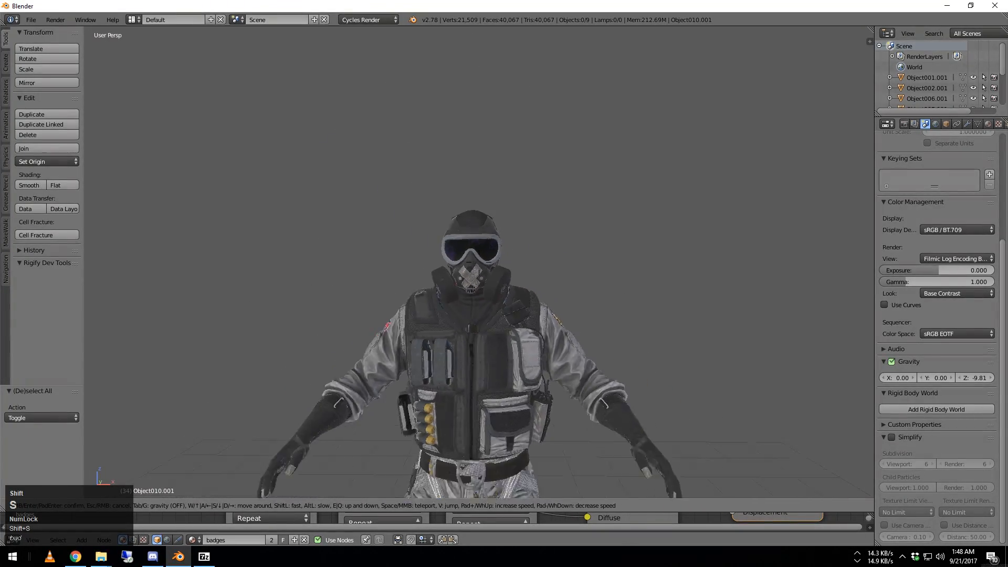
key("shift+w")
key("shift+s")
key("s")
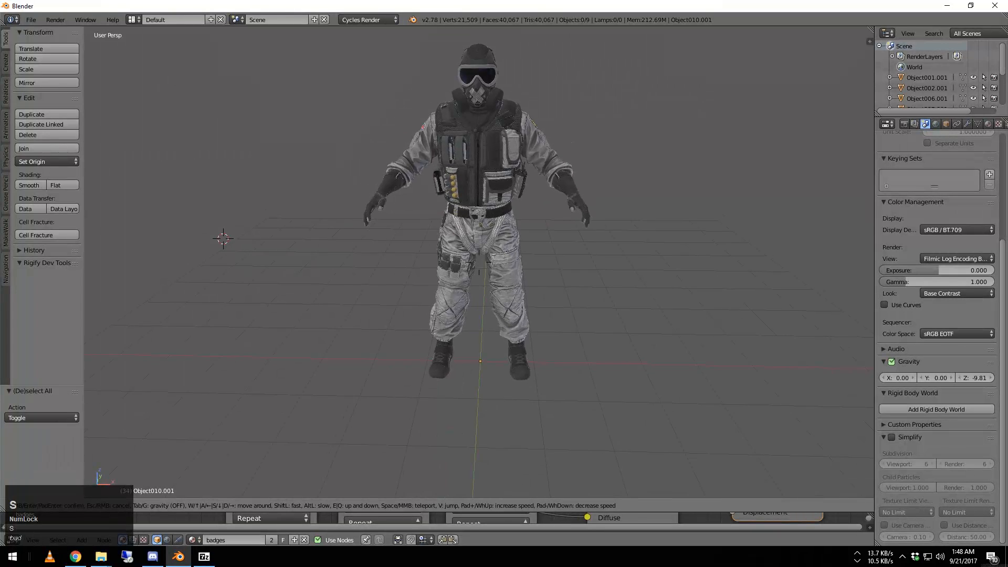
key("shift+s")
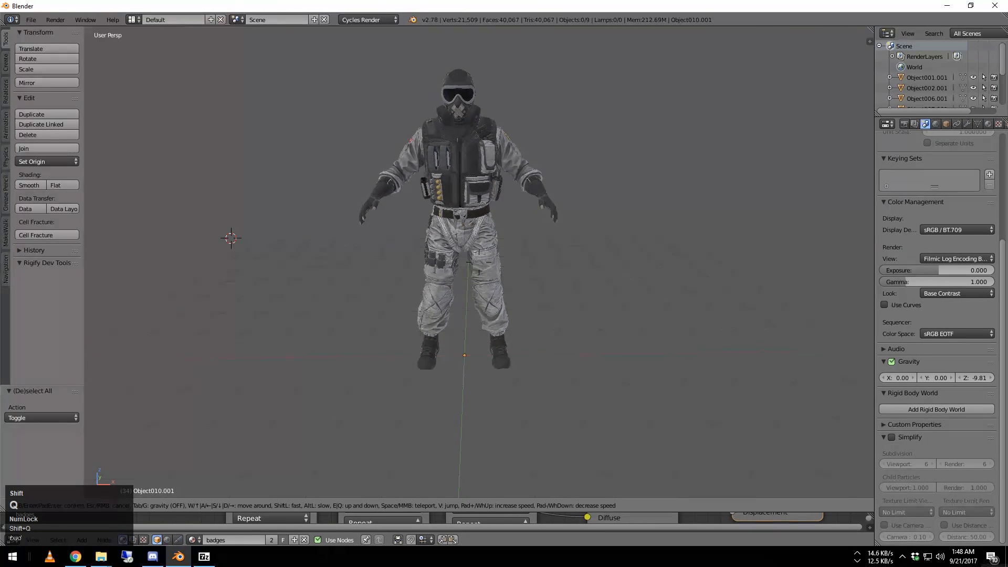
left_click(478, 266)
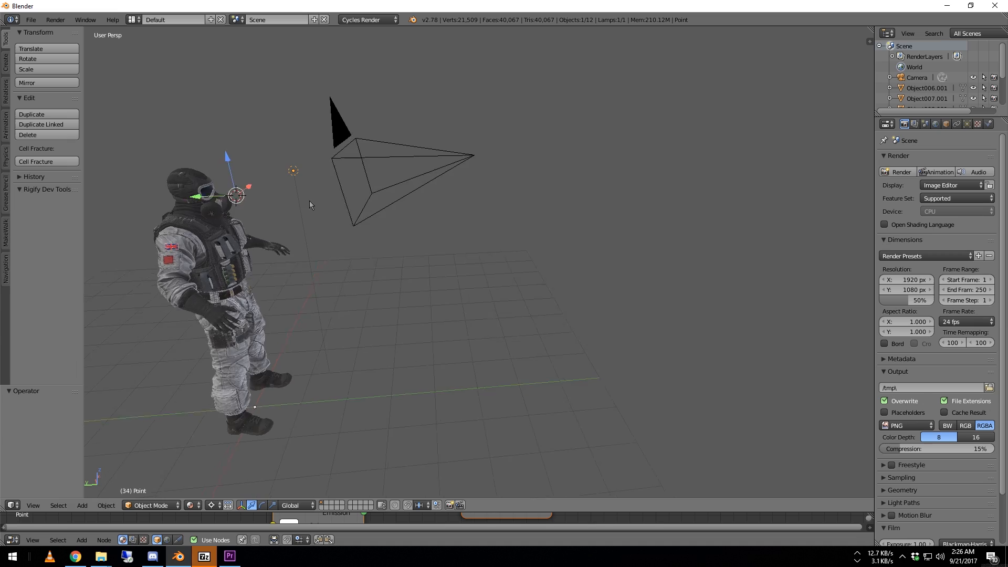
- Examine the textured model together with the camera and light placed around it
middle_click_drag(311, 207, 343, 183)
scroll(362, 205, "up", 2)
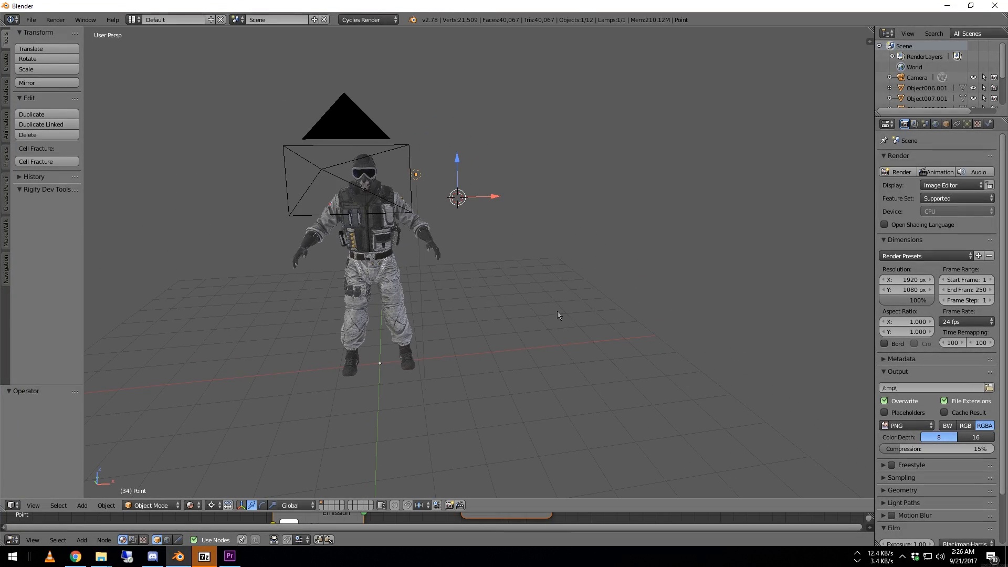
middle_click_drag(556, 311, 497, 275)
middle_click_drag(375, 249, 394, 294, "shift")
key("shift+f")
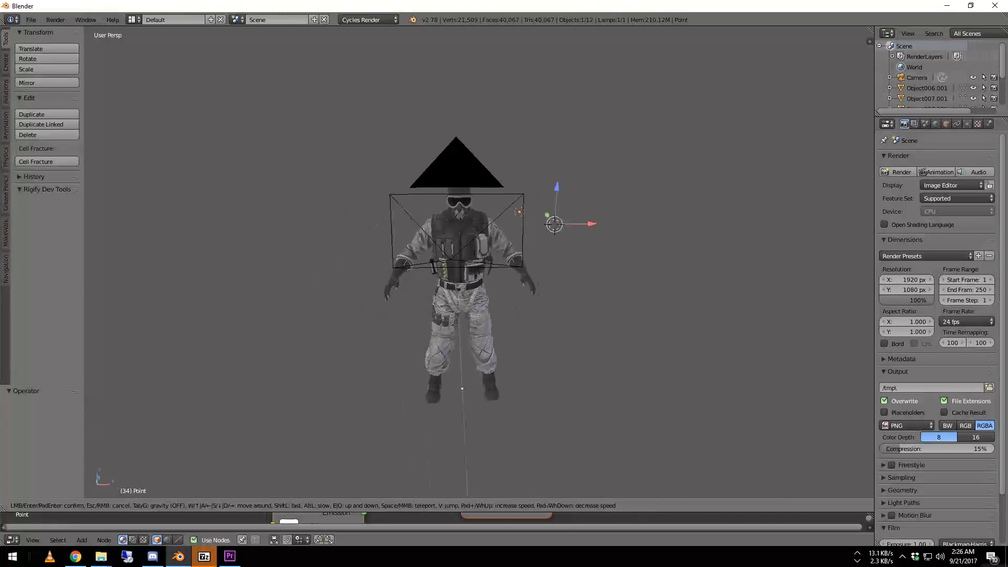
key("w")
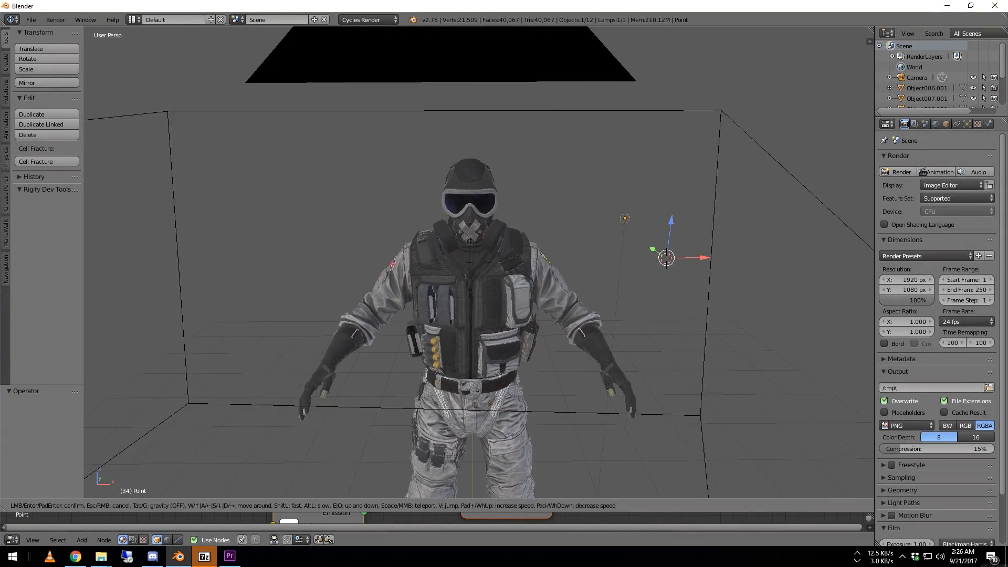
key("s")
left_click(474, 262)
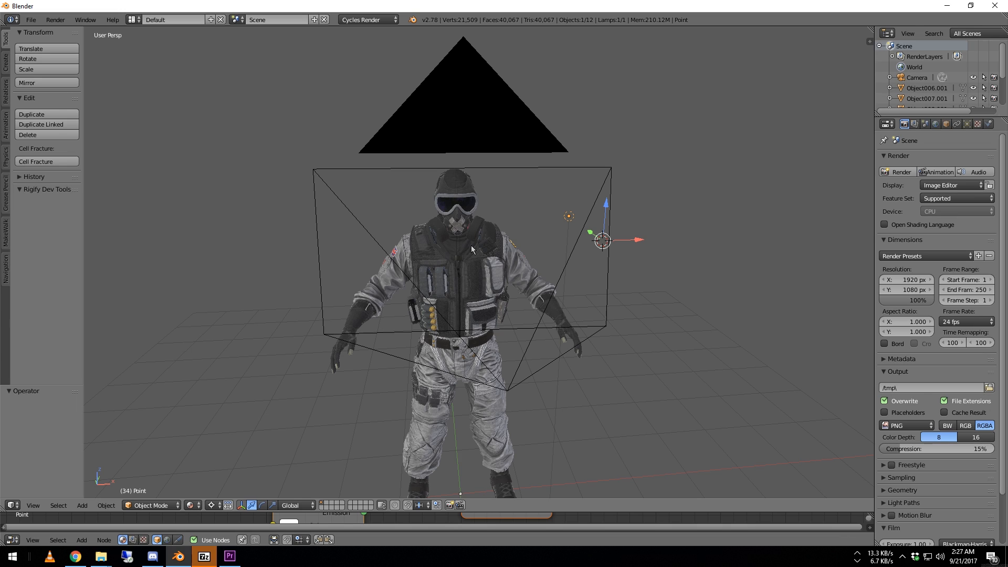
scroll(476, 284, "up", 3)
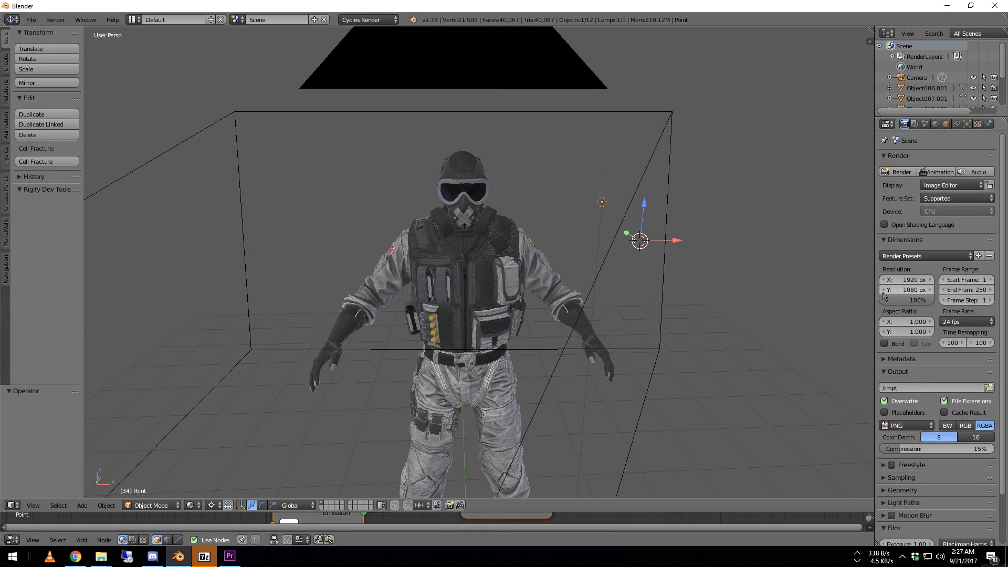
- Expand the render sampling settings and render the scene from the camera
scroll(936, 462, "down", 3)
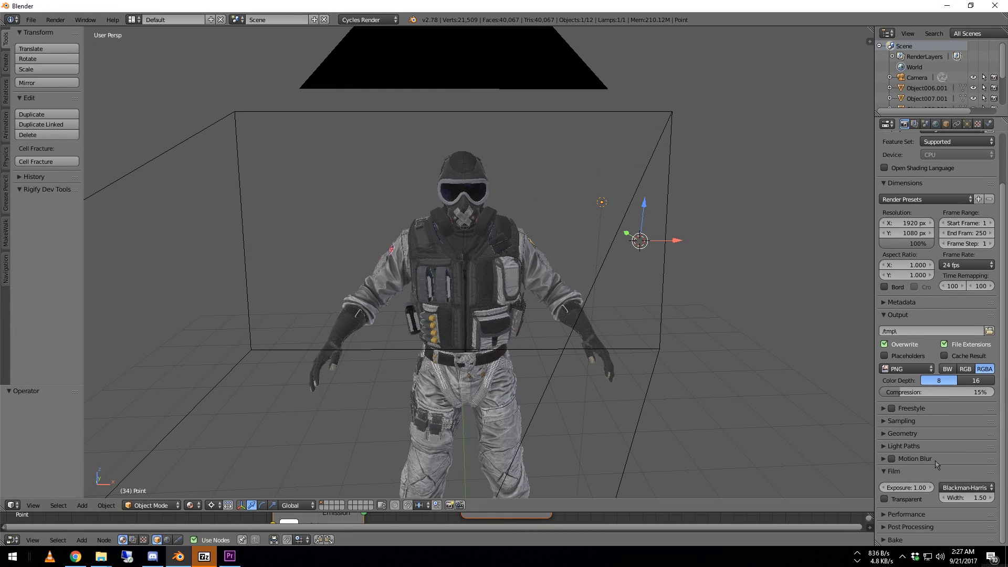
left_click(900, 421)
key("F12")
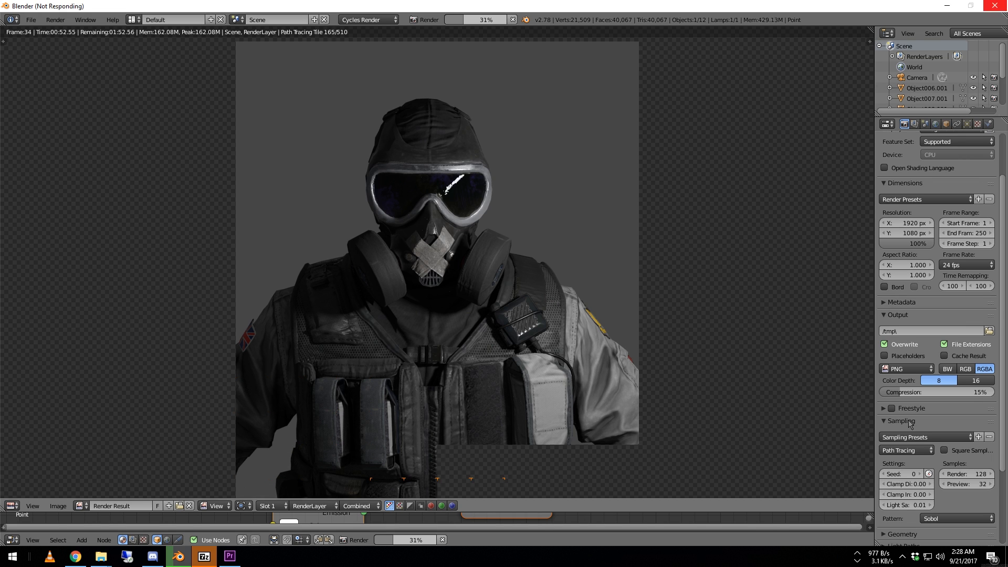
- Set the scene's color management look to High Contrast
left_click(946, 125)
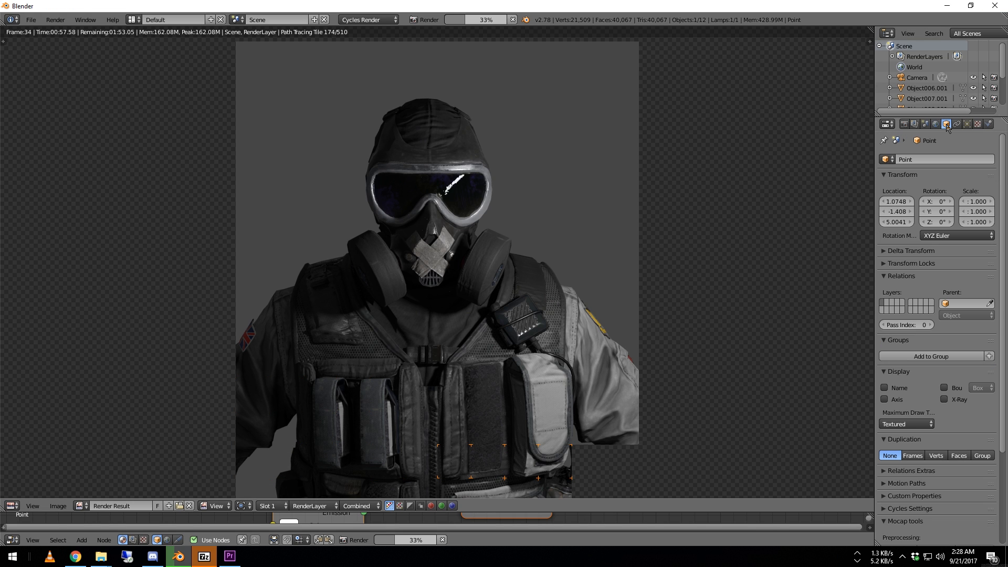
left_click(926, 124)
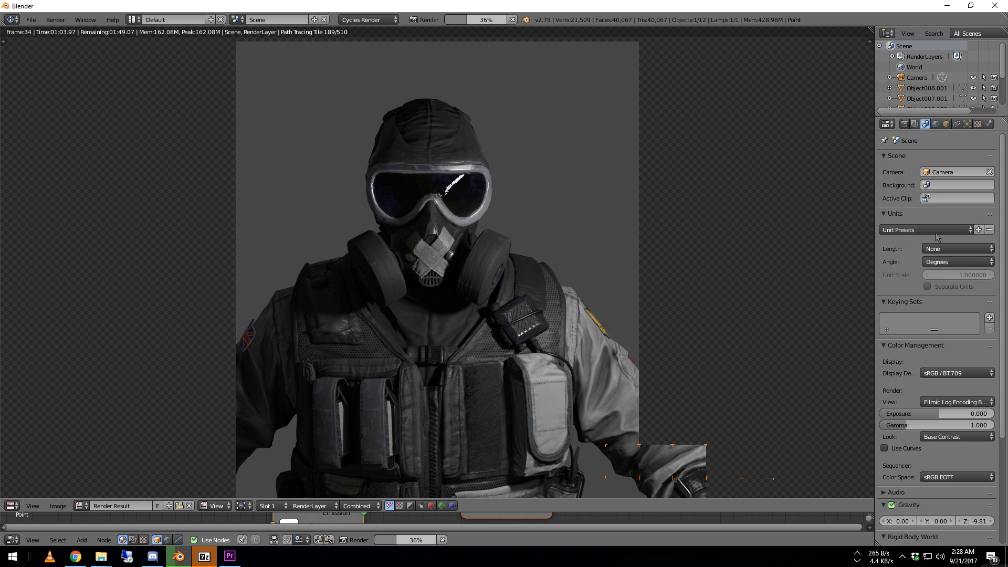
left_click(951, 437)
left_click(926, 379)
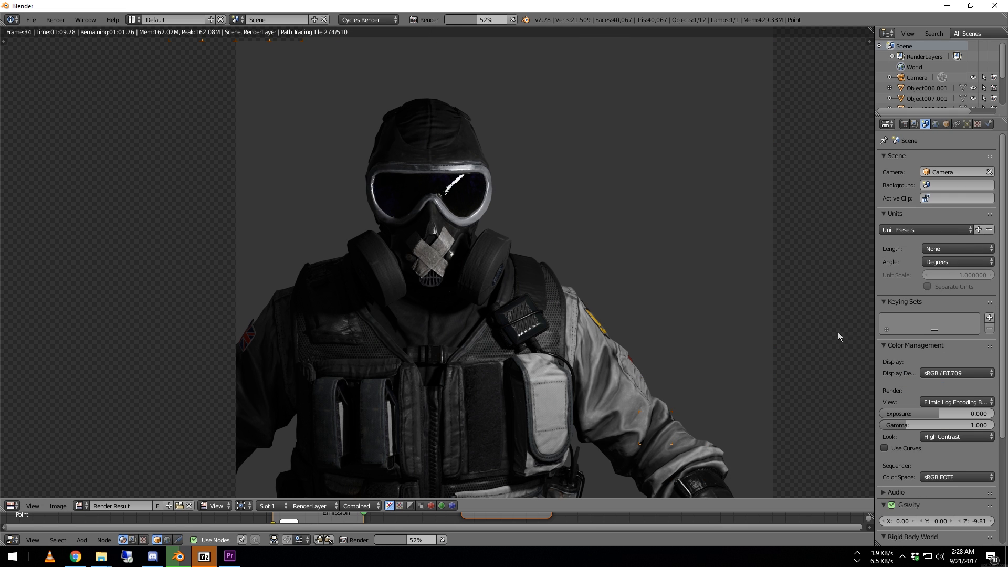